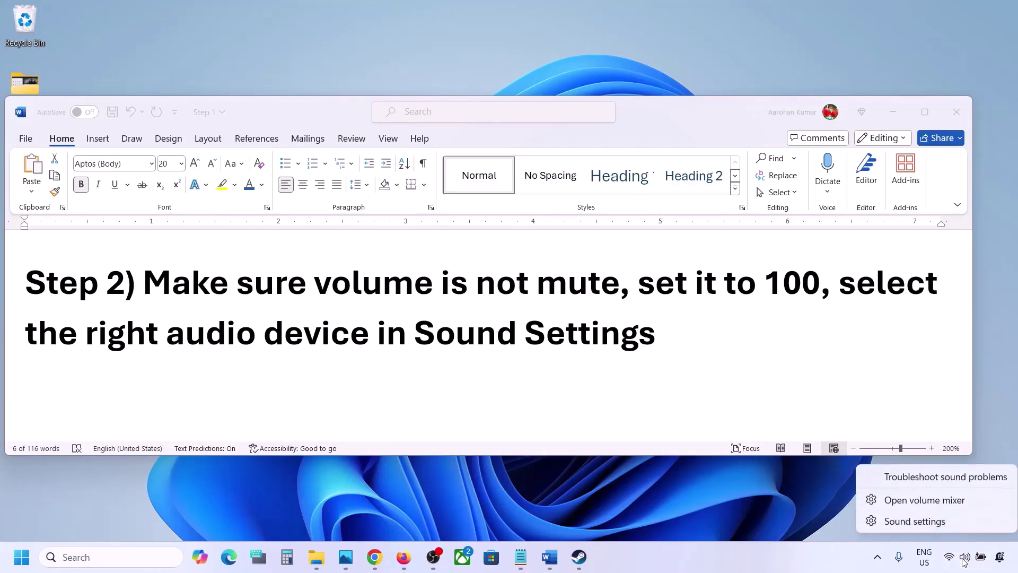
- Open the system sound settings and choose Speakers (Realtek(R) Audio) as the output device
click(935, 521)
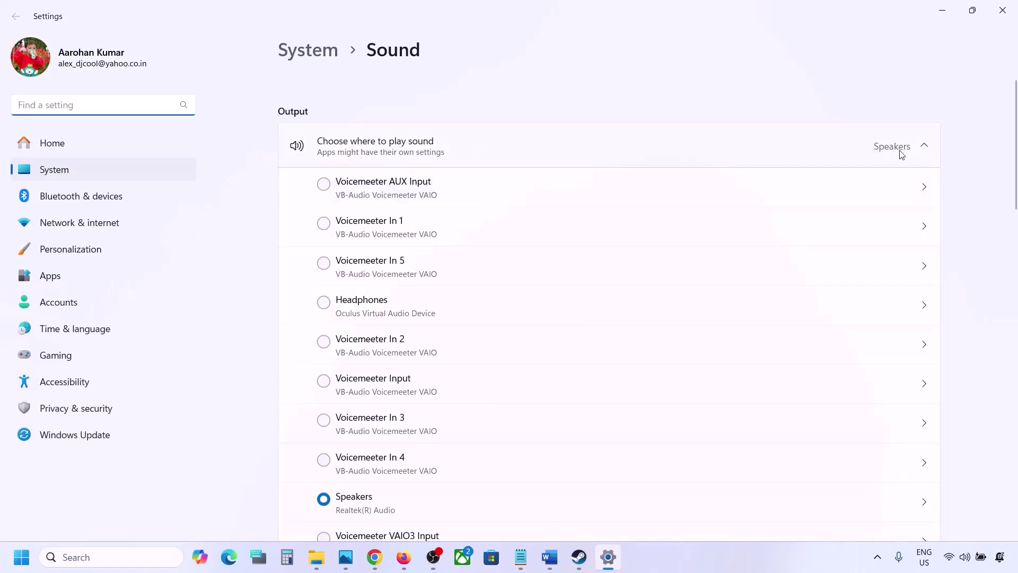
scroll(455, 377, down, 2)
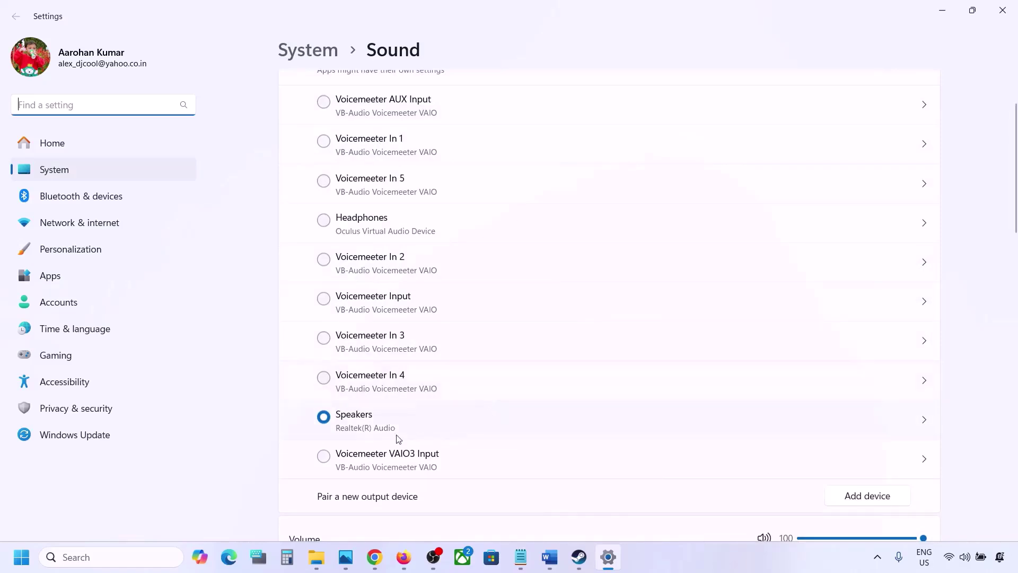
click(371, 422)
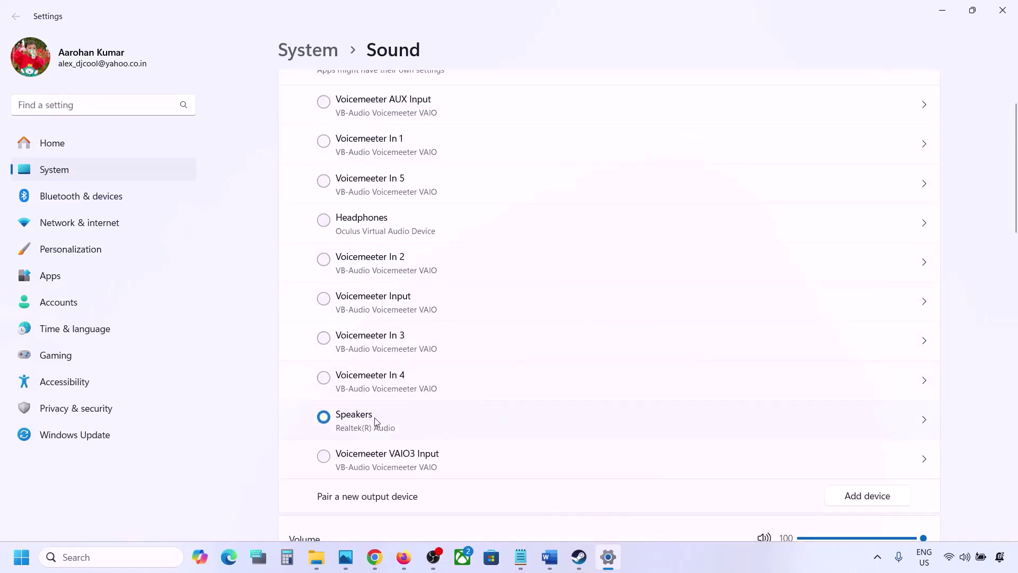
- Review the output volume, input device list, input volume and advanced options in the sound settings, and close Settings
scroll(388, 424, down, 5)
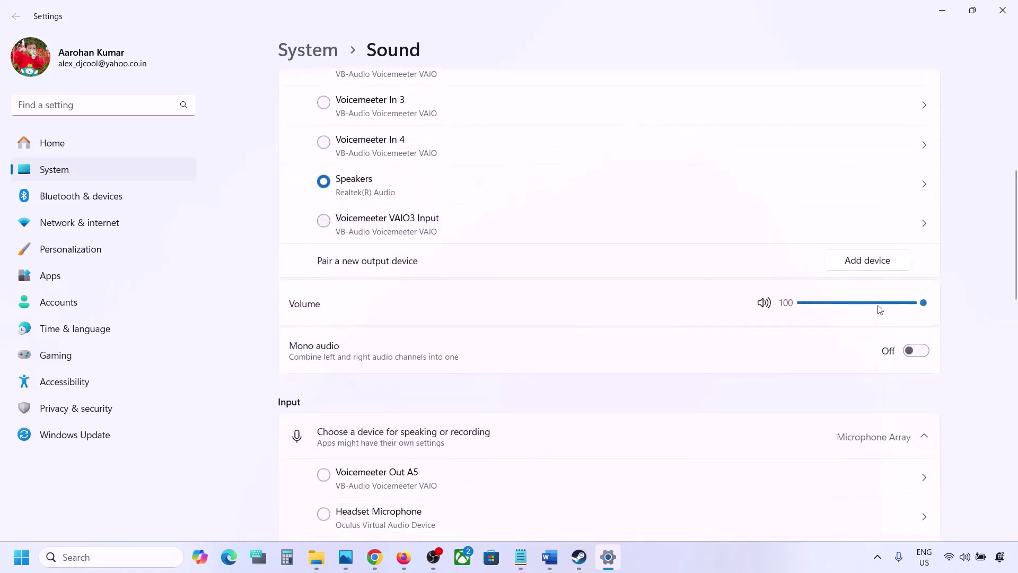
scroll(675, 381, down, 4)
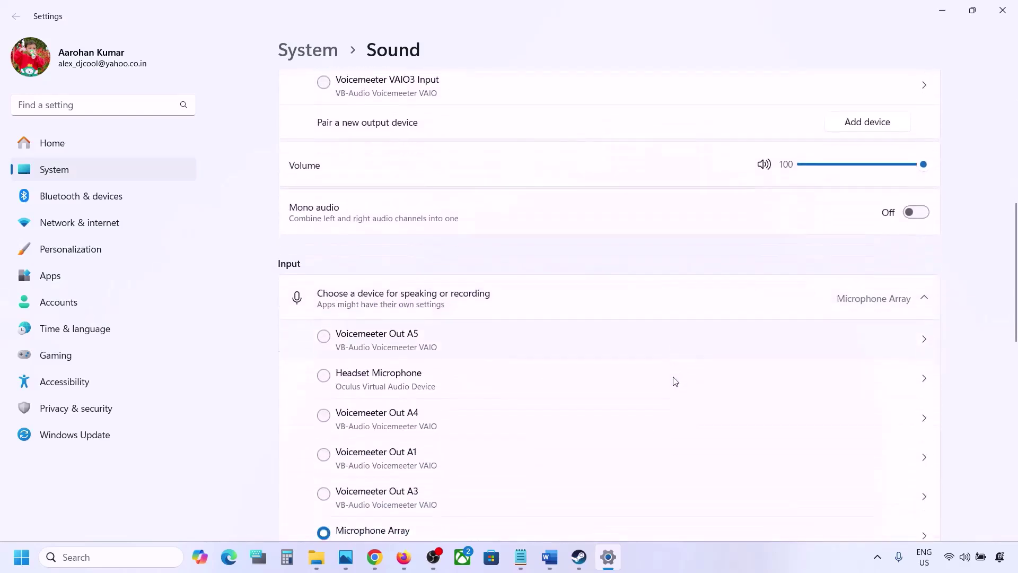
scroll(673, 381, down, 2)
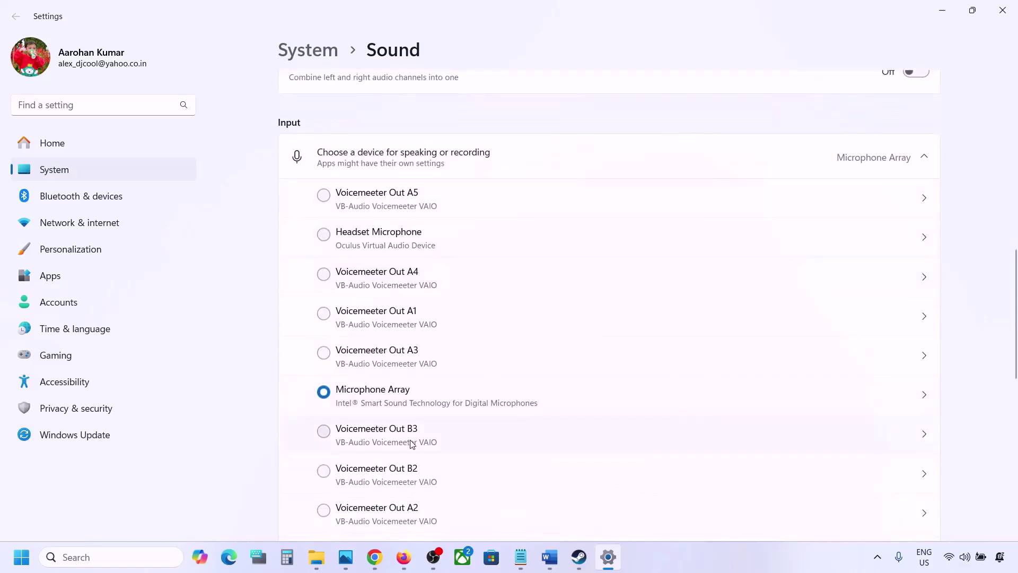
scroll(411, 444, down, 1)
scroll(413, 444, down, 1)
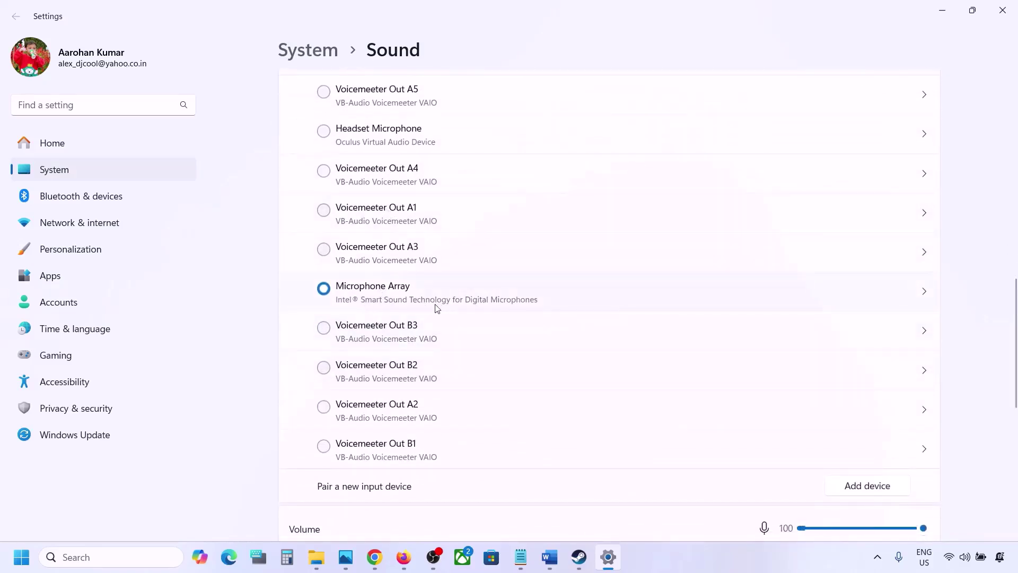
scroll(453, 307, down, 3)
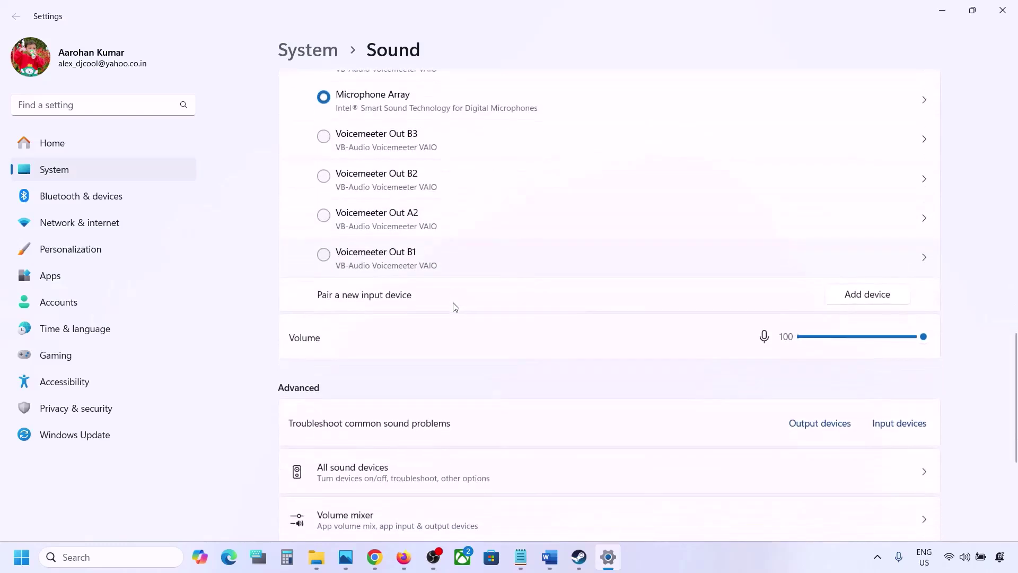
scroll(450, 255, up, 3)
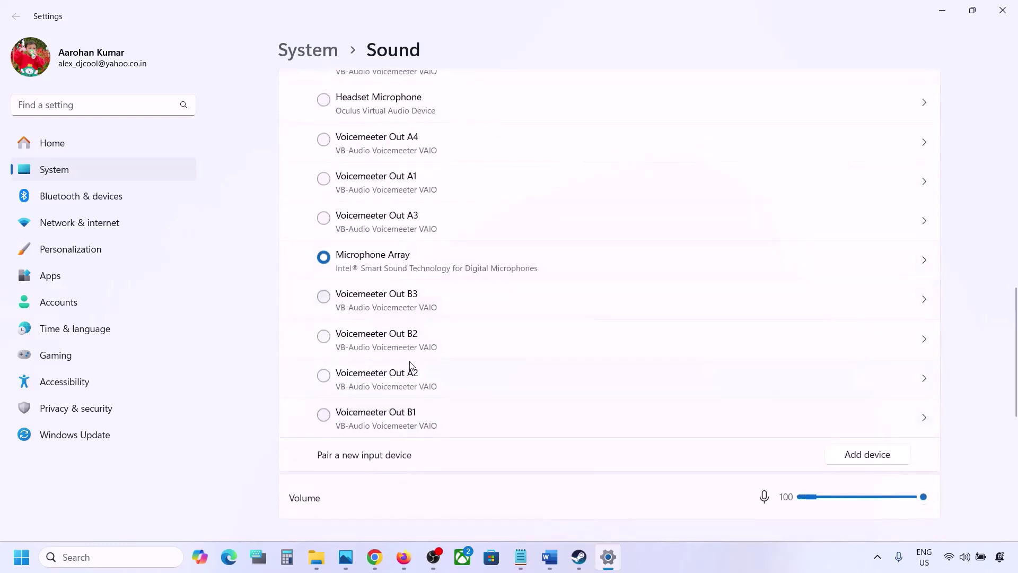
scroll(412, 365, down, 3)
scroll(412, 365, down, 1)
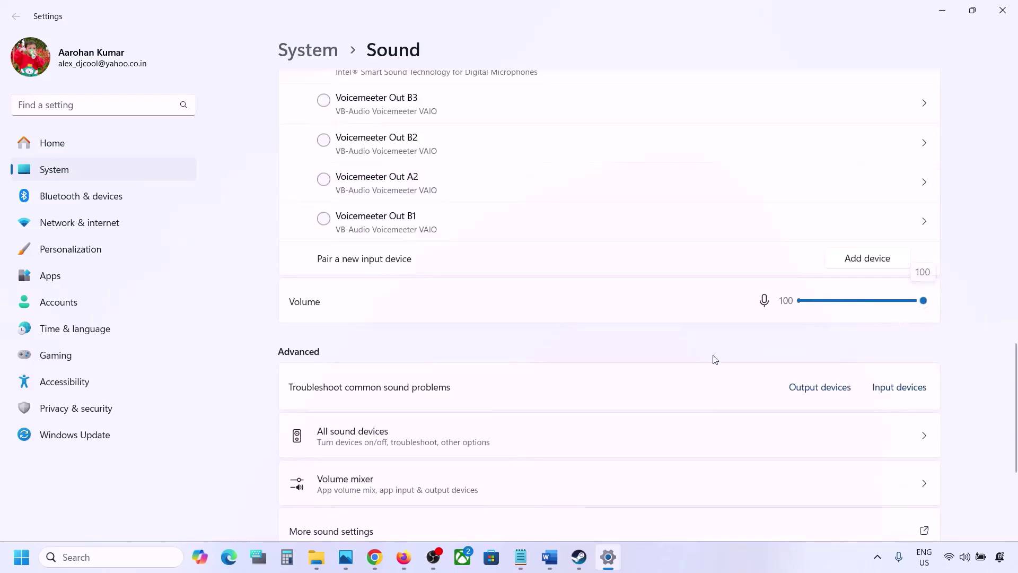
scroll(670, 361, down, 2)
scroll(712, 315, down, 3)
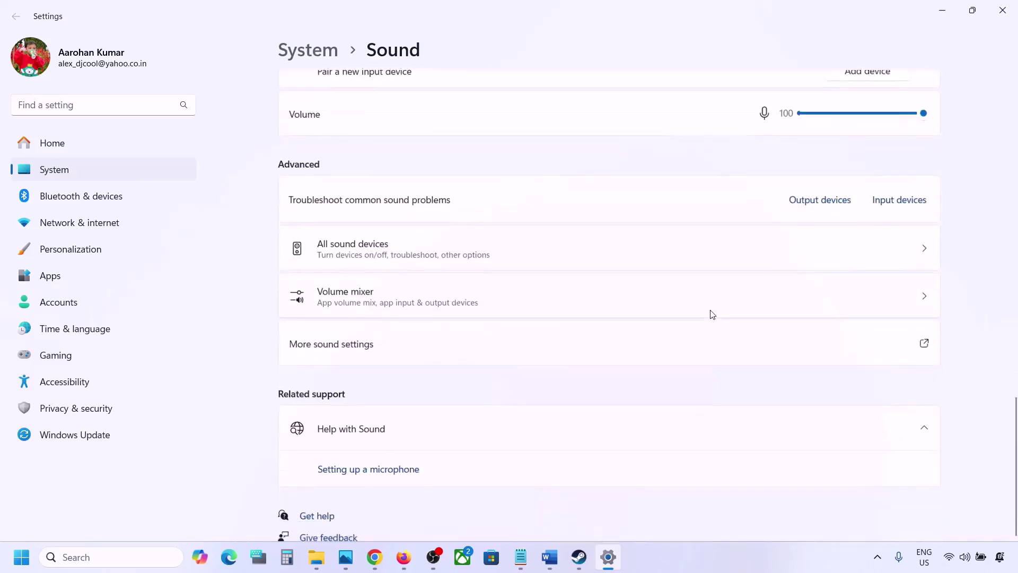
click(1013, 10)
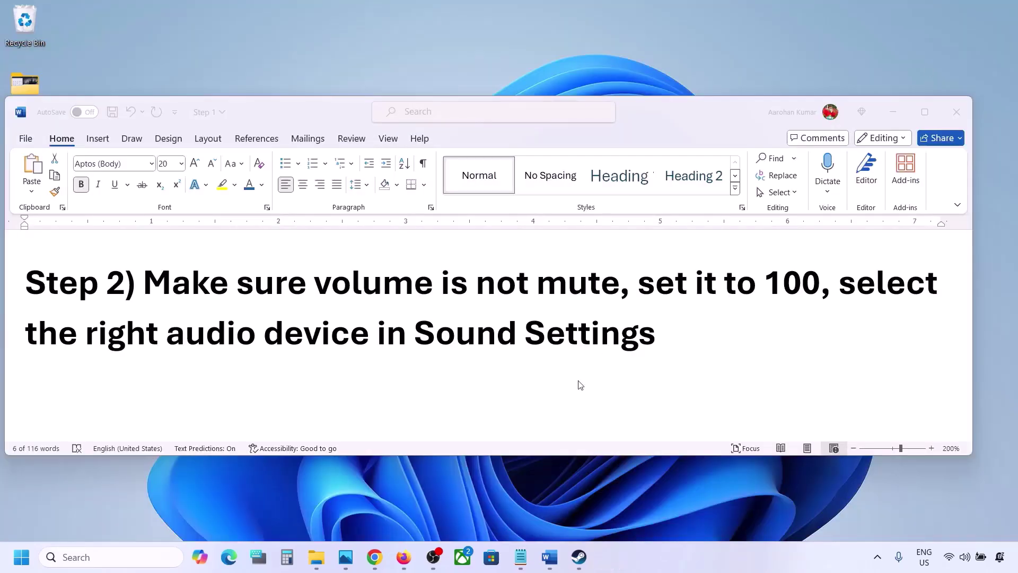
- Go to Step 3 of the Word document and highlight "Restart the game", followed by "Restart PC"
scroll(472, 370, down, 3)
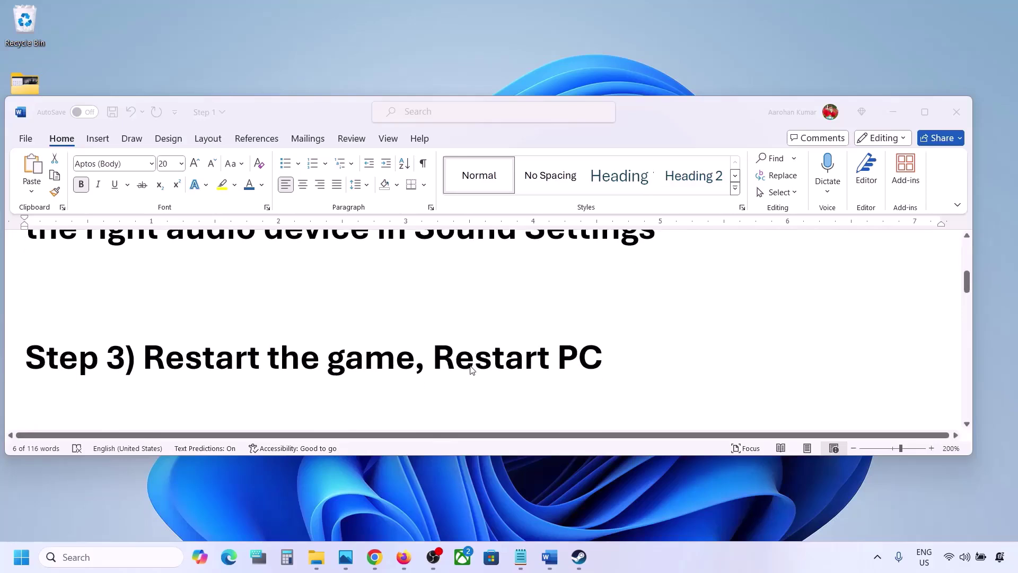
click(196, 358)
double_click(196, 357)
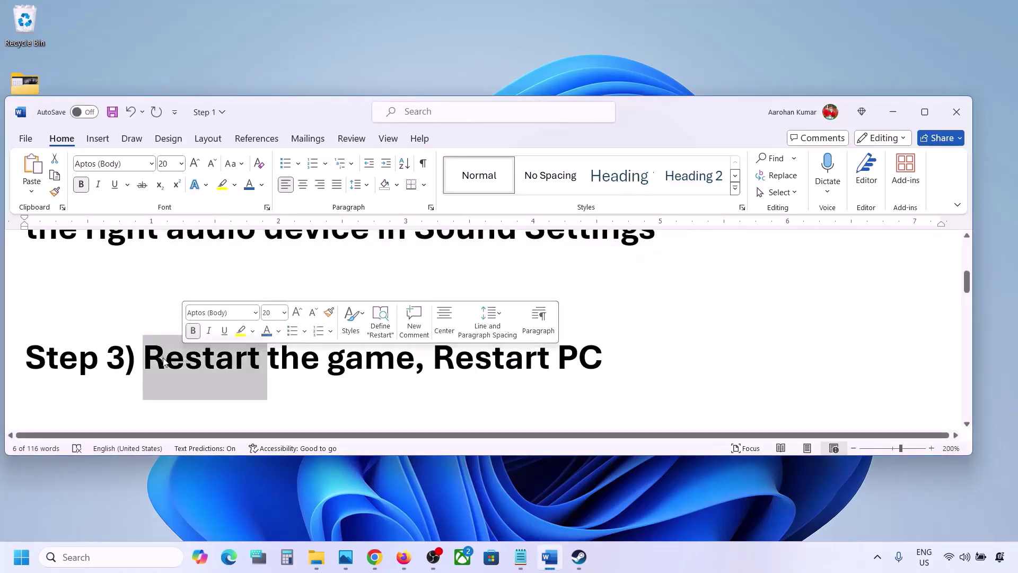
click(288, 355)
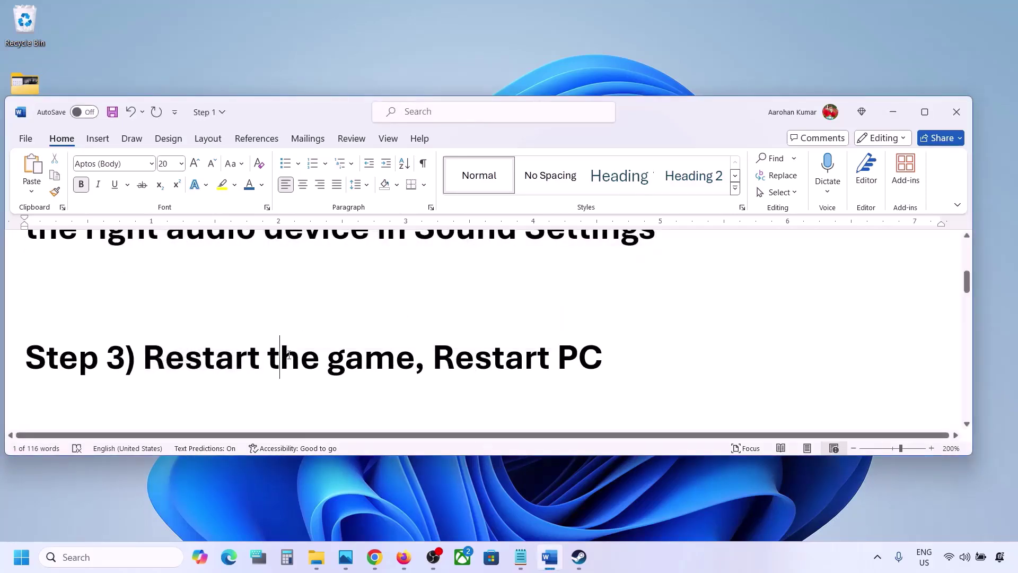
drag(162, 357, 339, 348)
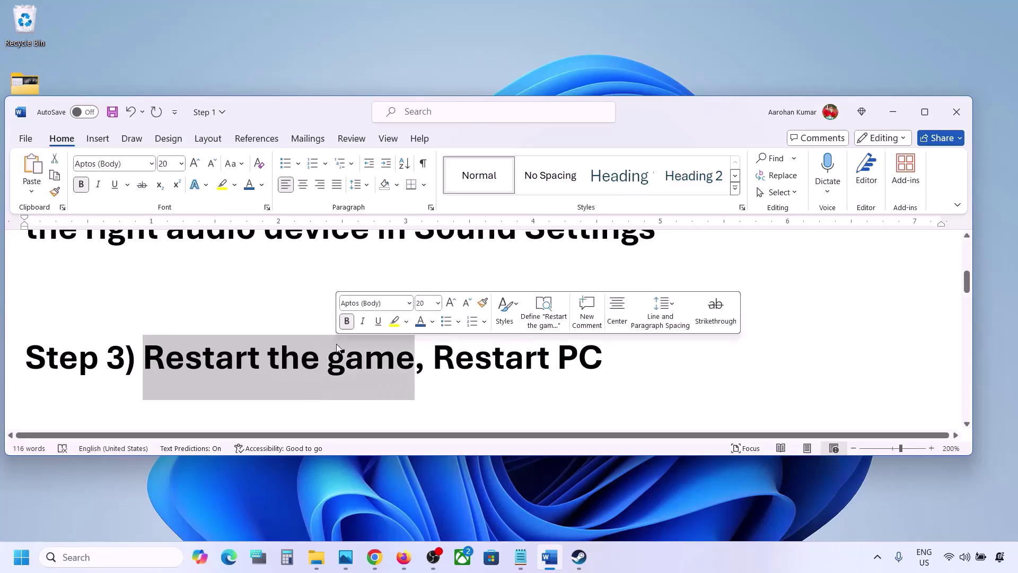
drag(435, 356, 603, 350)
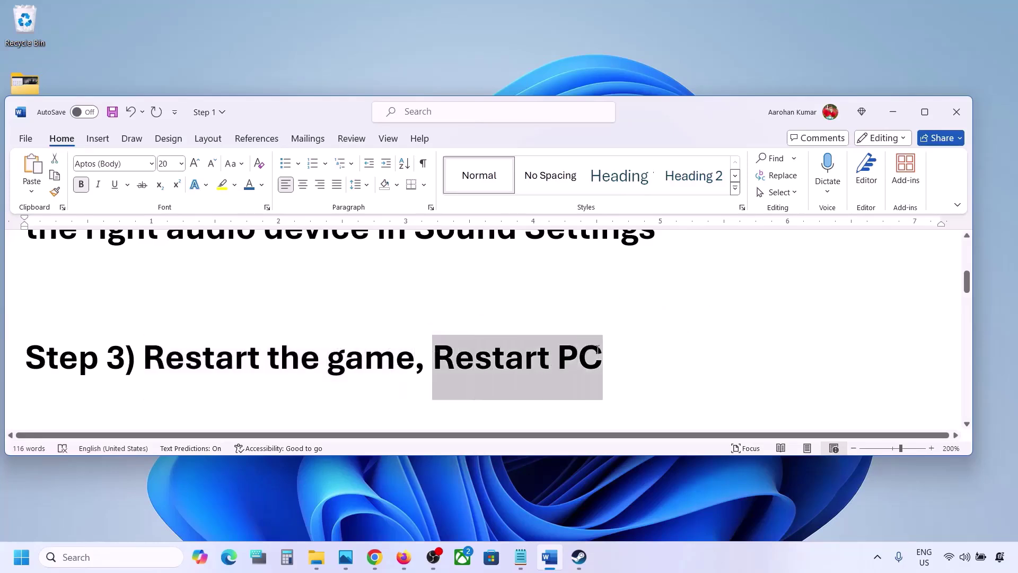
- Go to Step 4 of the document and highlight its instruction to set the sound sample rate to 48/44k
scroll(321, 349, down, 3)
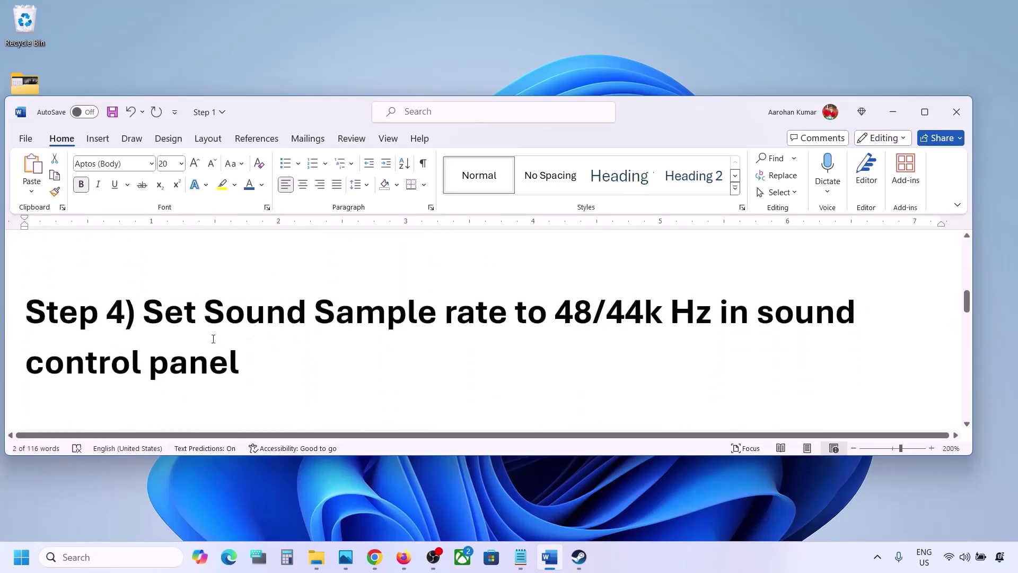
drag(147, 313, 648, 315)
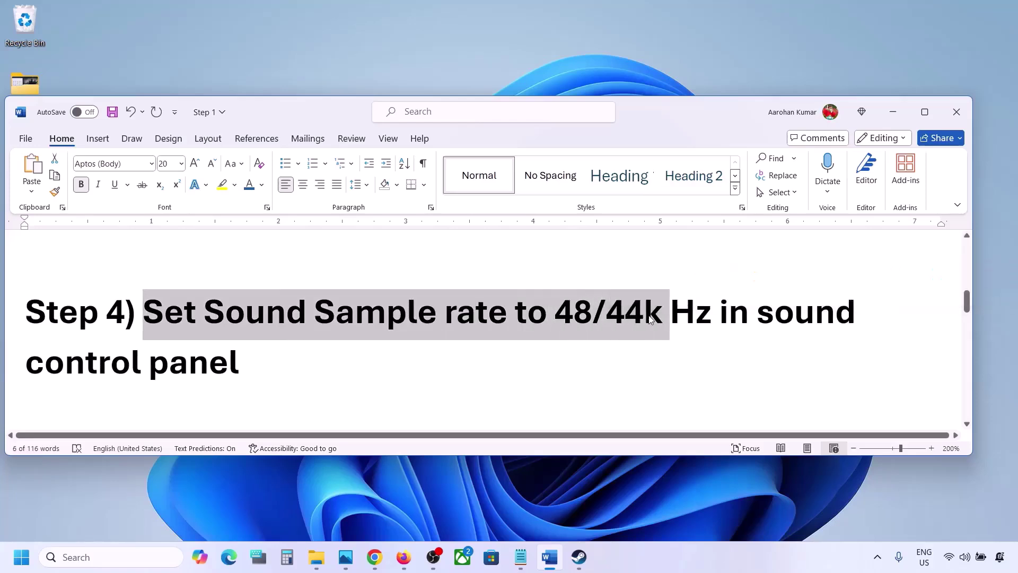
click(646, 315)
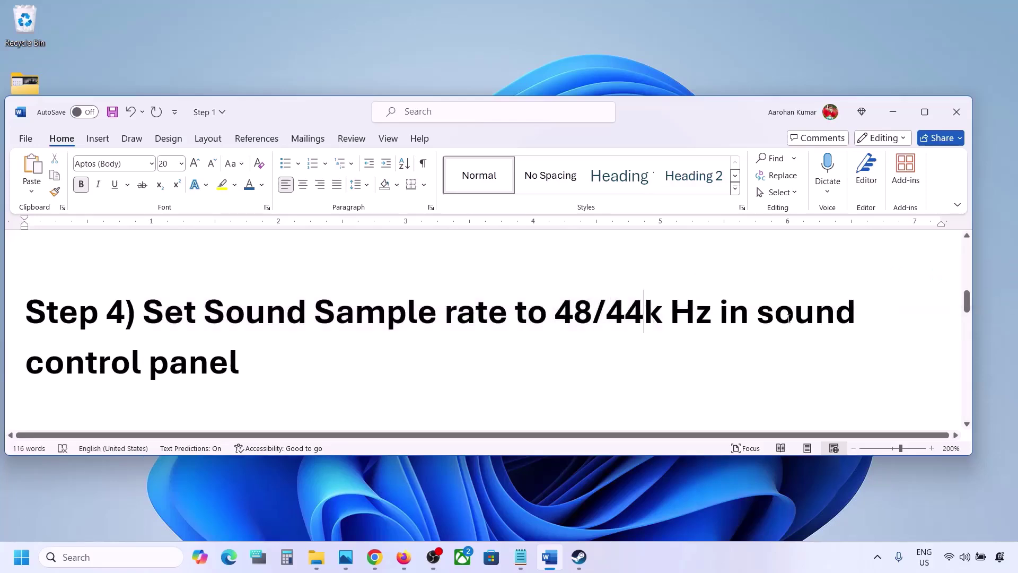
- Open Control Panel, go to Hardware and Sound, and bring up the Sound dialog near the middle of the screen
click(67, 557)
text(control)
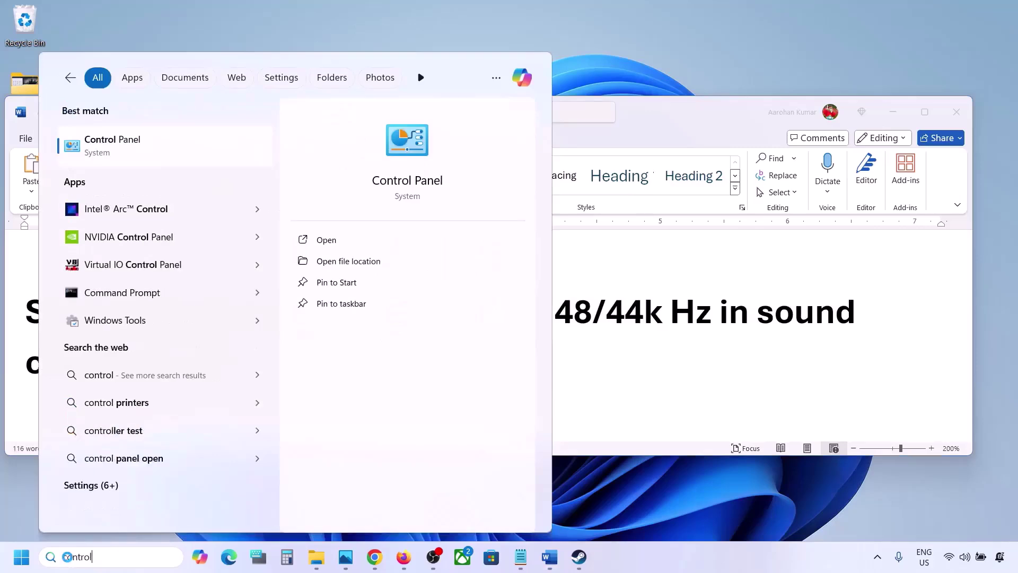
key(Return)
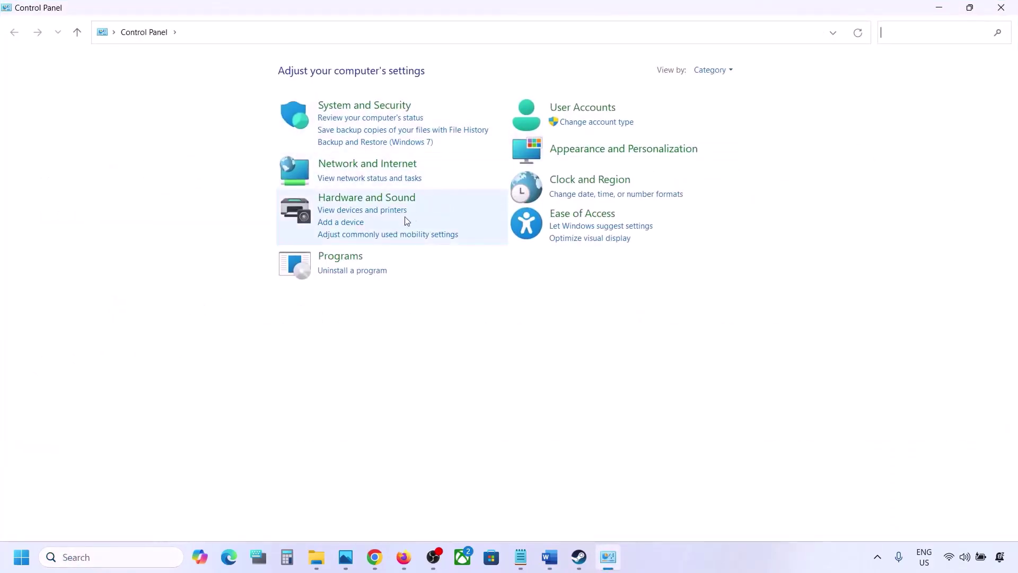
click(379, 199)
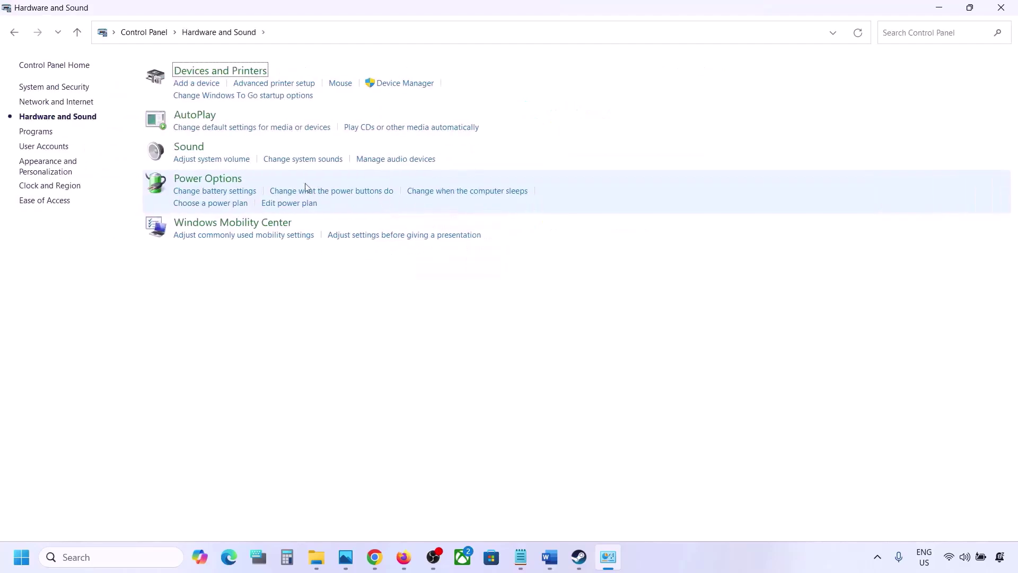
click(189, 147)
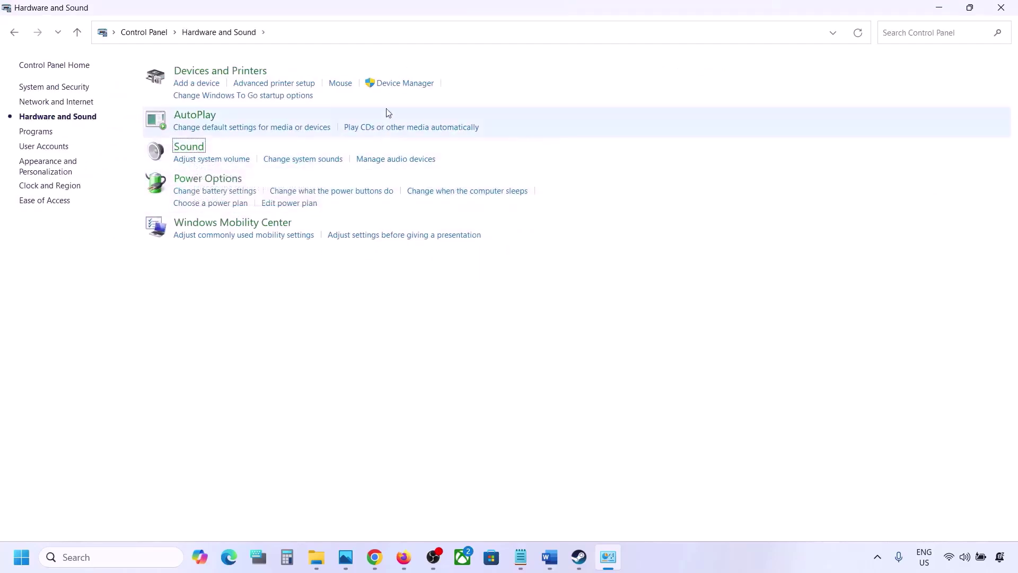
drag(197, 59, 458, 127)
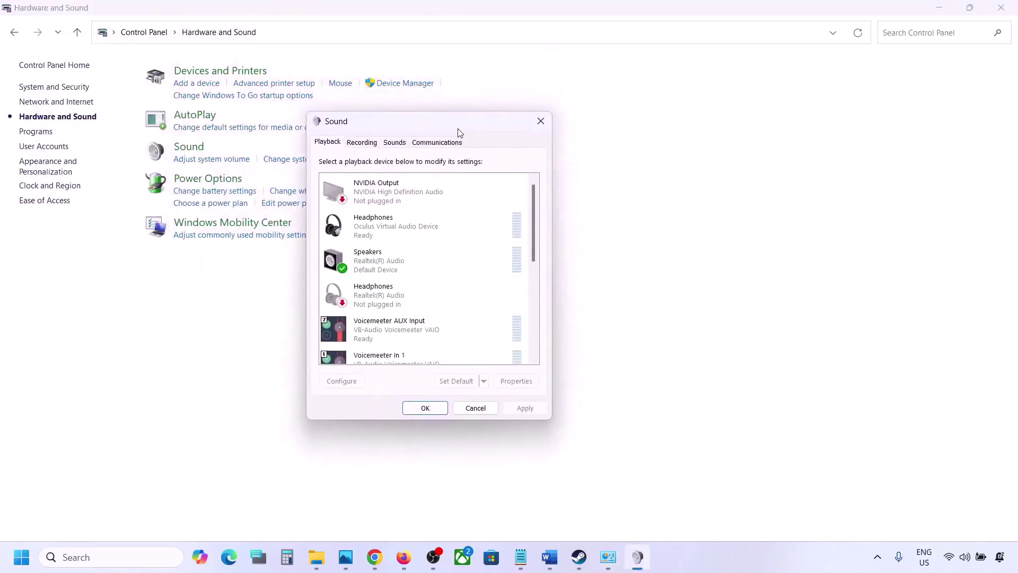
click(559, 555)
click(558, 556)
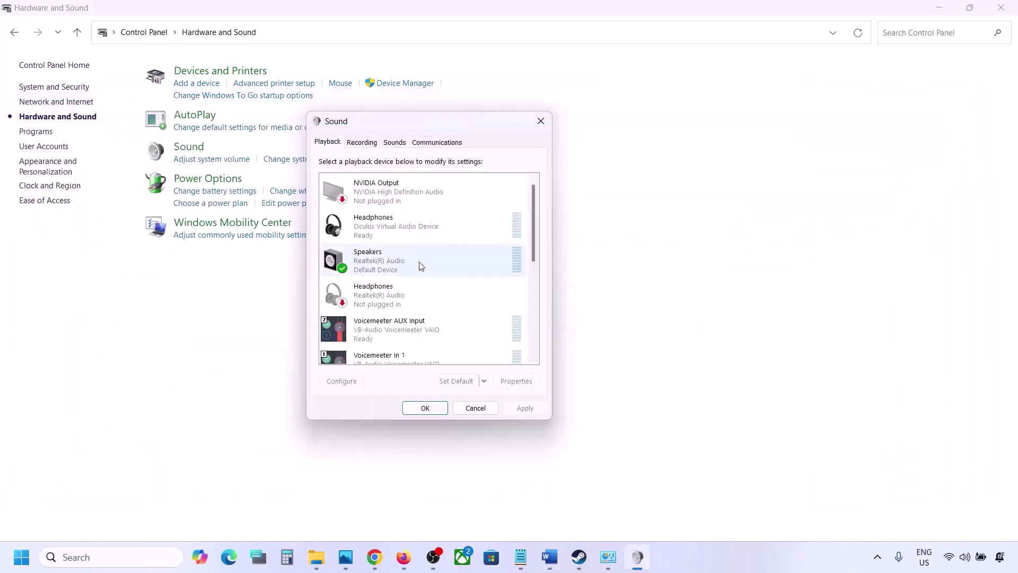
- Open the properties of the Realtek Speakers playback device and view the default format choices in its advanced settings
click(376, 267)
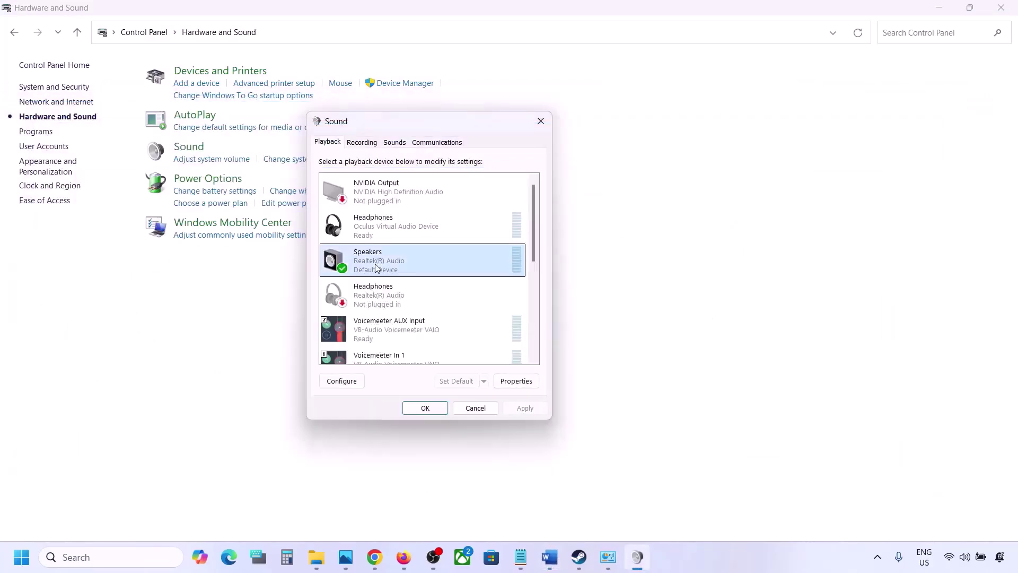
right_click(431, 265)
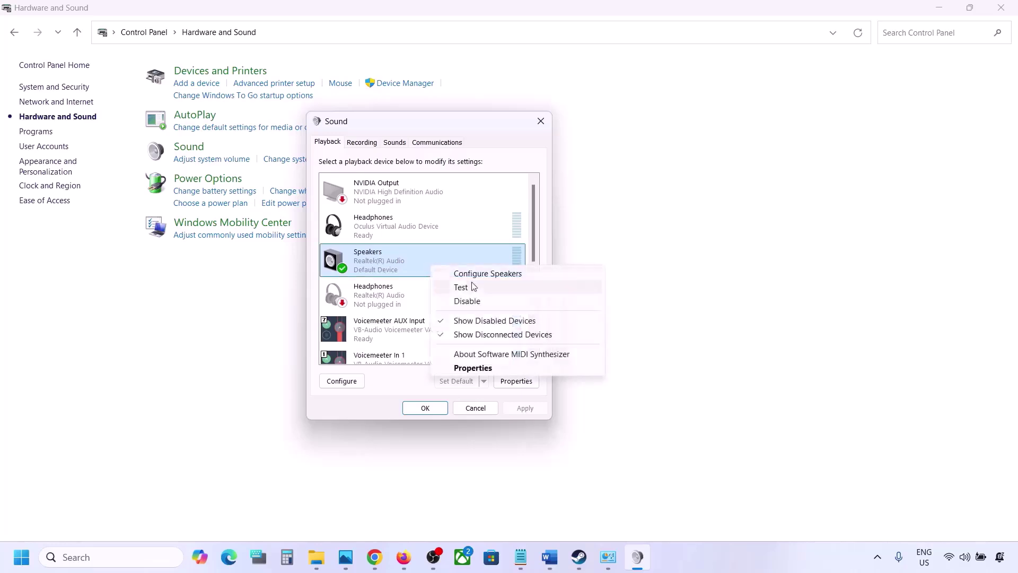
click(484, 367)
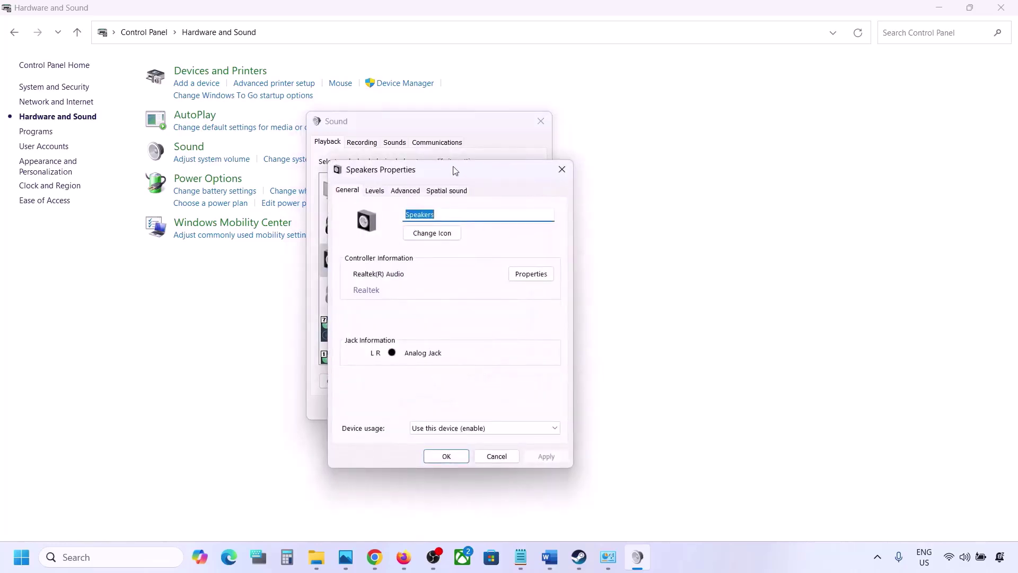
drag(455, 170, 509, 123)
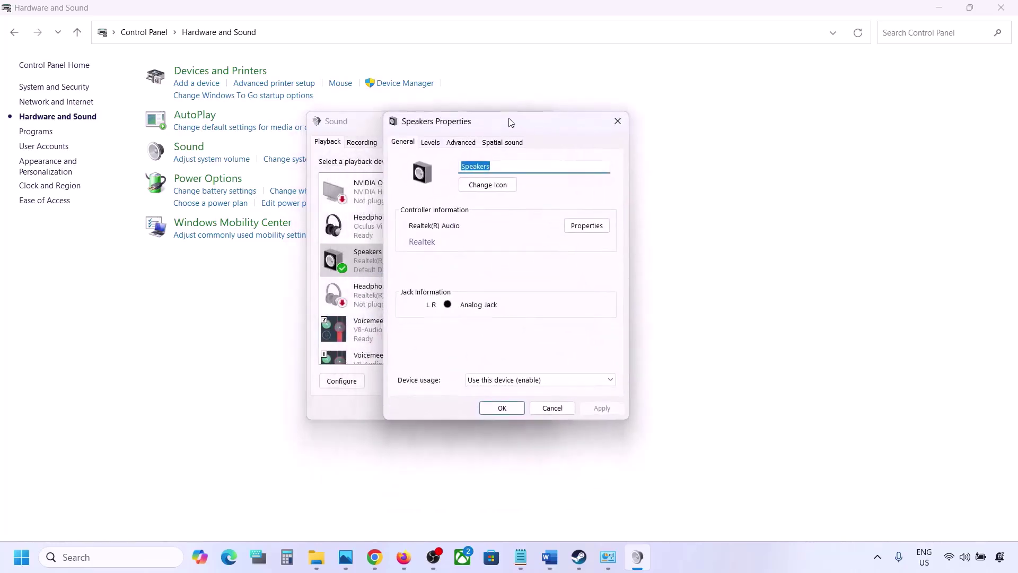
click(459, 144)
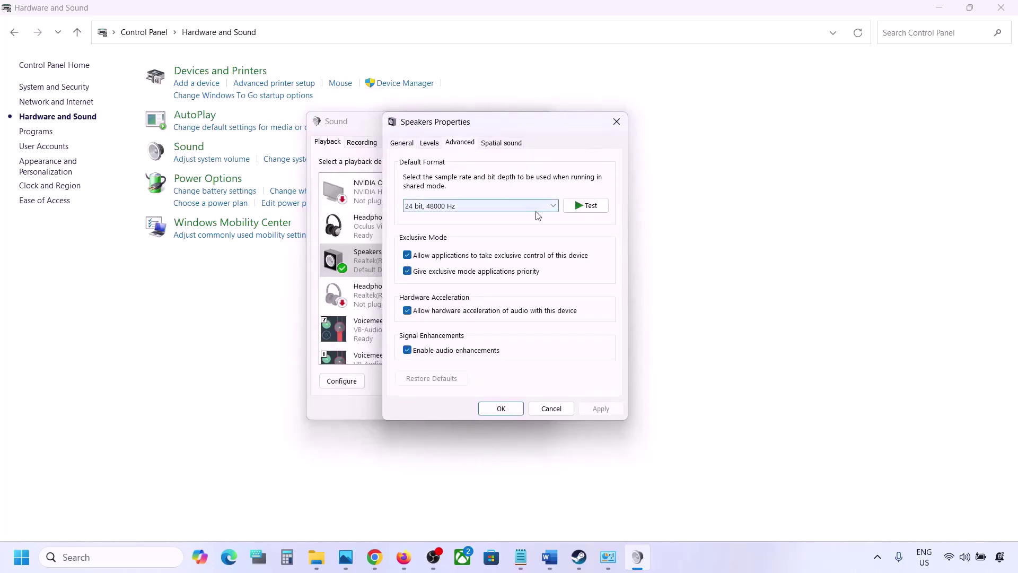
click(554, 210)
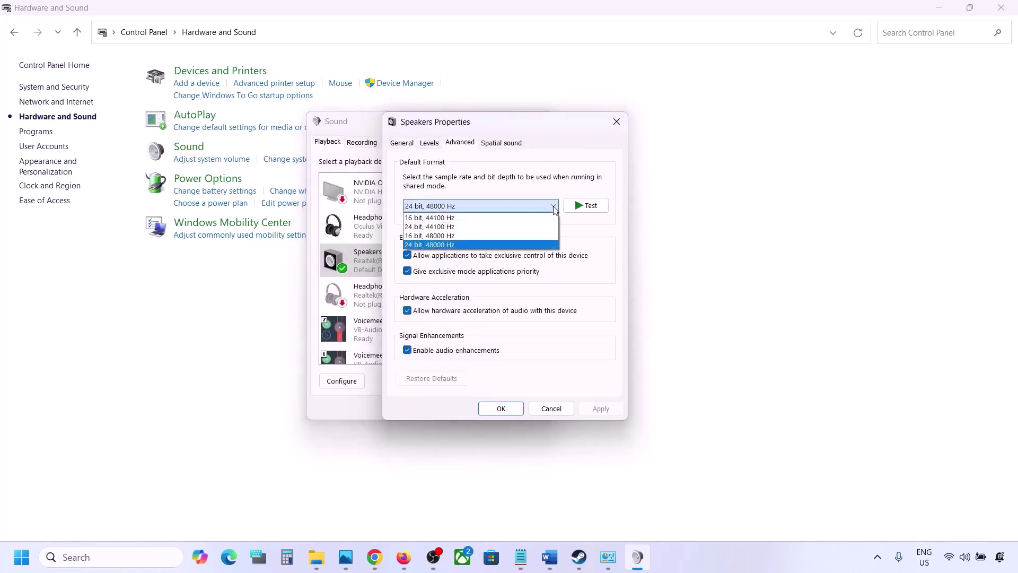
click(595, 257)
- Switch to the Word document, highlight the 48/44k sample rate in Step 4, and return to the Speakers properties
click(549, 556)
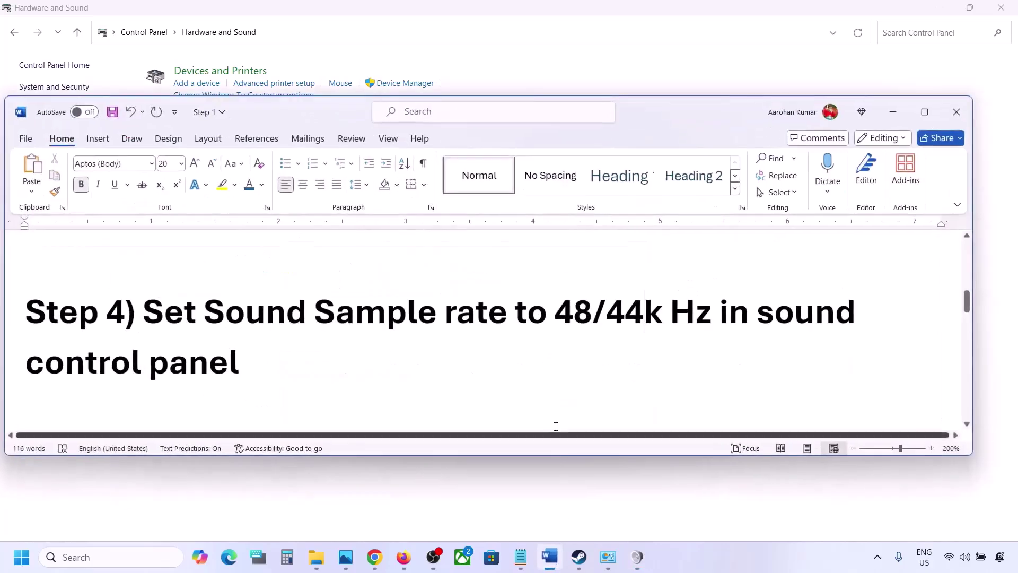
drag(572, 324, 663, 318)
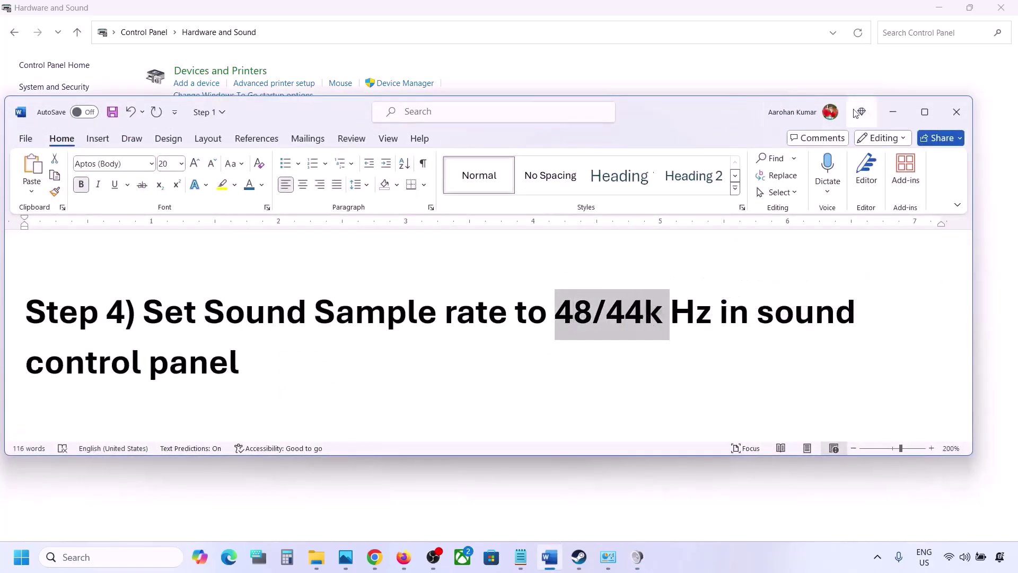
click(893, 112)
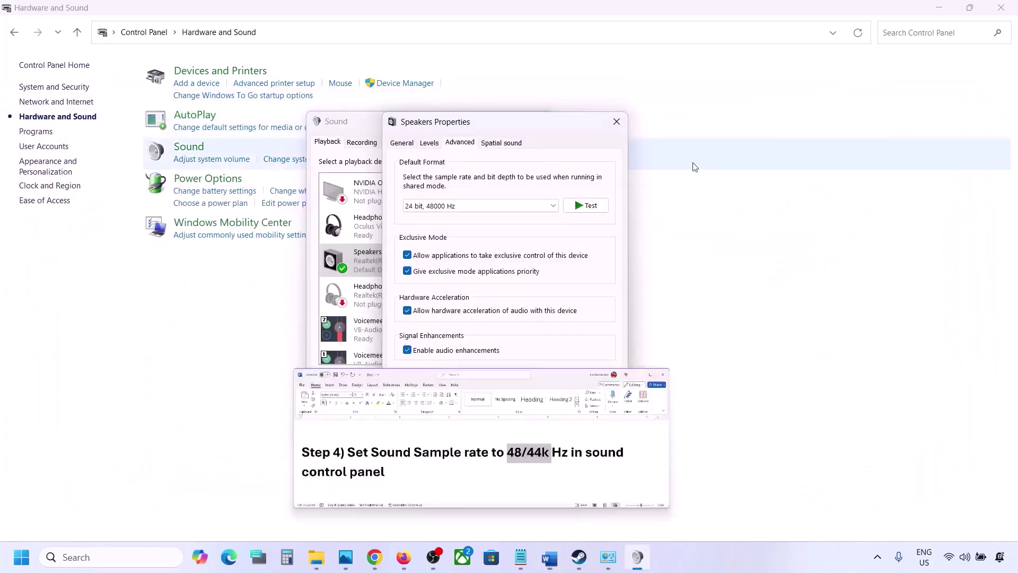
- Set the Speakers' default format to 24 bit, 44100 Hz and apply it even though the device is in use
click(491, 207)
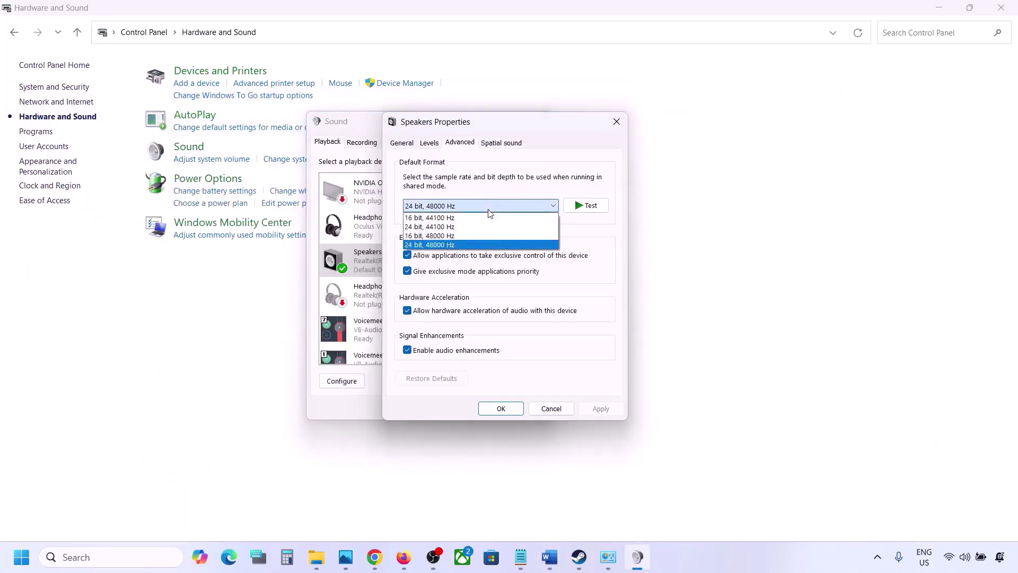
click(445, 245)
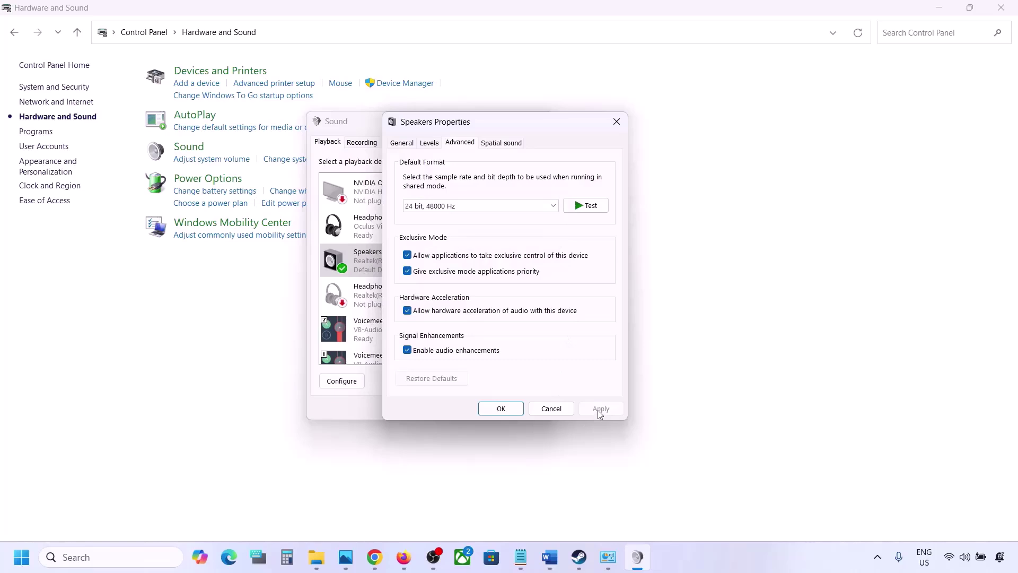
click(512, 208)
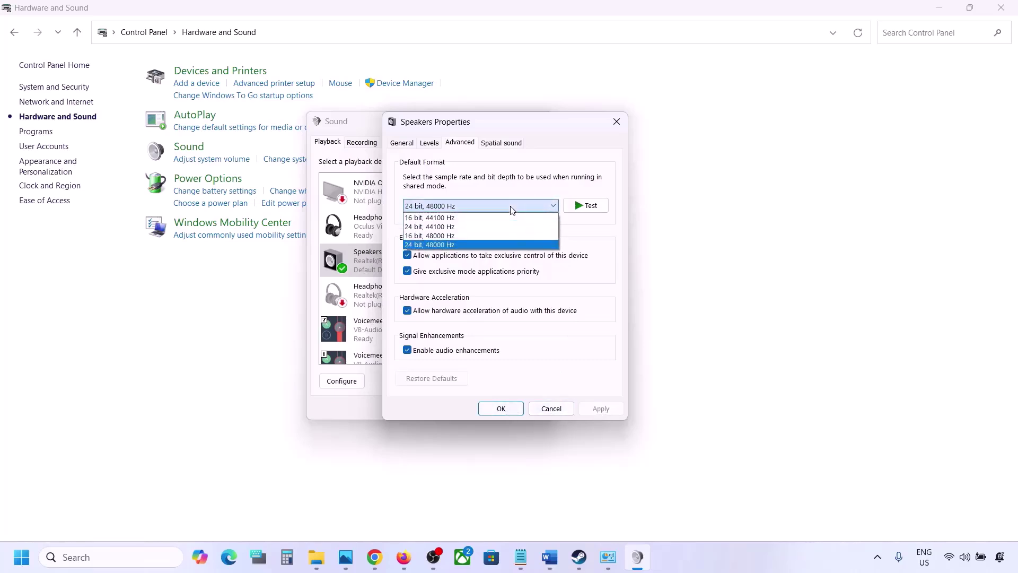
click(451, 227)
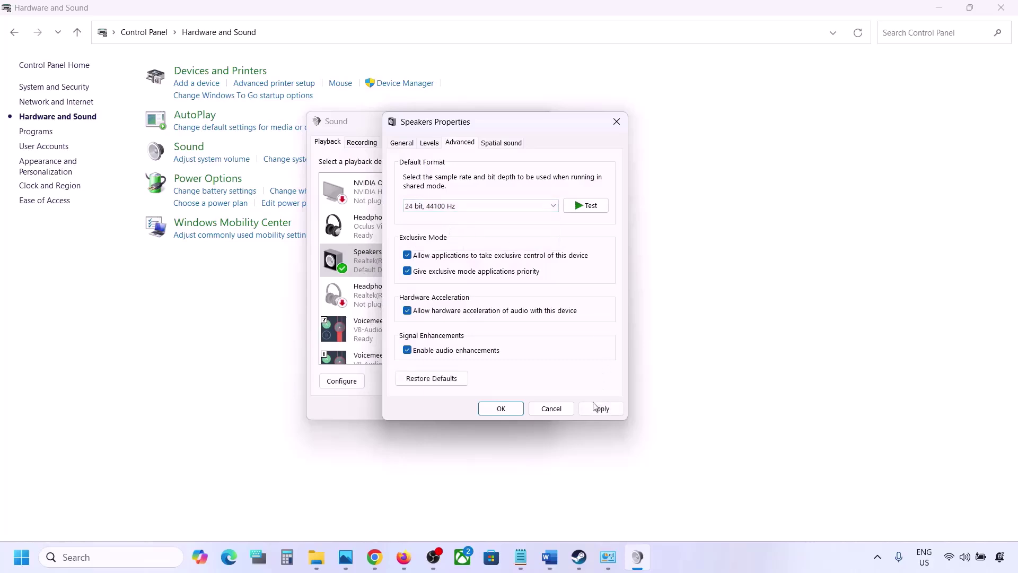
click(590, 414)
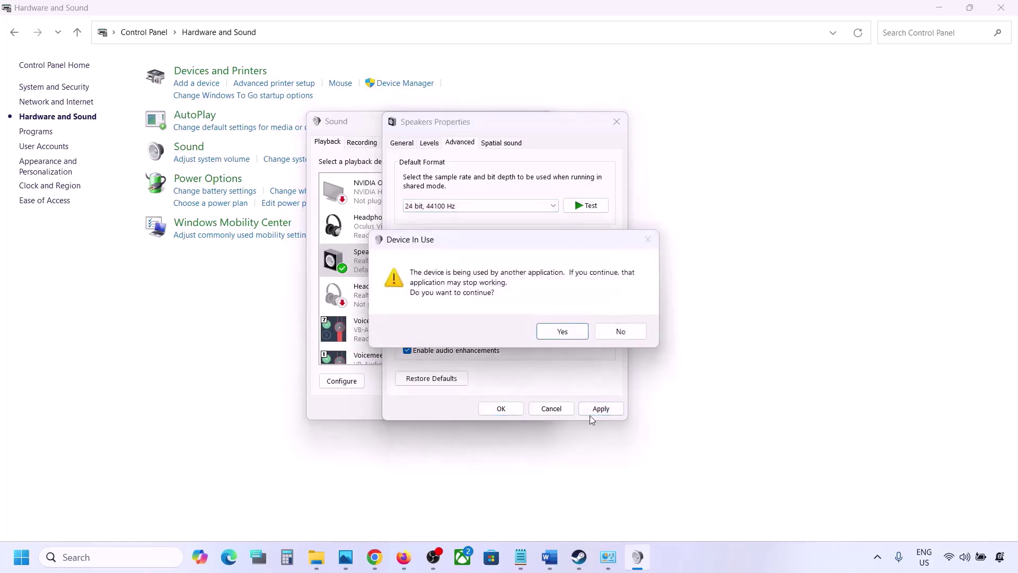
click(562, 333)
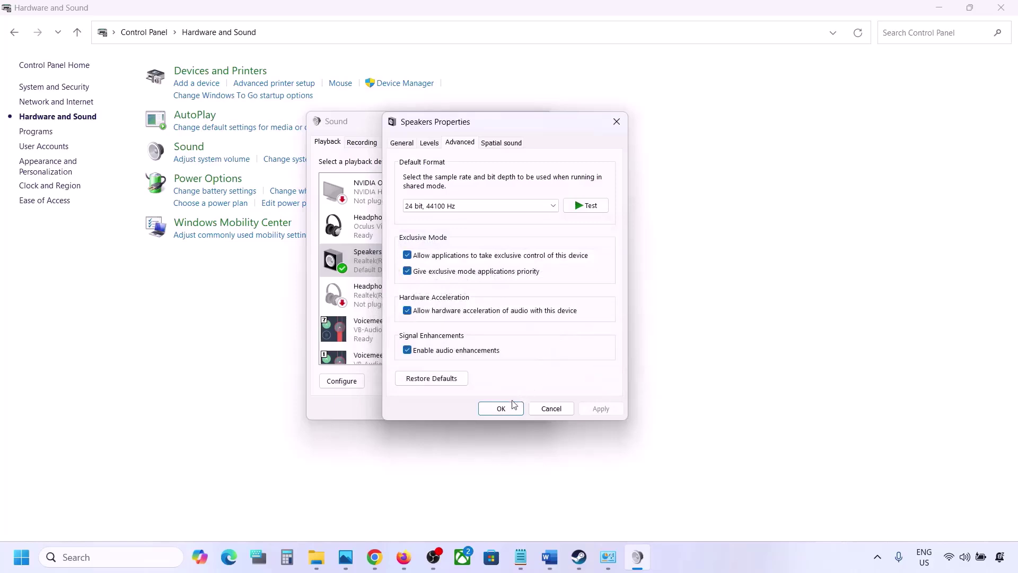
- Set the Speakers' default format to 24 bit, 48000 Hz, apply it, and close the Speakers properties and Sound dialogs
click(457, 210)
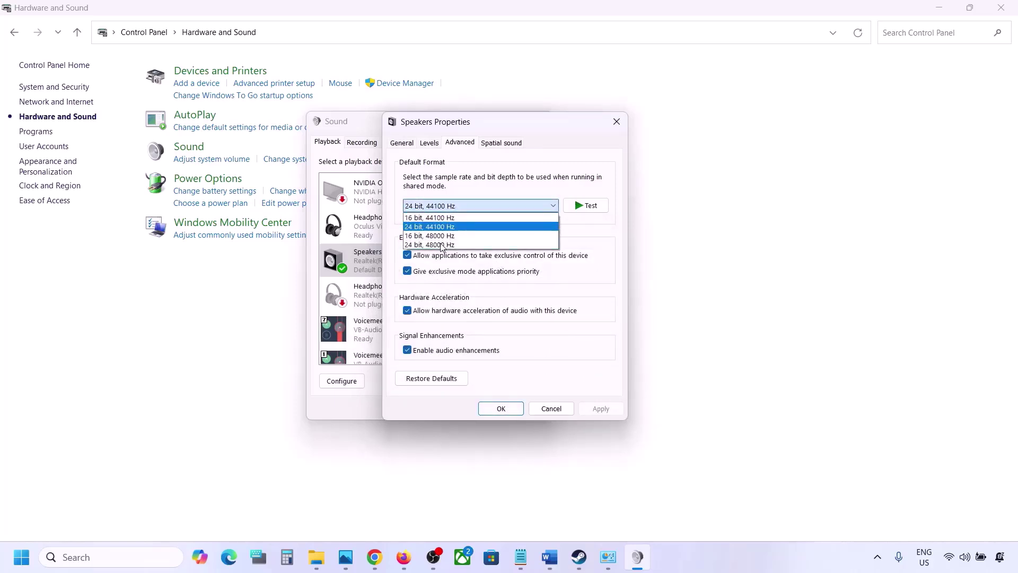
click(441, 244)
click(599, 409)
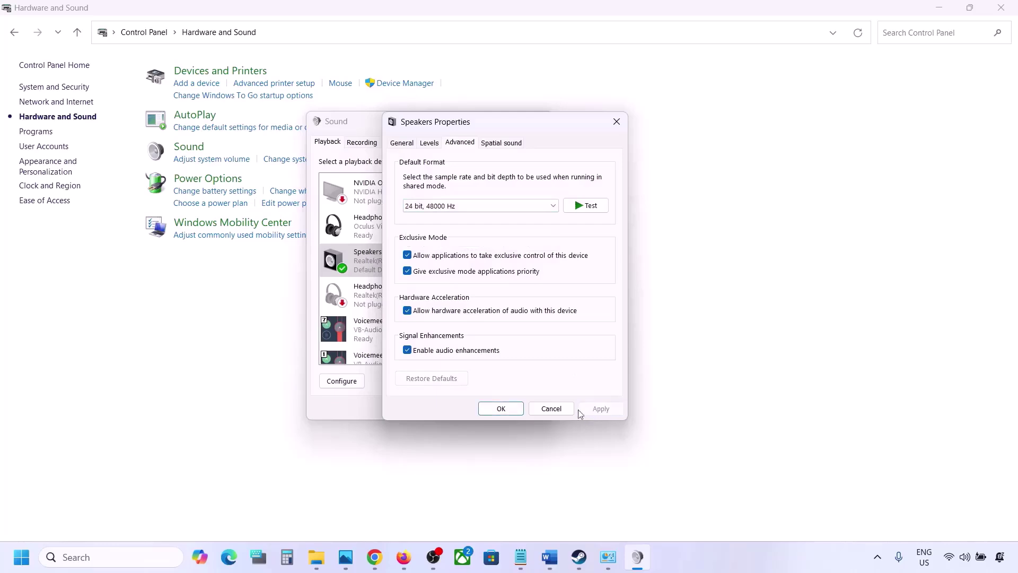
click(500, 408)
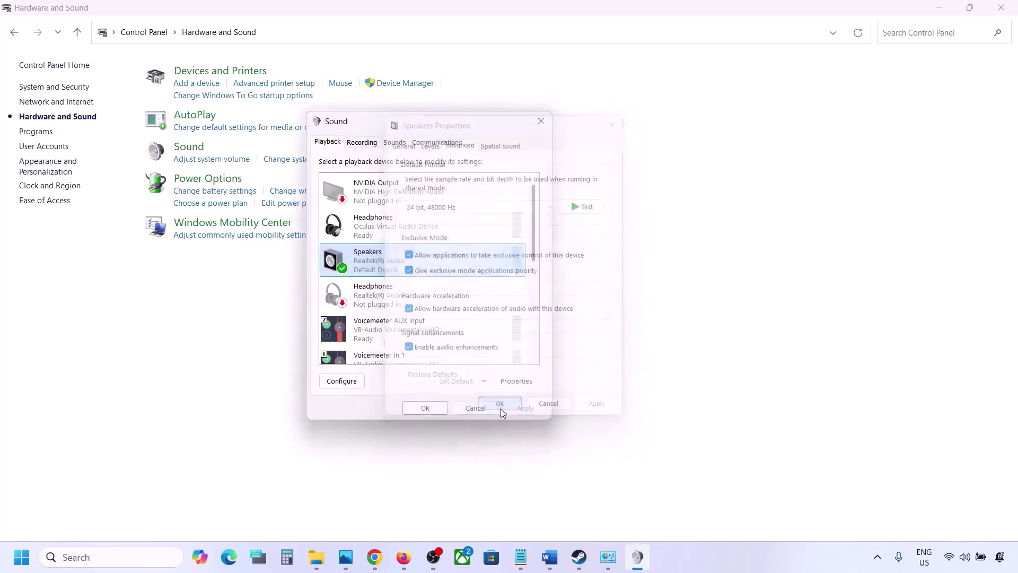
click(425, 408)
- Switch to the Word document and highlight Step 5's controller instruction and Step 6's "Turn off Spatial Sound"
click(550, 557)
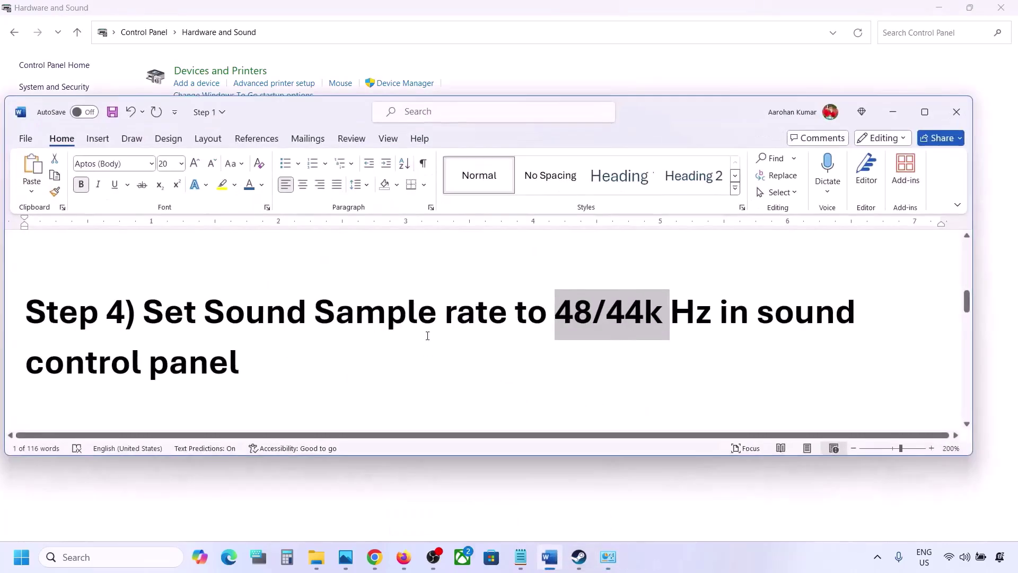
scroll(418, 335, down, 4)
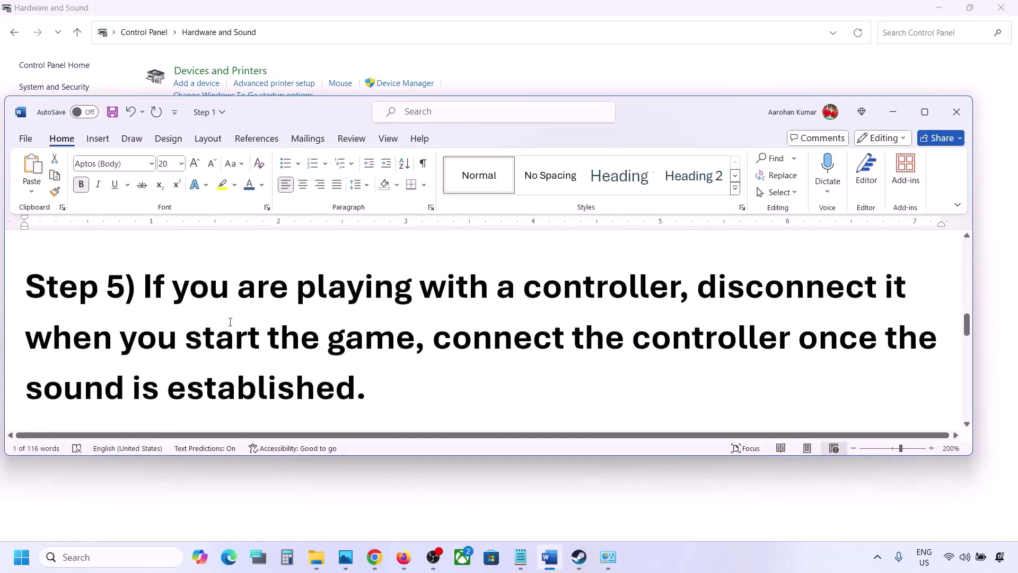
drag(165, 293, 357, 378)
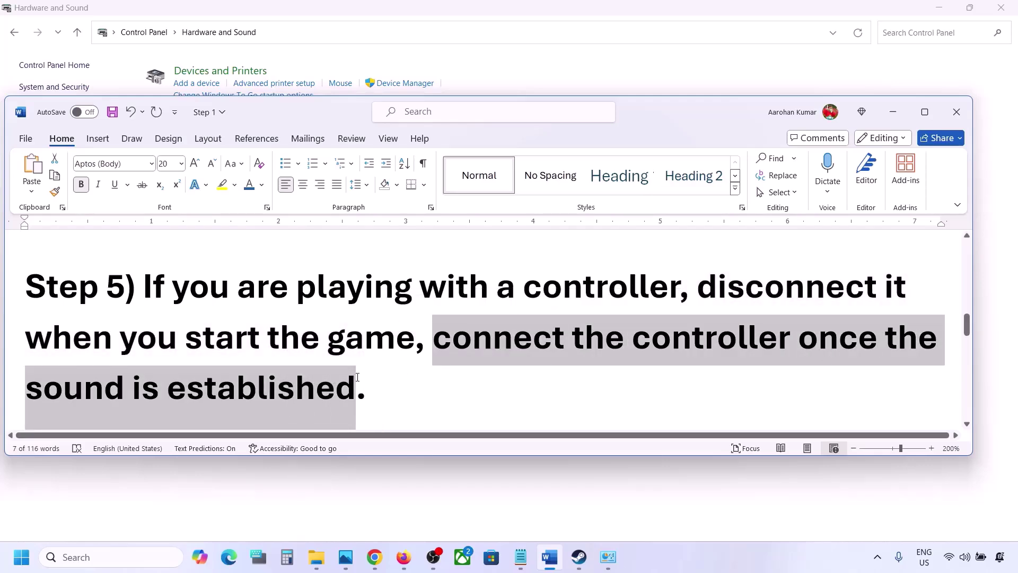
click(357, 377)
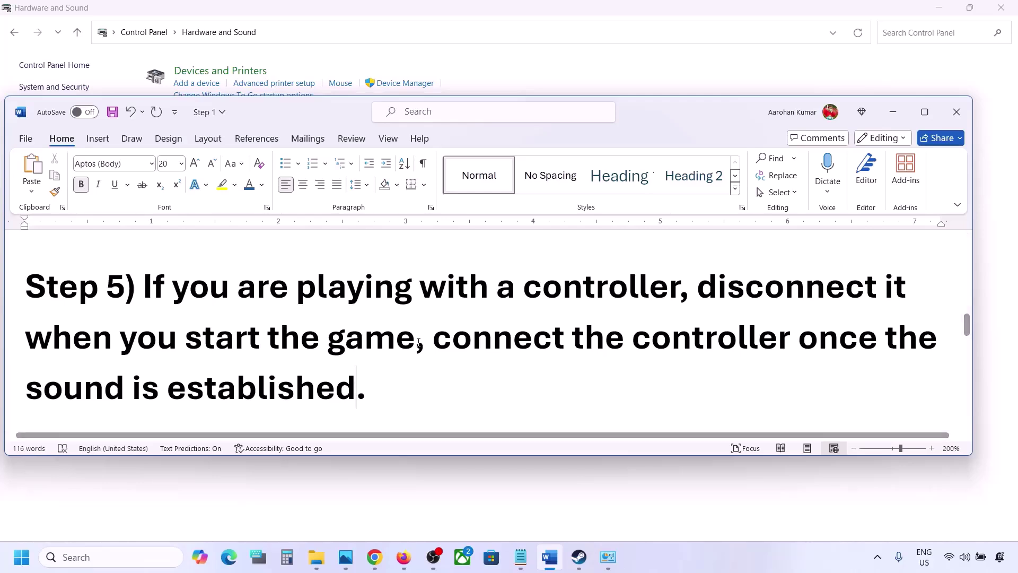
scroll(418, 342, down, 3)
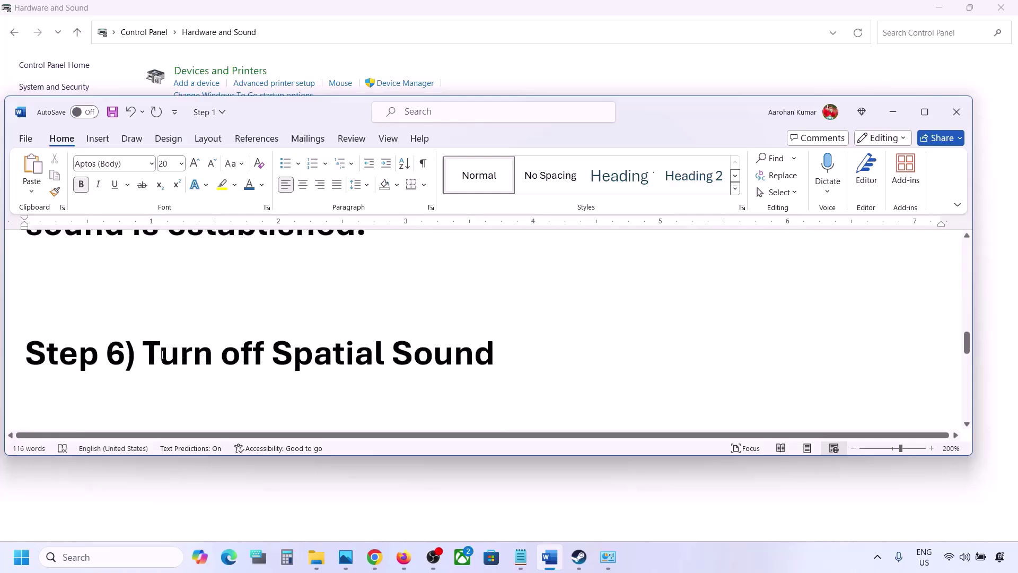
drag(163, 354, 487, 352)
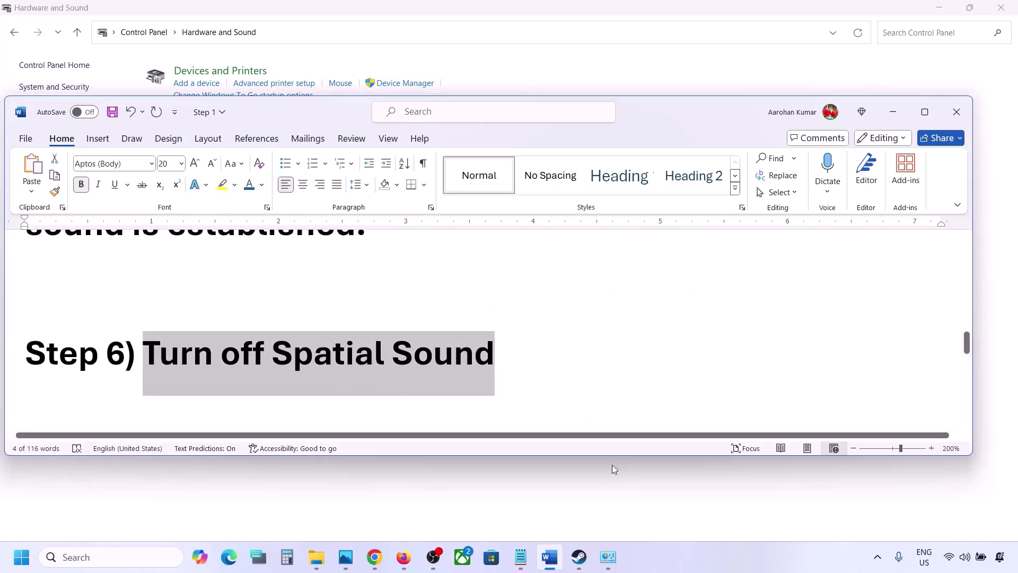
- Open Control Panel, go to Hardware and Sound, and bring the Sound dialog to the middle of the screen
click(100, 556)
text(control)
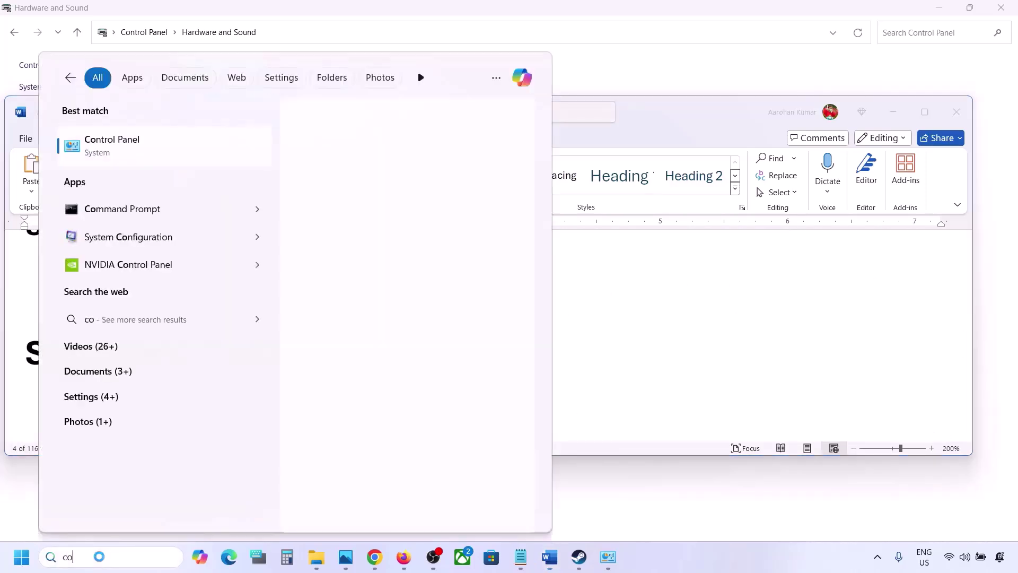
key(Return)
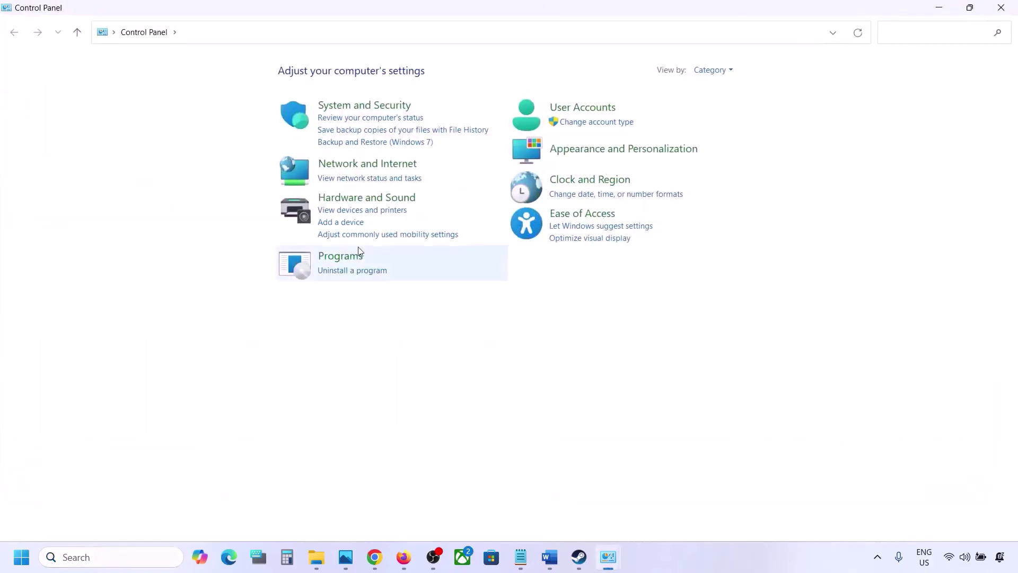
click(360, 198)
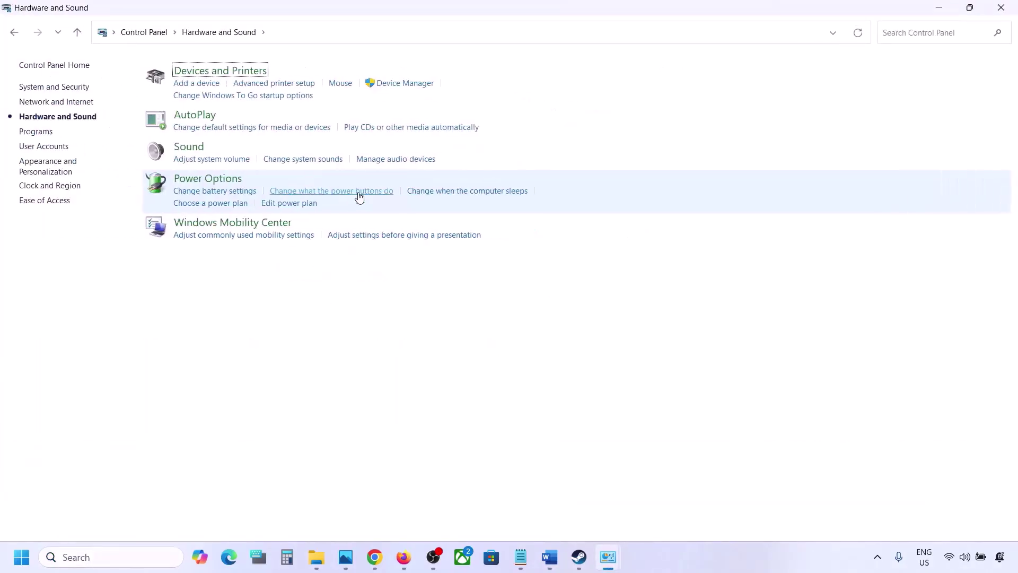
click(196, 153)
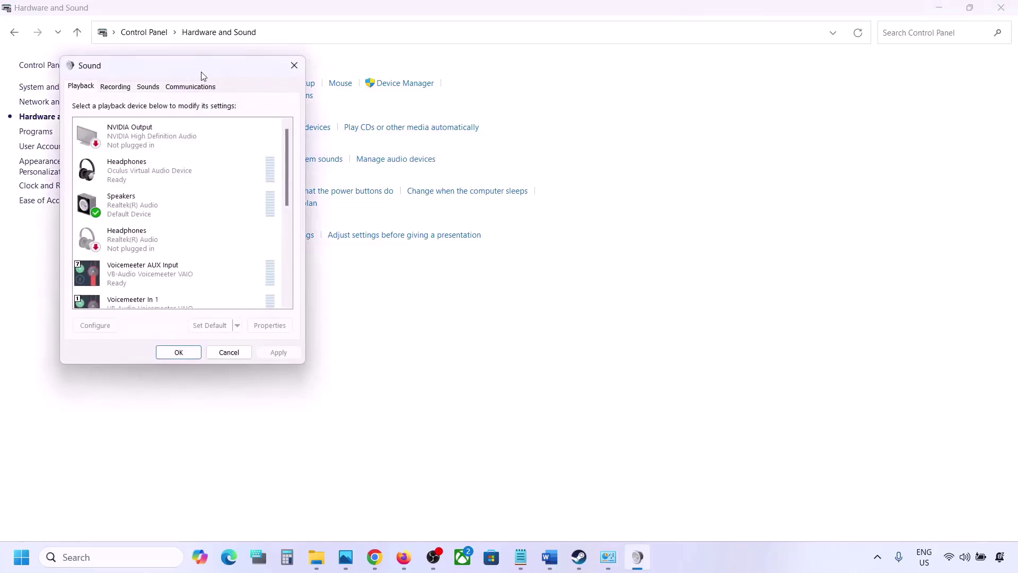
drag(201, 72, 439, 122)
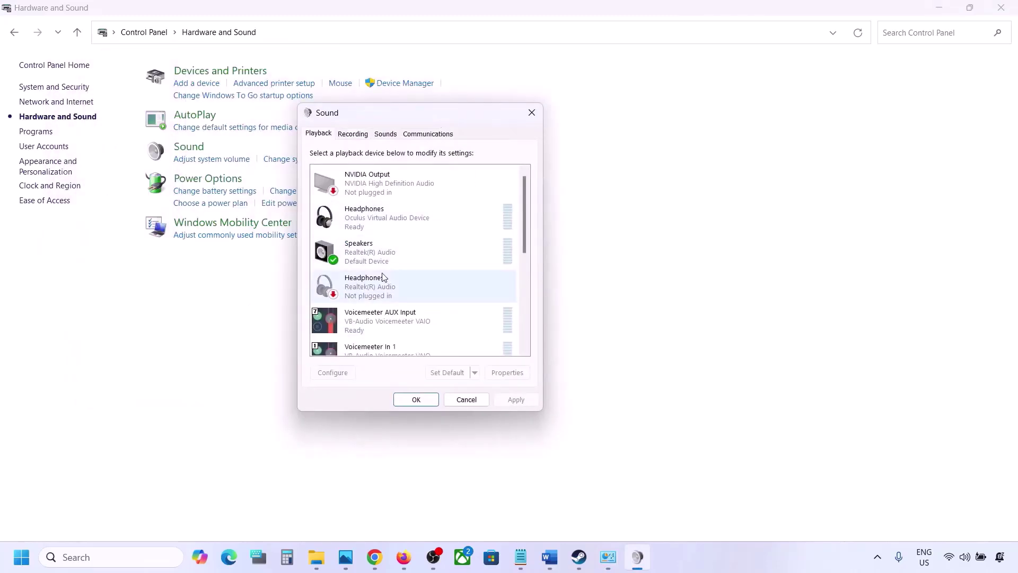
- Set the spatial sound format of the Realtek Speakers to Off, and close the properties and Sound dialogs with OK
click(377, 258)
right_click(391, 253)
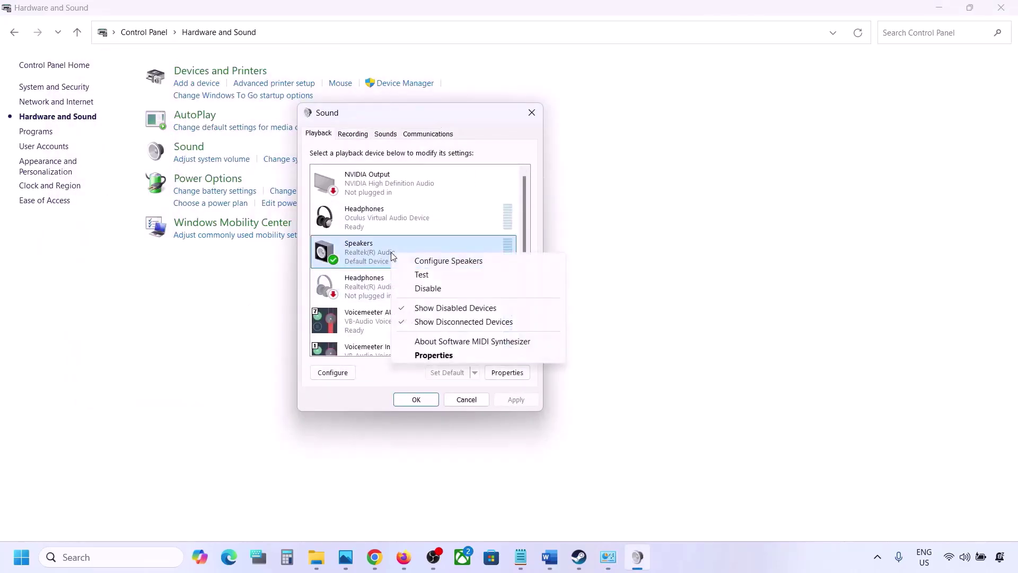
click(433, 356)
click(443, 185)
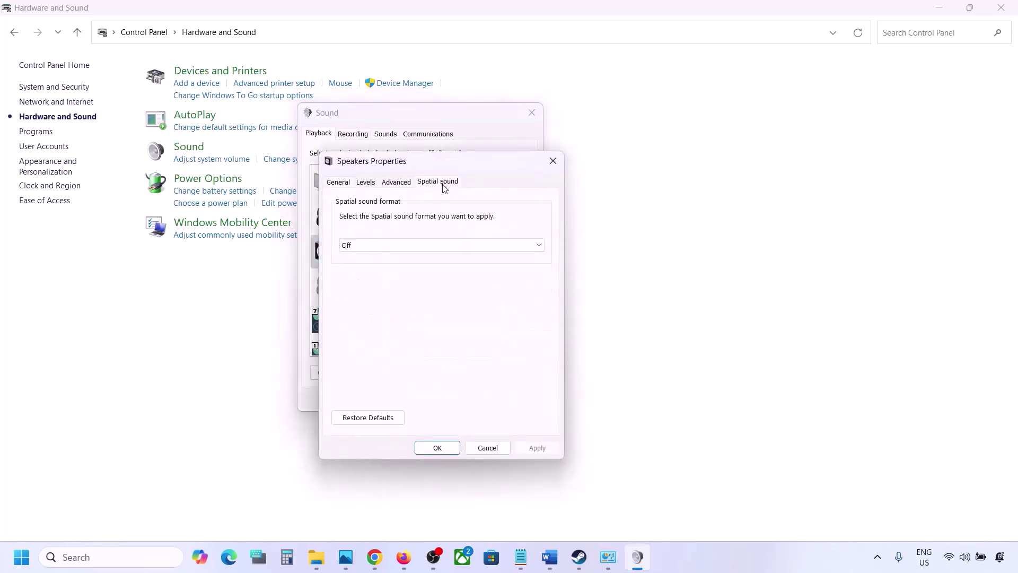
click(374, 245)
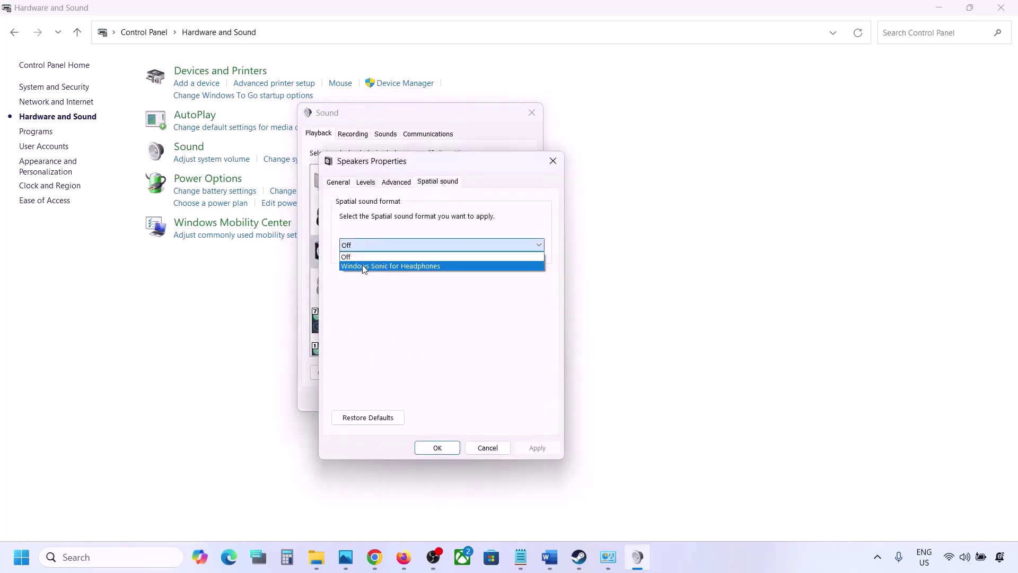
click(352, 258)
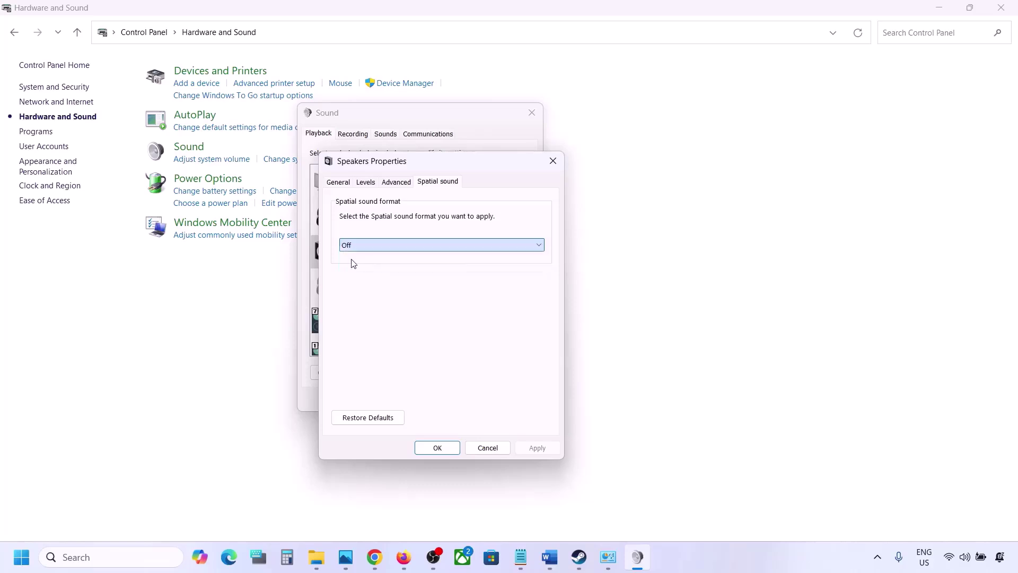
click(535, 448)
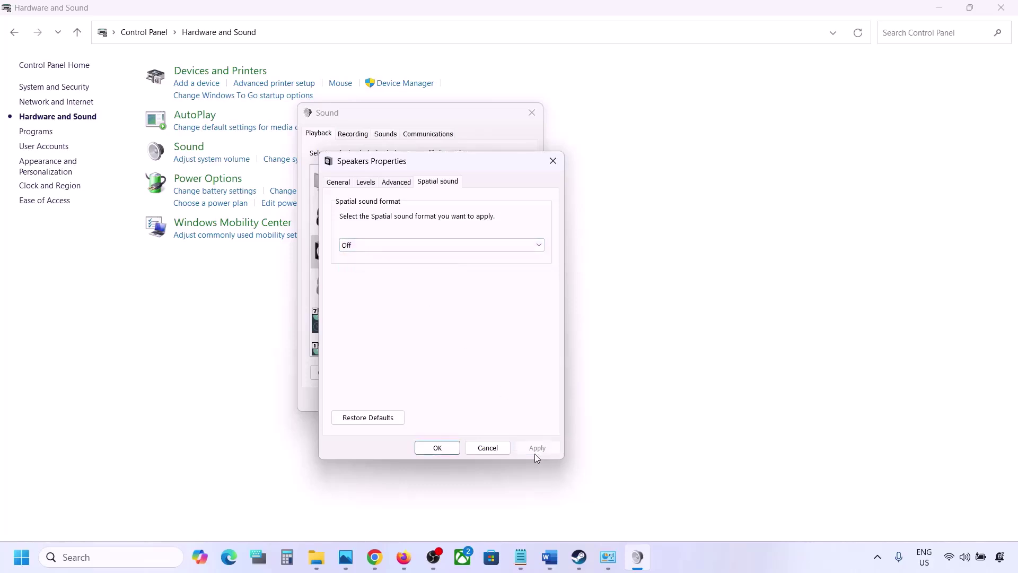
click(444, 447)
click(429, 399)
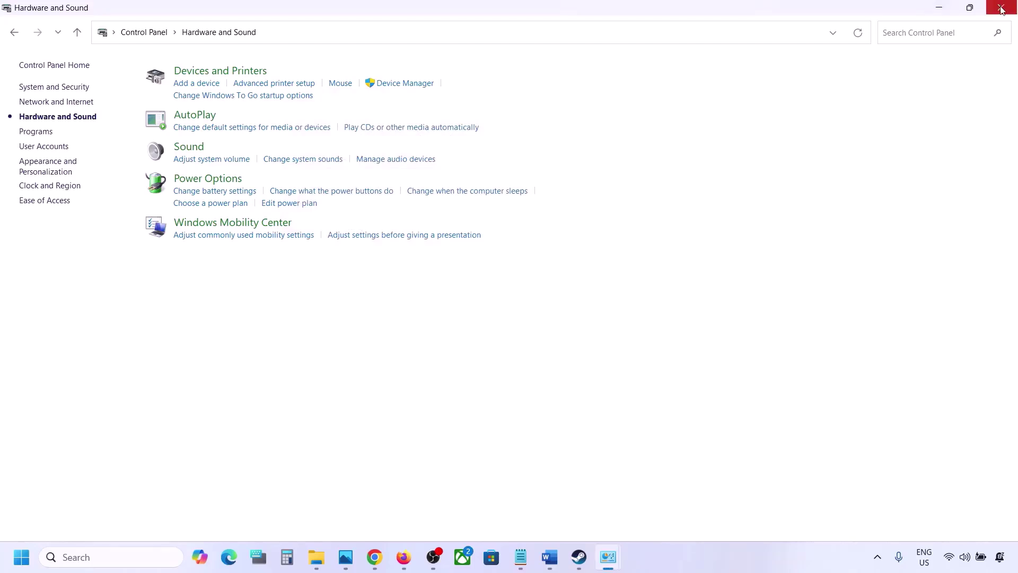
- Return to the Word document, maximize it, and highlight Step 7's instructions on disabling Oculus/voicemeeter audio devices
key(alt+Tab)
scroll(467, 354, down, 3)
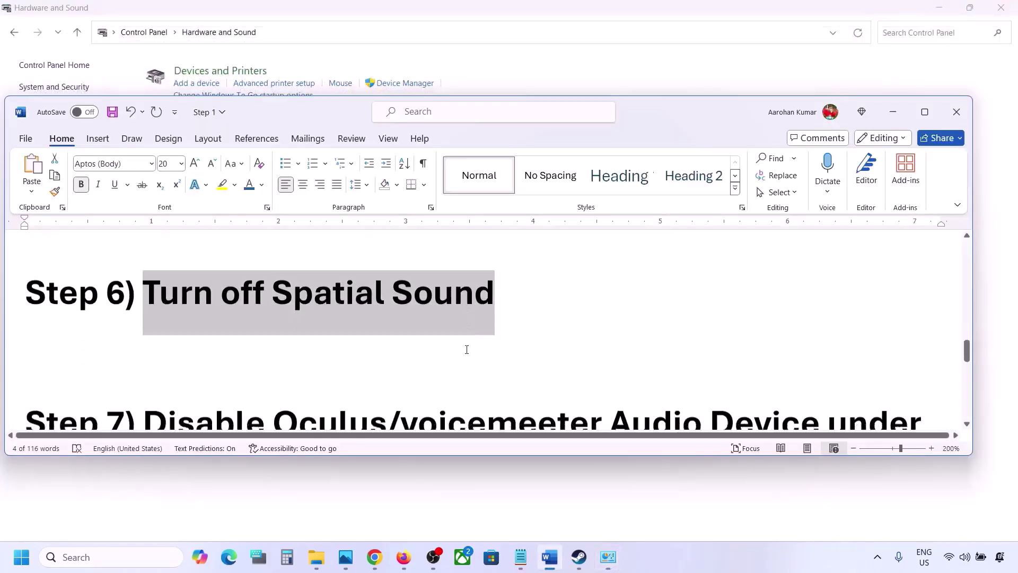
click(924, 116)
scroll(269, 342, up, 2)
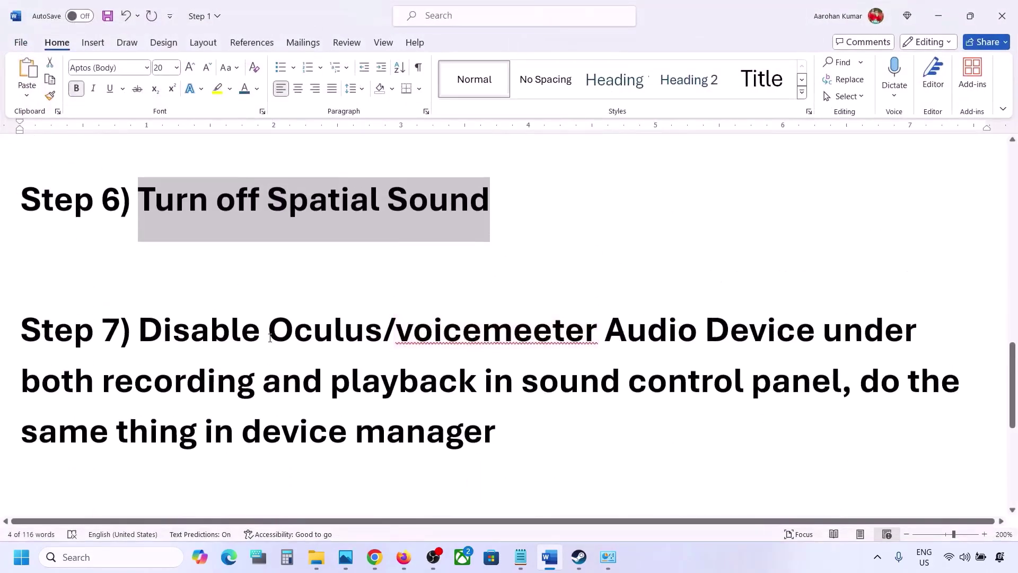
drag(270, 338, 505, 342)
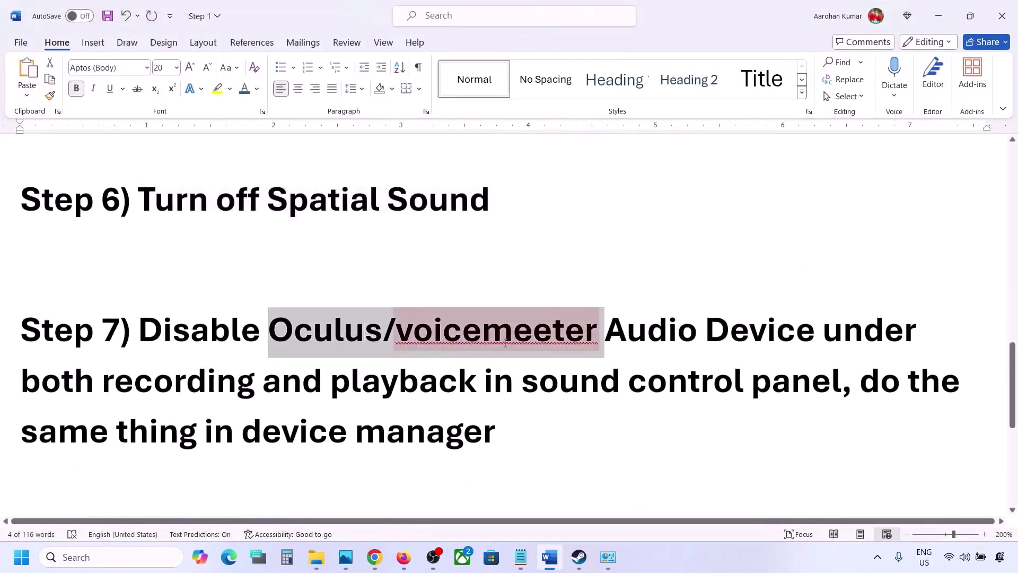
click(652, 338)
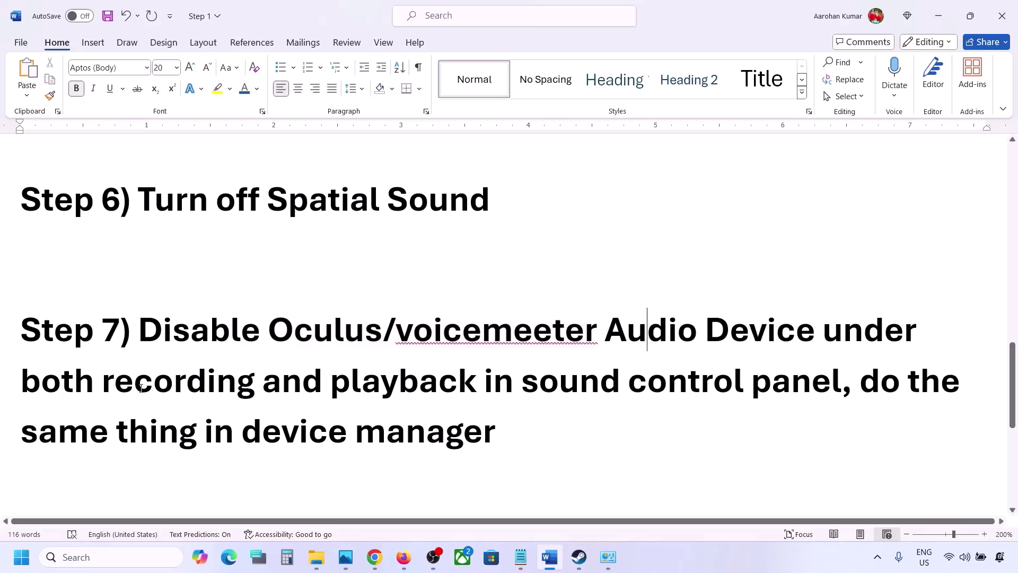
drag(162, 316, 748, 383)
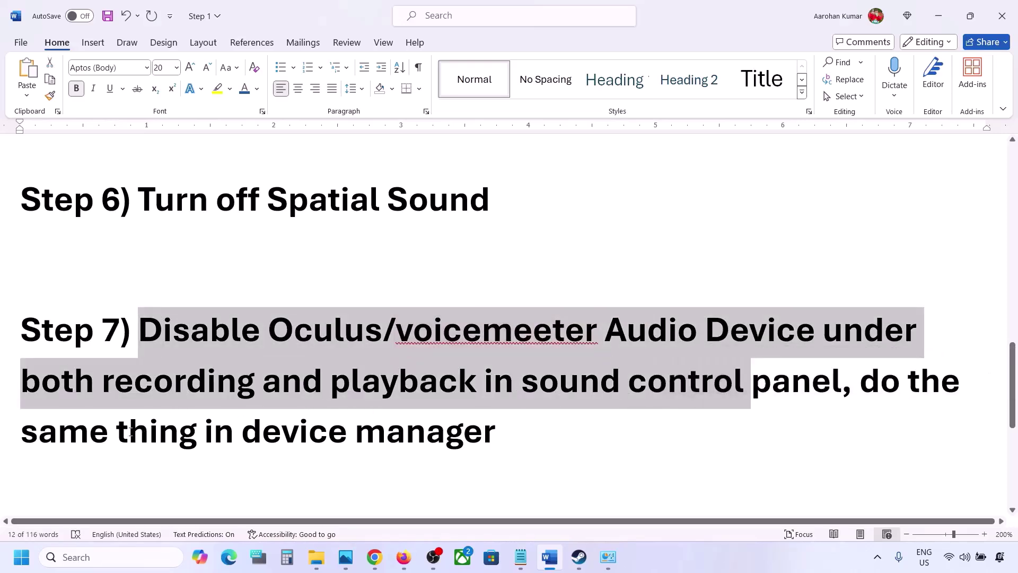
drag(130, 432, 496, 433)
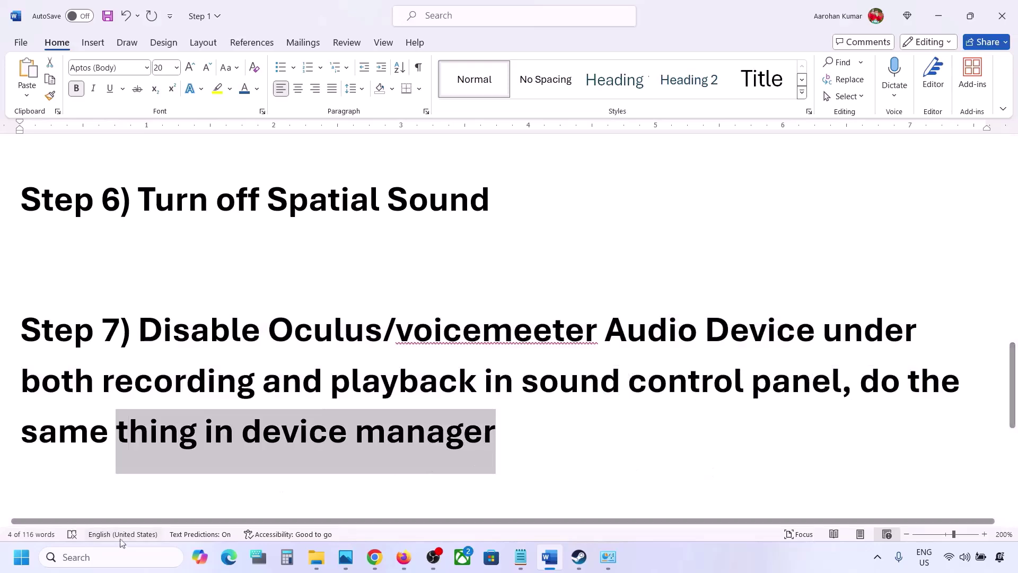
- Open Control Panel again and bring up the Sound dialog's playback device list from Hardware and Sound
click(105, 554)
text(trol)
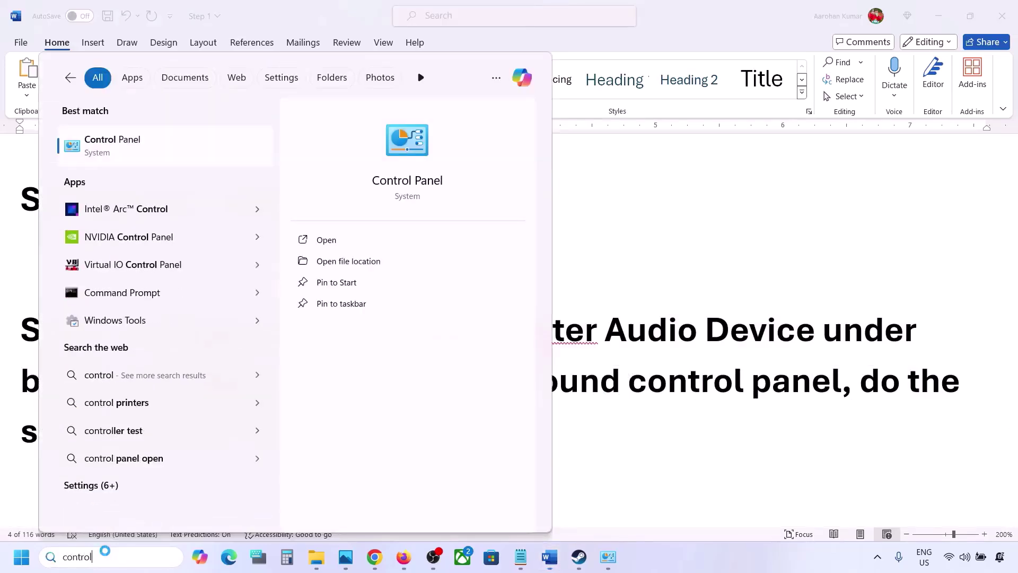
key(Return)
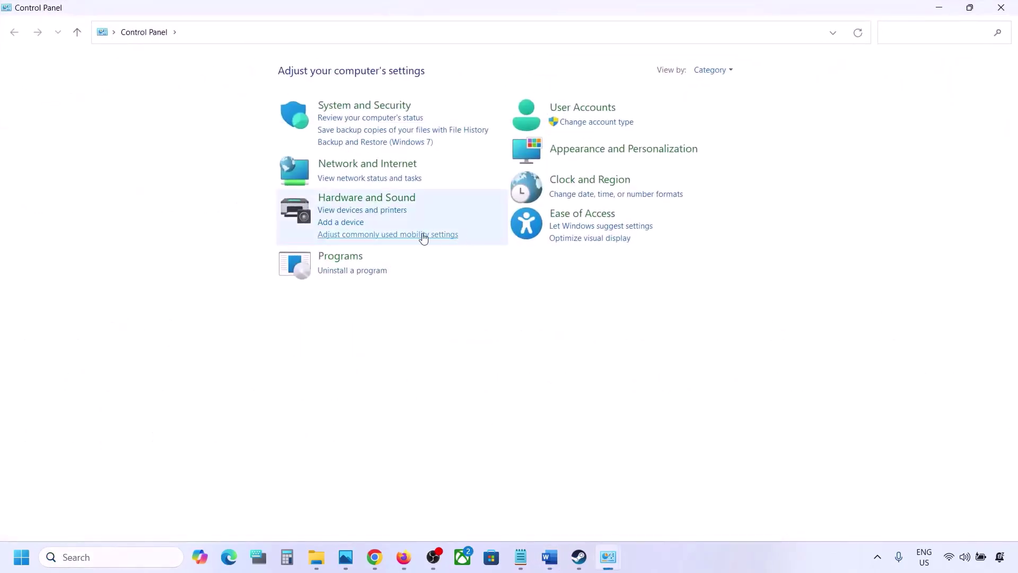
click(345, 199)
click(197, 152)
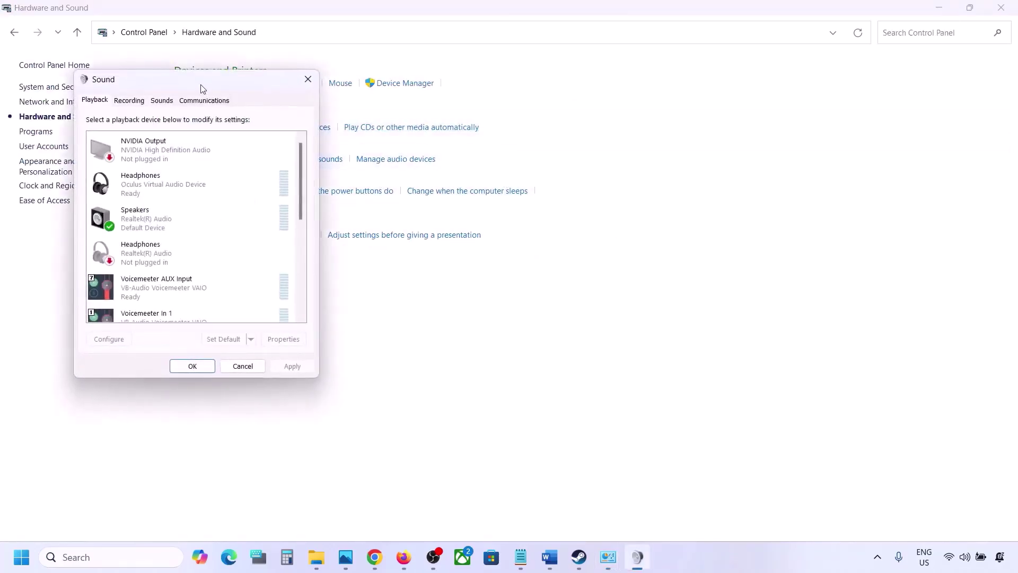
- Disable the Oculus Virtual Audio Device headphones among the playback devices in the Sound dialog
drag(202, 84, 595, 109)
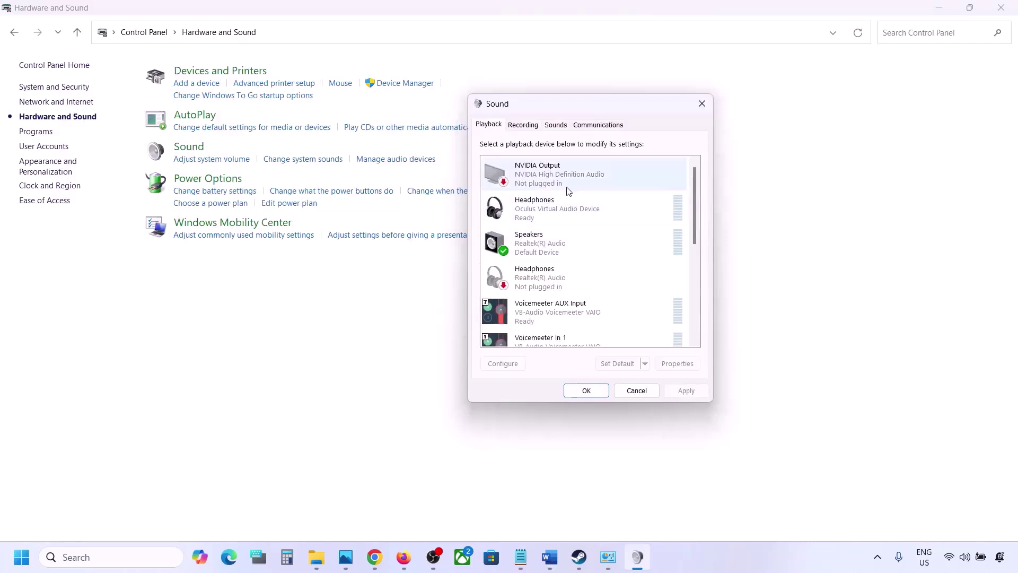
scroll(576, 259, down, 3)
scroll(576, 259, up, 3)
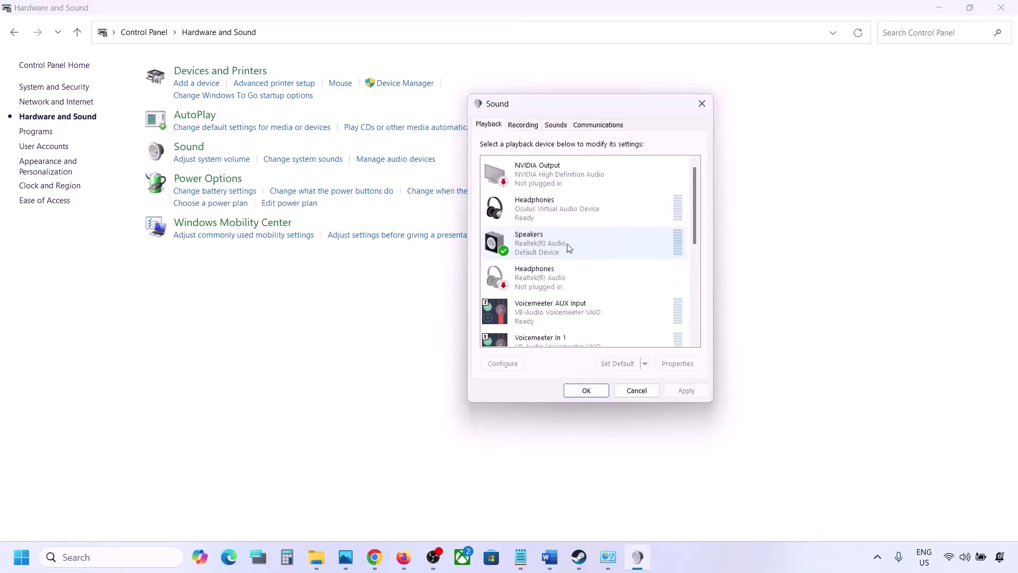
click(565, 244)
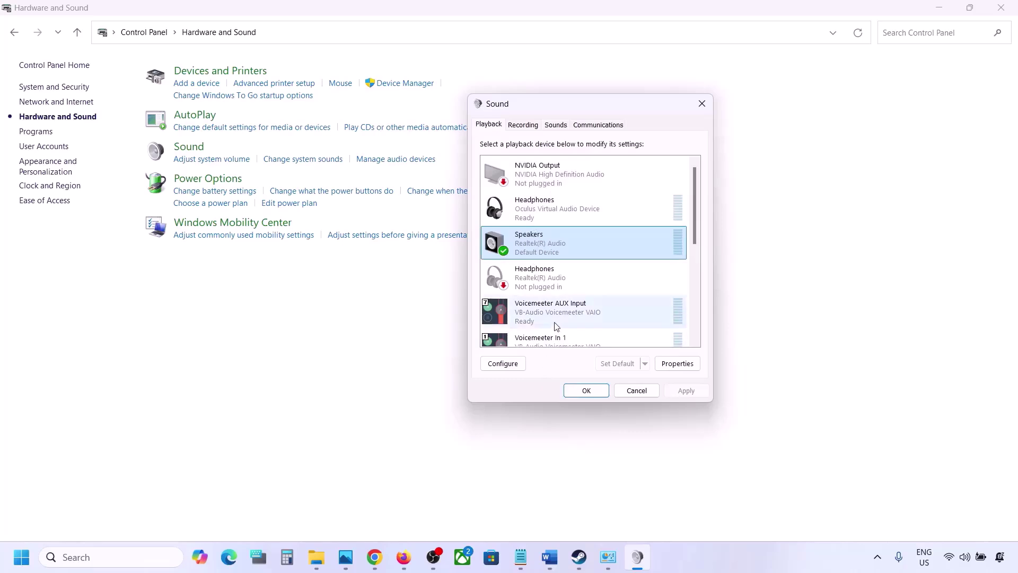
scroll(556, 327, down, 5)
scroll(583, 292, up, 4)
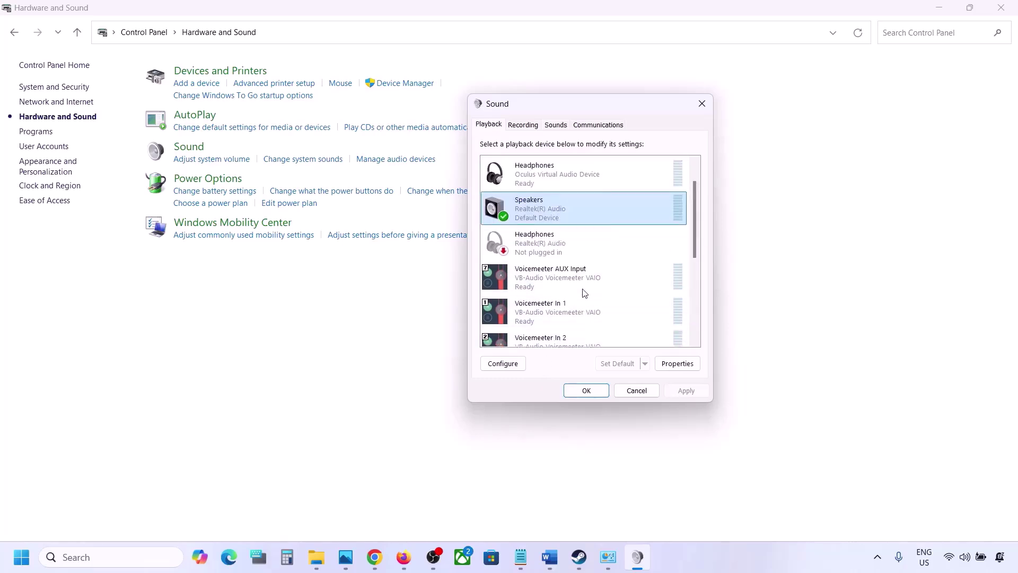
scroll(570, 253, up, 1)
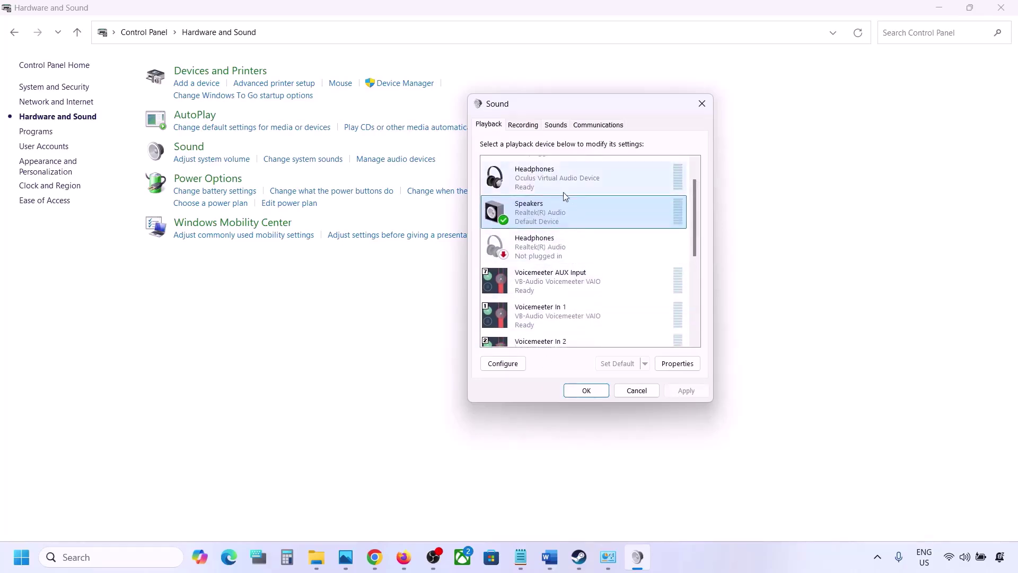
click(537, 186)
right_click(543, 180)
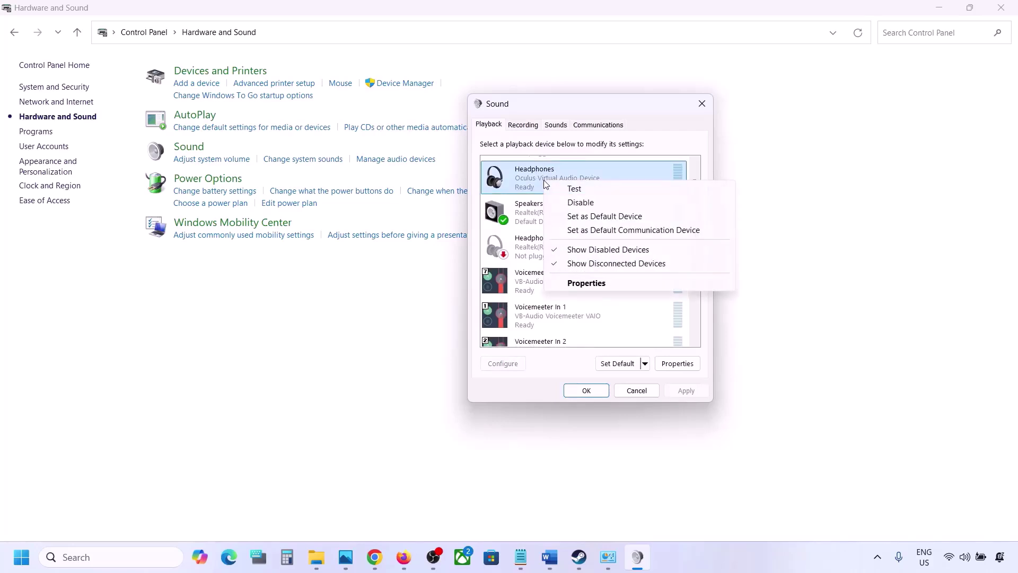
click(578, 199)
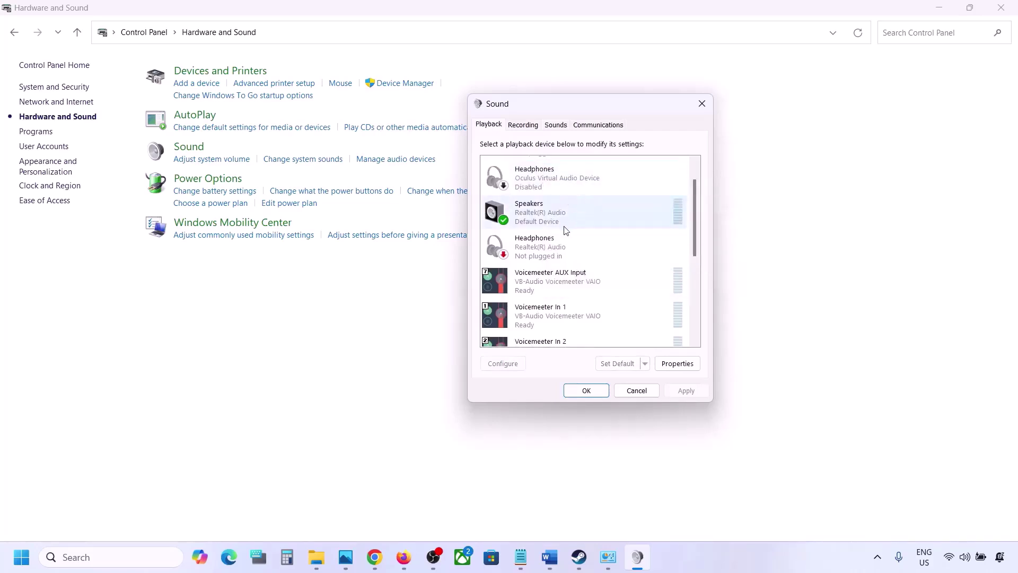
scroll(565, 229, down, 2)
scroll(564, 229, up, 3)
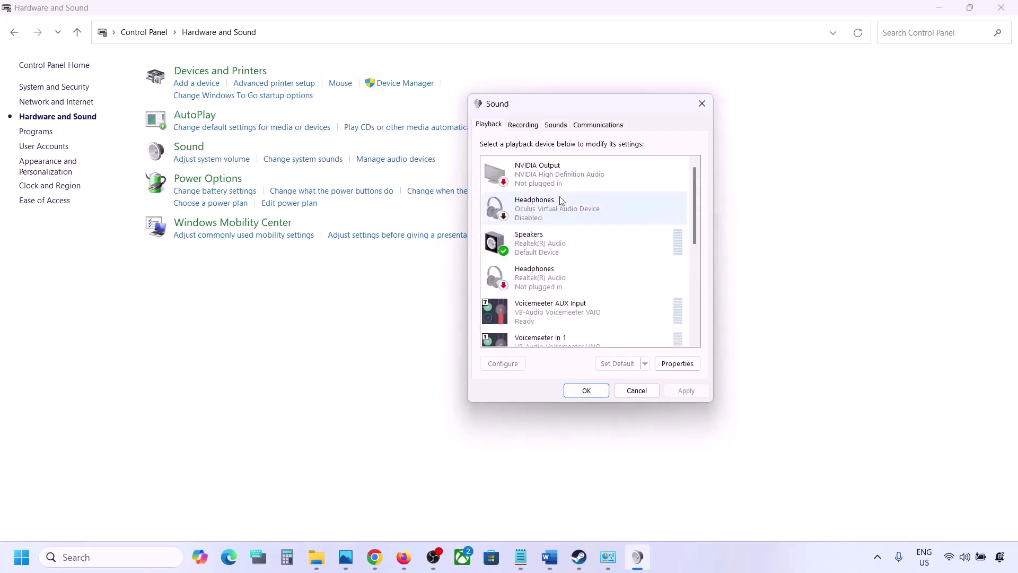
right_click(544, 201)
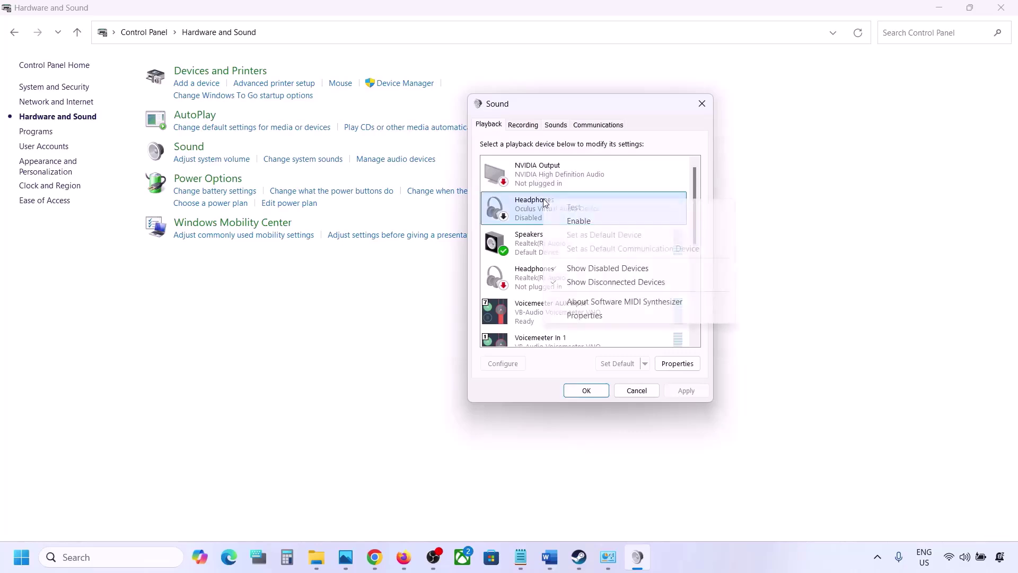
click(534, 220)
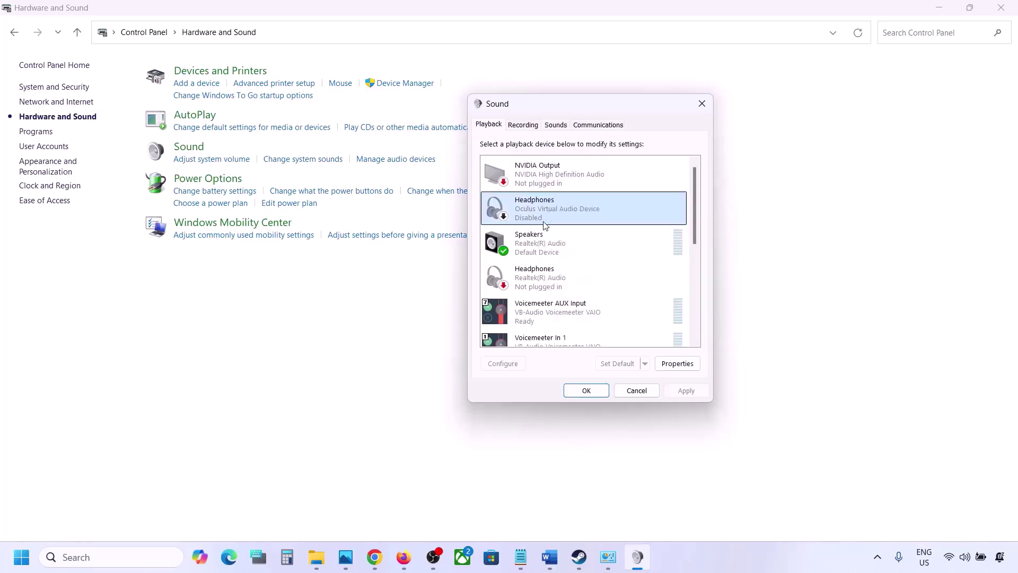
- Disable the Voicemeeter AUX Input and Voicemeeter In 1 playback devices
scroll(545, 228, down, 1)
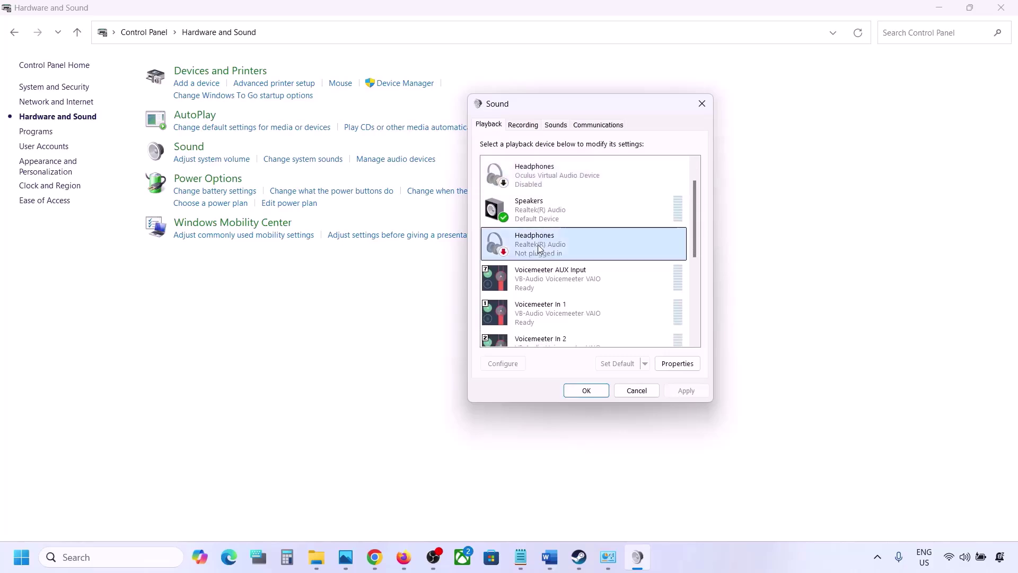
click(539, 247)
scroll(539, 247, down, 1)
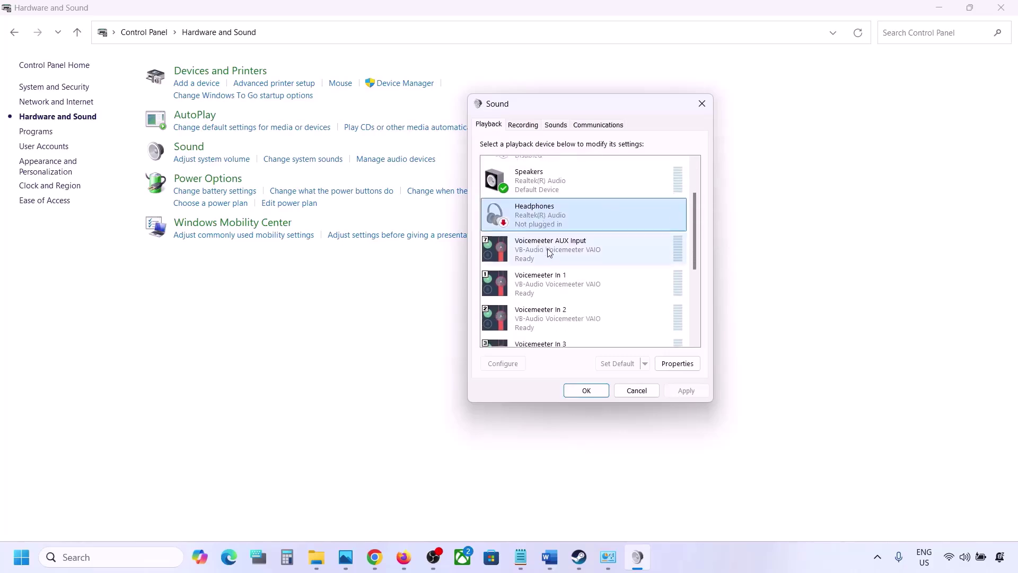
click(549, 254)
right_click(549, 253)
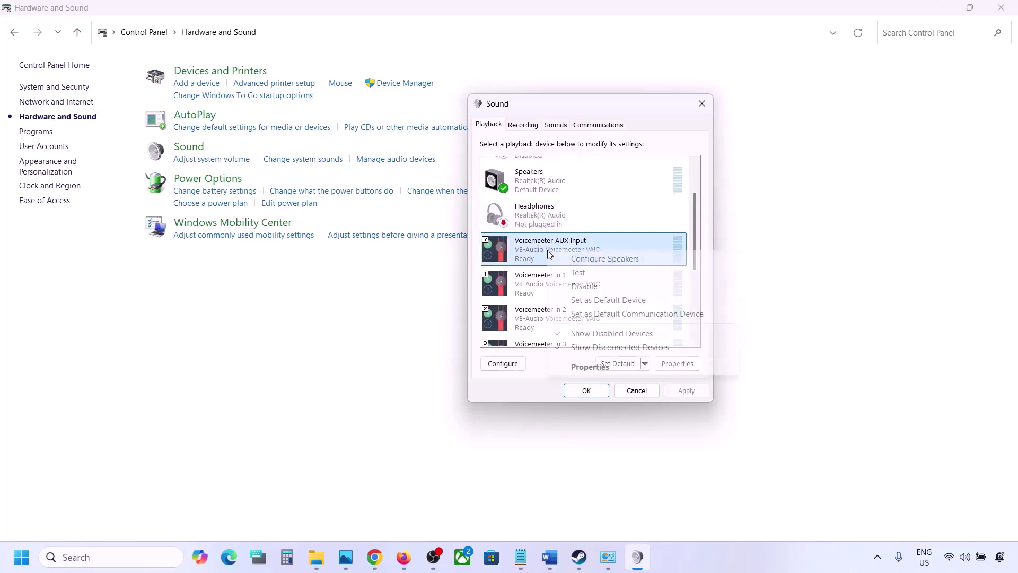
click(584, 286)
right_click(555, 290)
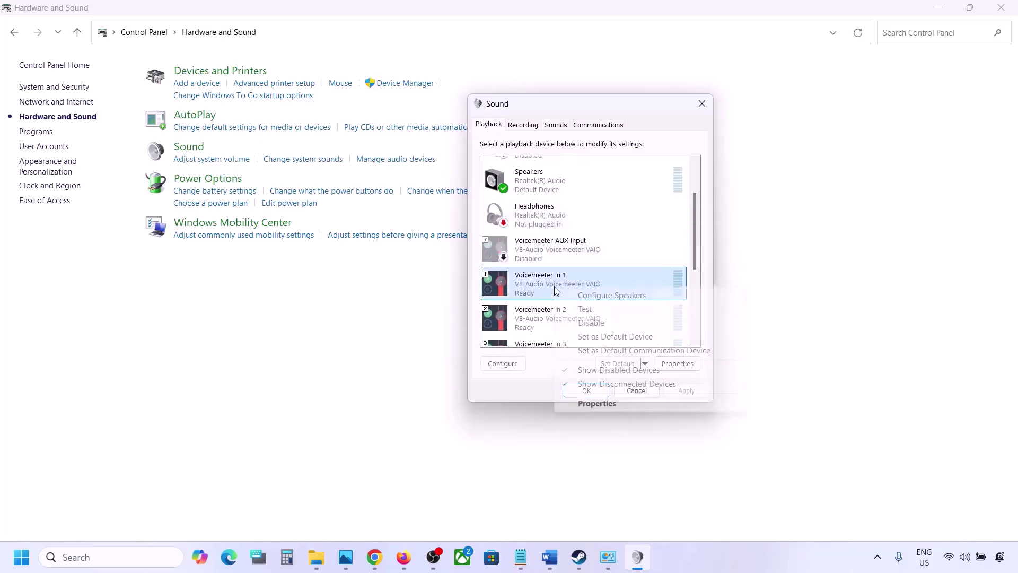
click(588, 323)
- Disable the Voicemeeter In 2 and Voicemeeter In 3 playback devices
scroll(582, 313, down, 1)
click(559, 290)
right_click(559, 291)
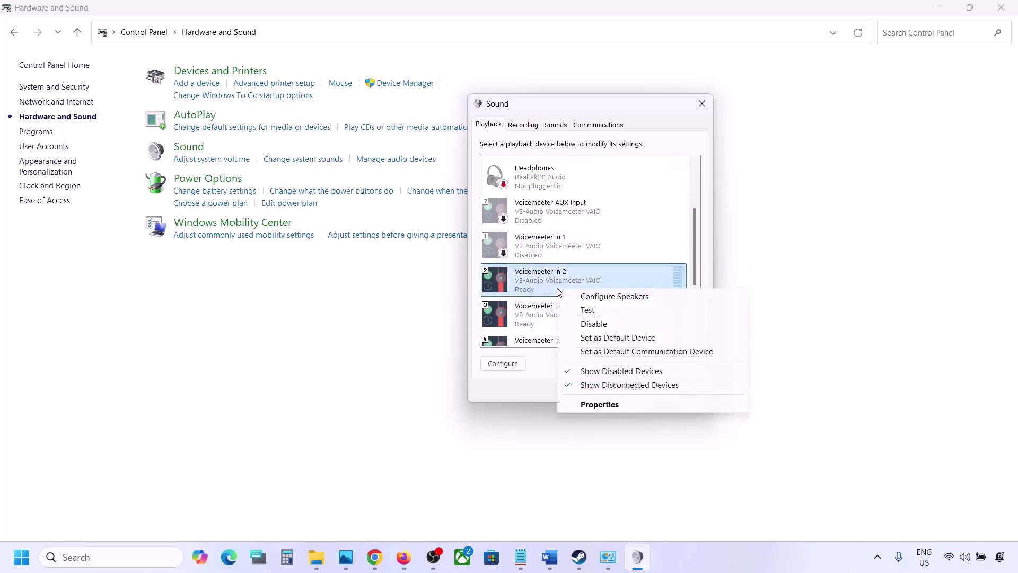
click(591, 325)
click(563, 323)
right_click(563, 323)
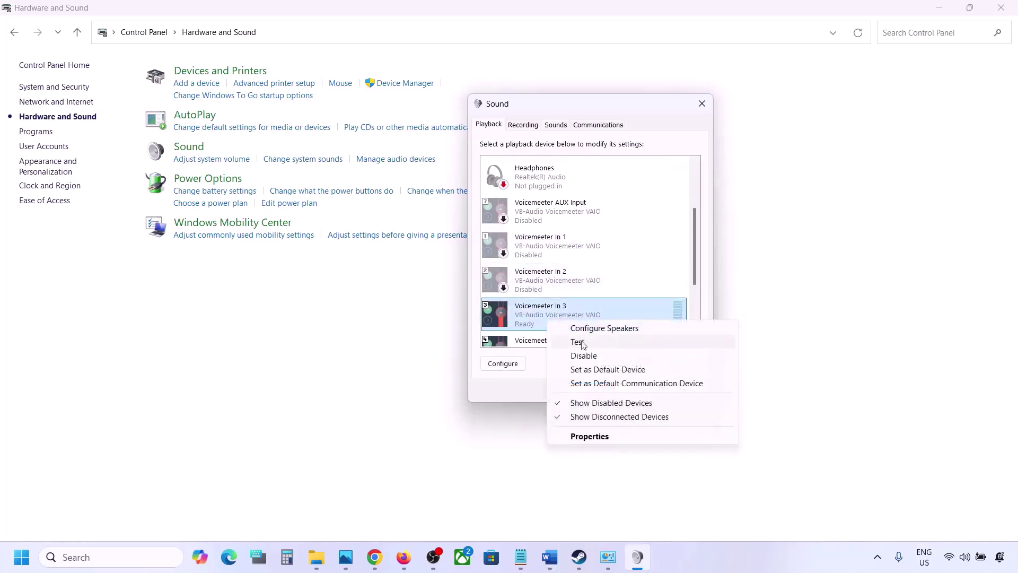
click(584, 354)
- Disable the Voicemeeter Input and Voicemeeter In 5 playback devices
scroll(570, 312, down, 4)
click(546, 296)
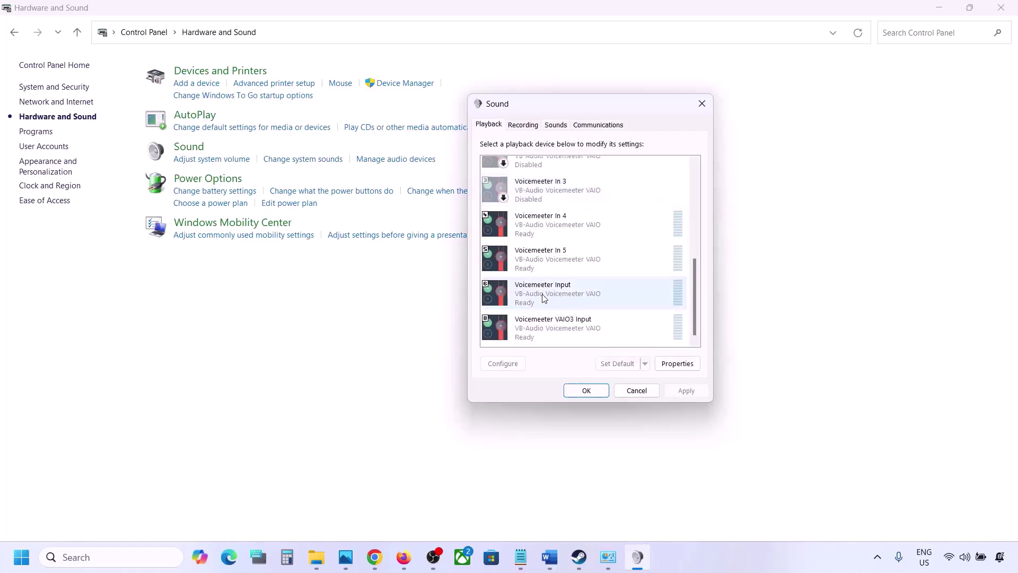
right_click(543, 294)
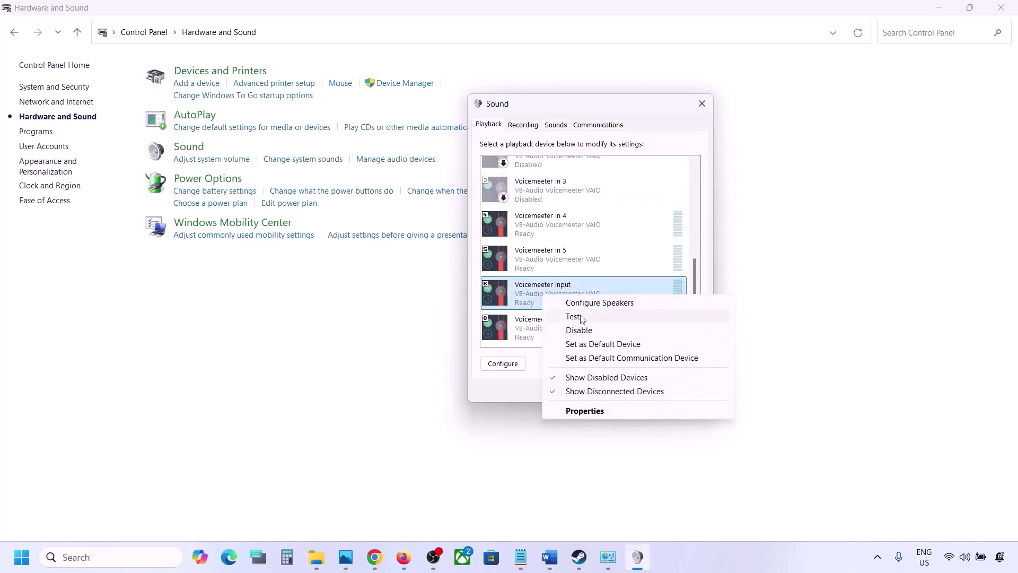
click(583, 330)
click(581, 334)
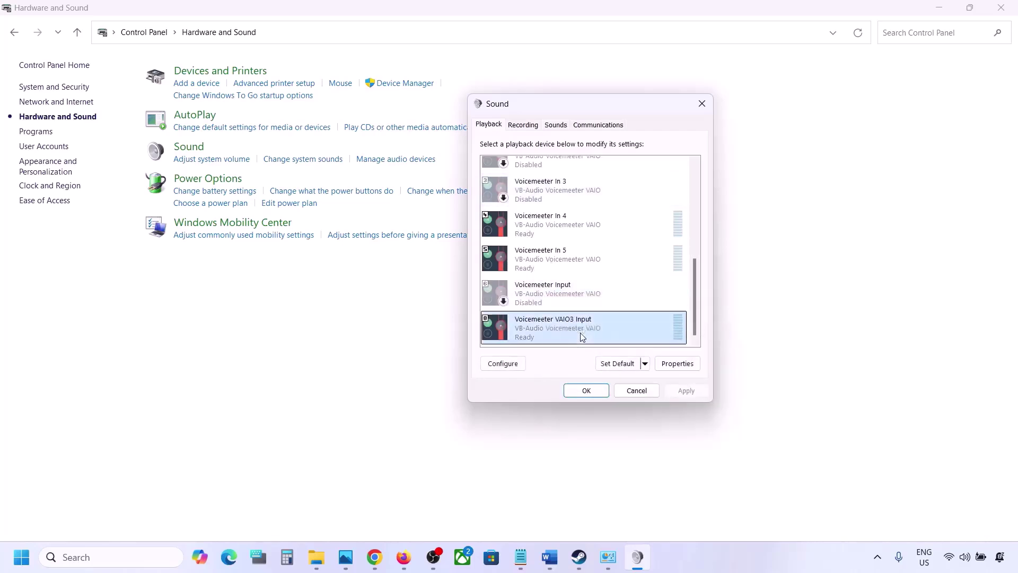
right_click(534, 265)
click(571, 300)
- Disable the Voicemeeter In 4 and Voicemeeter VAIO3 Input playback devices
click(542, 226)
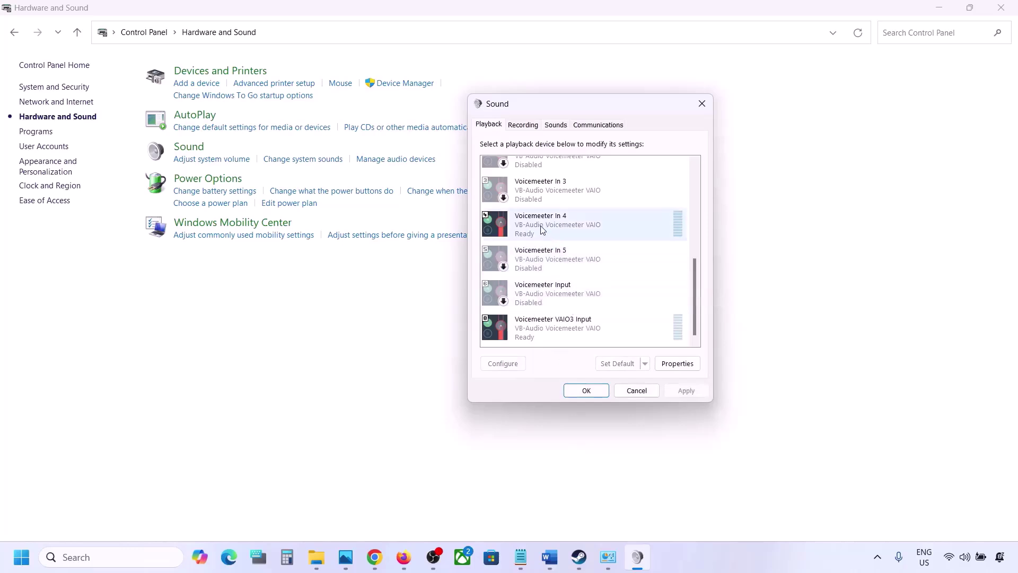
right_click(540, 225)
click(576, 260)
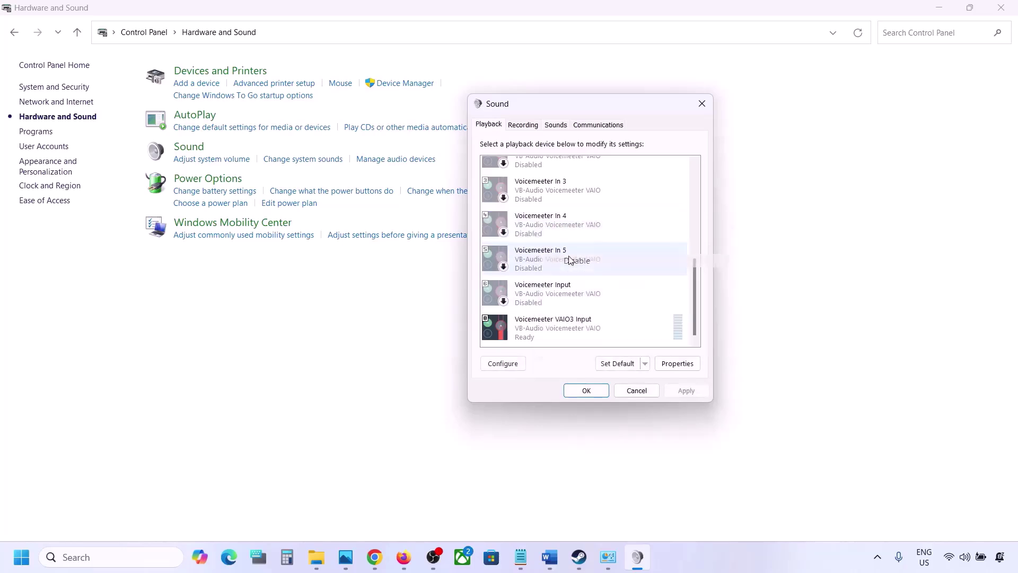
click(539, 324)
right_click(539, 325)
click(574, 357)
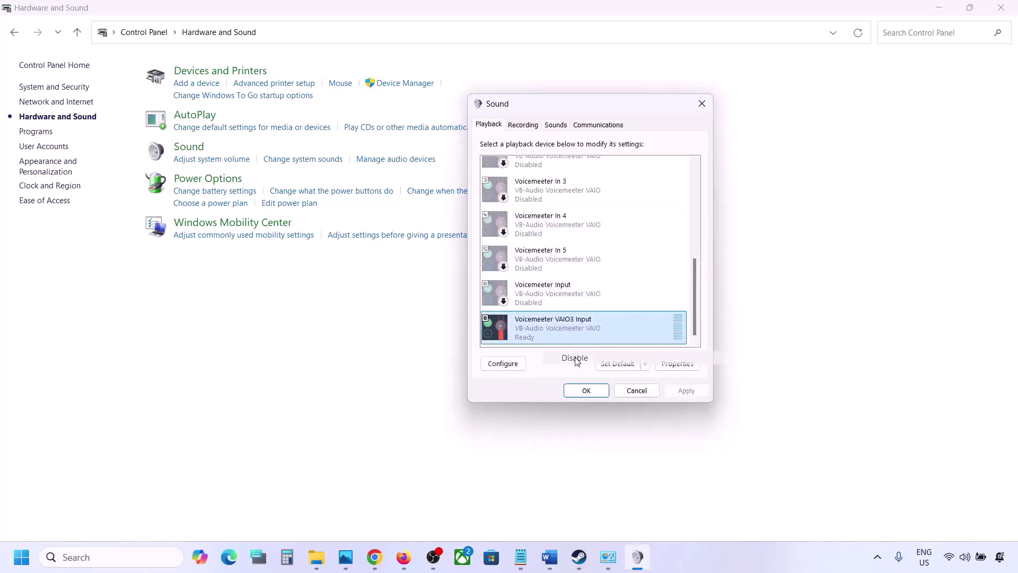
- Select the Realtek Speakers in the playback list and check whether they are the default device
scroll(542, 225, up, 10)
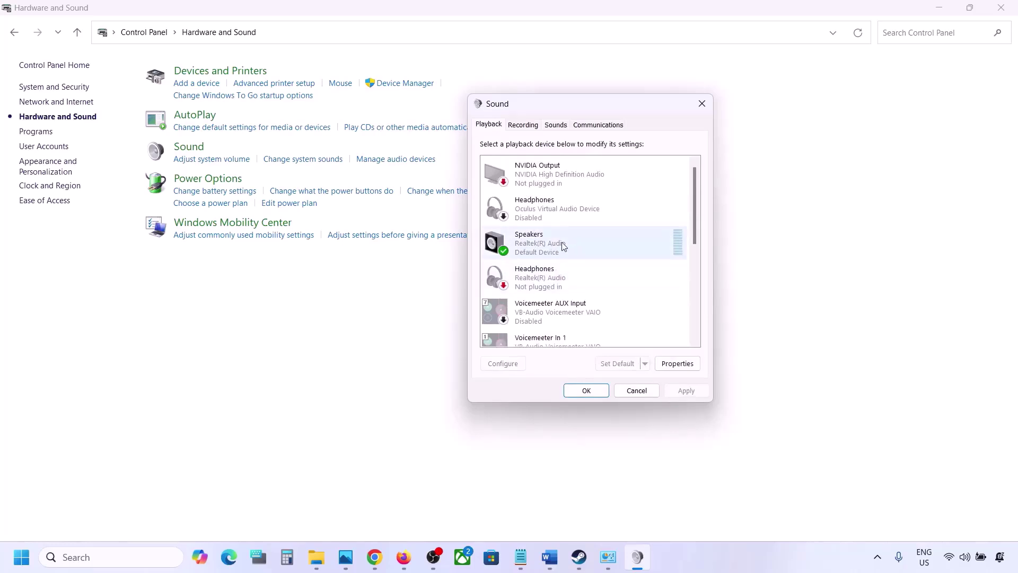
click(561, 243)
right_click(562, 244)
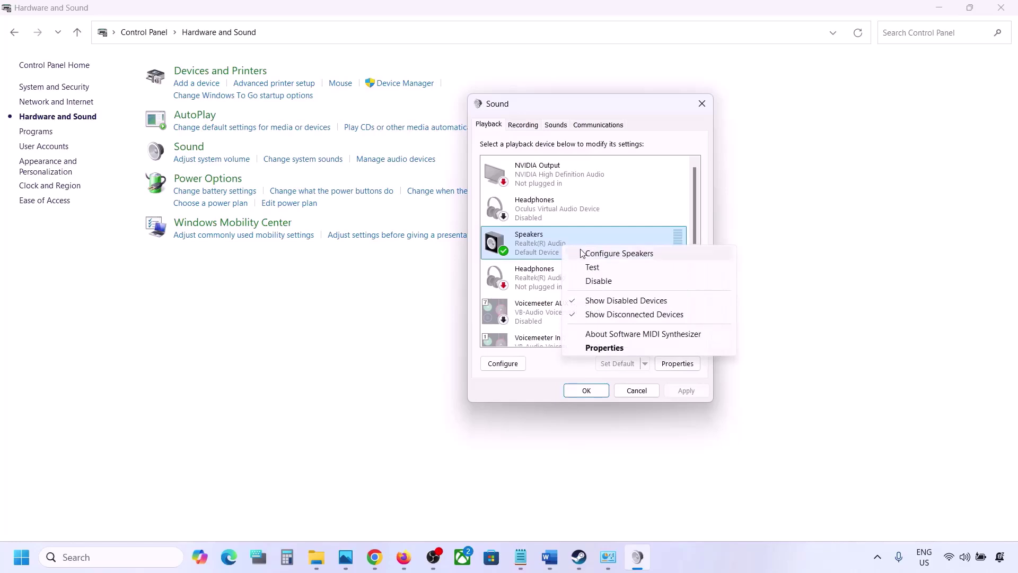
click(536, 254)
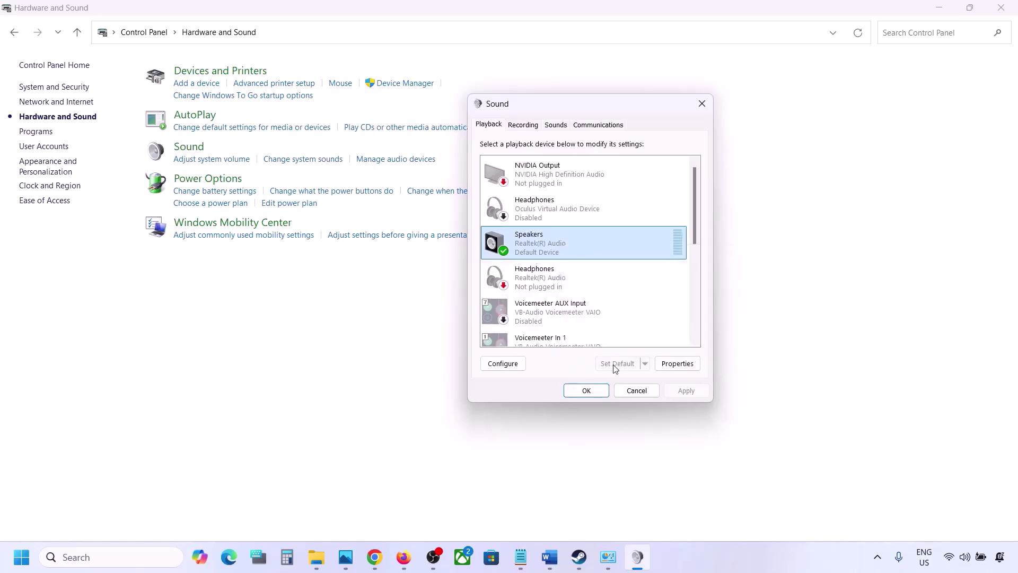
- Examine the recording devices for Oculus and Voicemeeter entries, comparing them with the playback devices
click(527, 125)
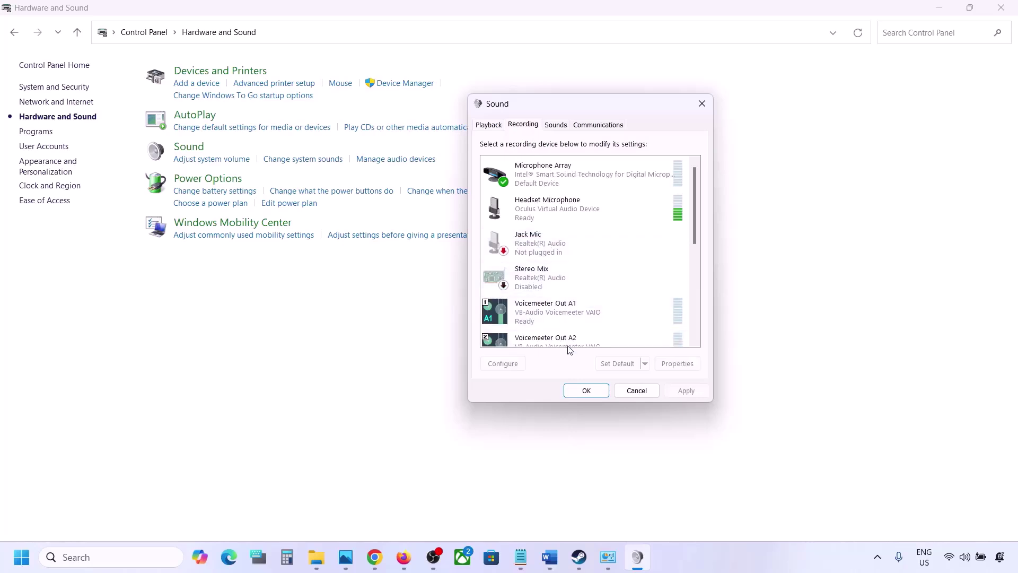
scroll(563, 272, down, 3)
scroll(564, 271, up, 2)
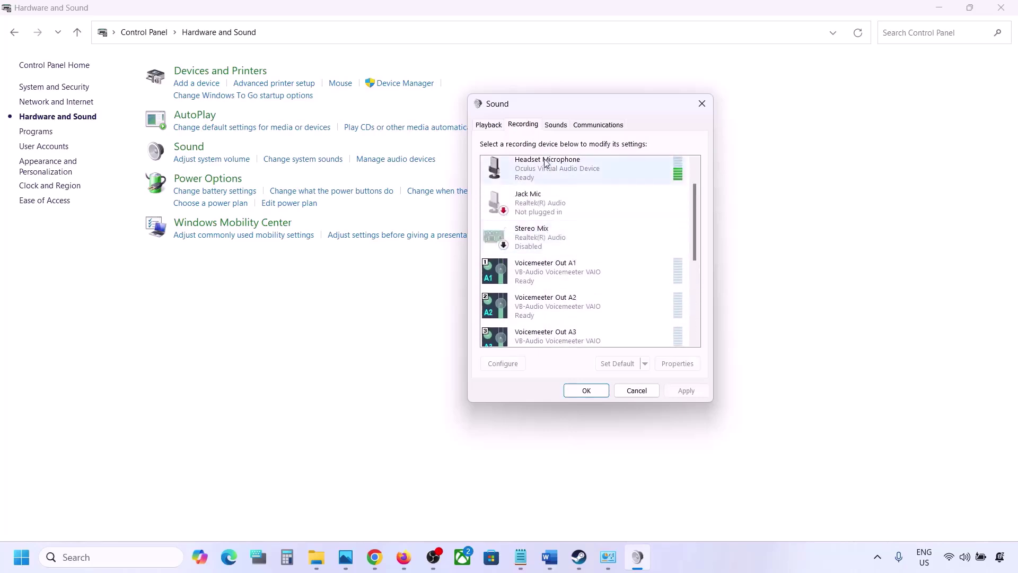
key(ctrl+shift+Tab)
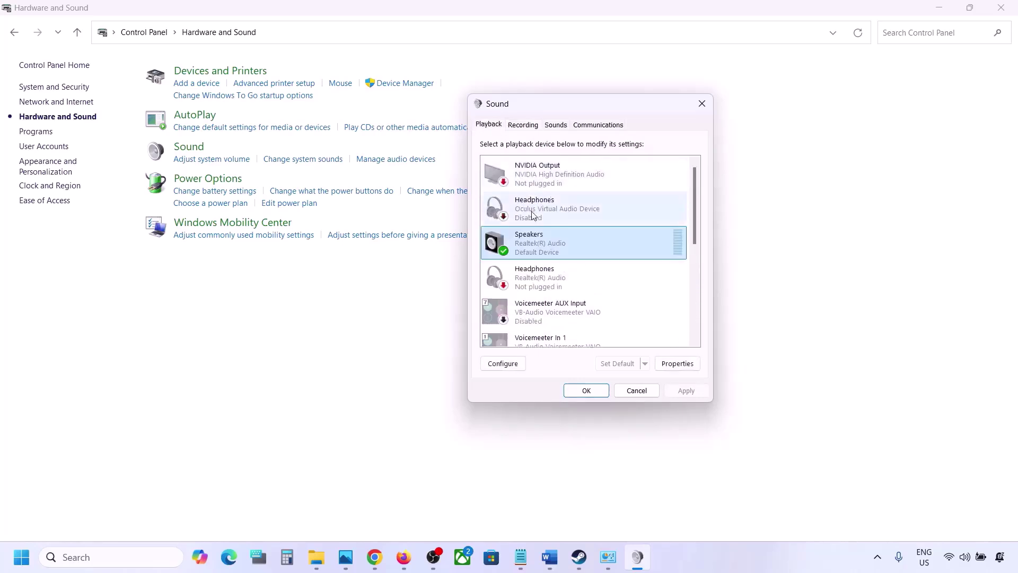
click(524, 127)
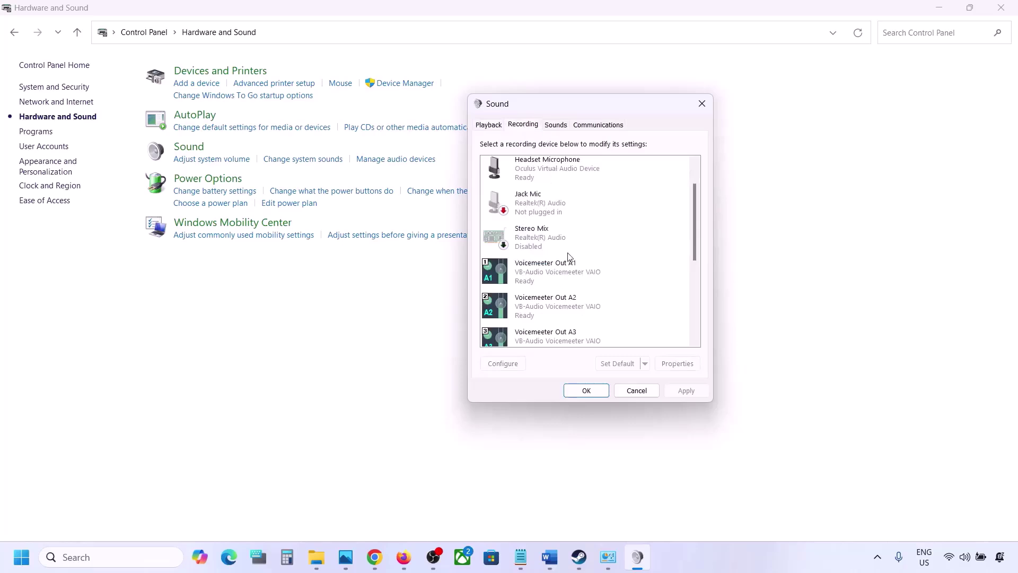
scroll(569, 258, up, 1)
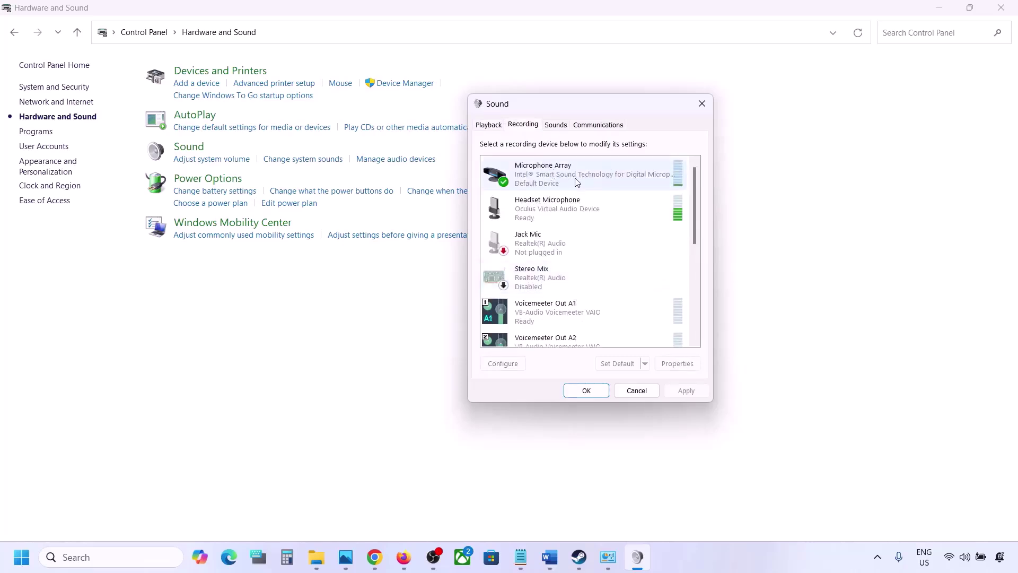
click(487, 126)
click(523, 126)
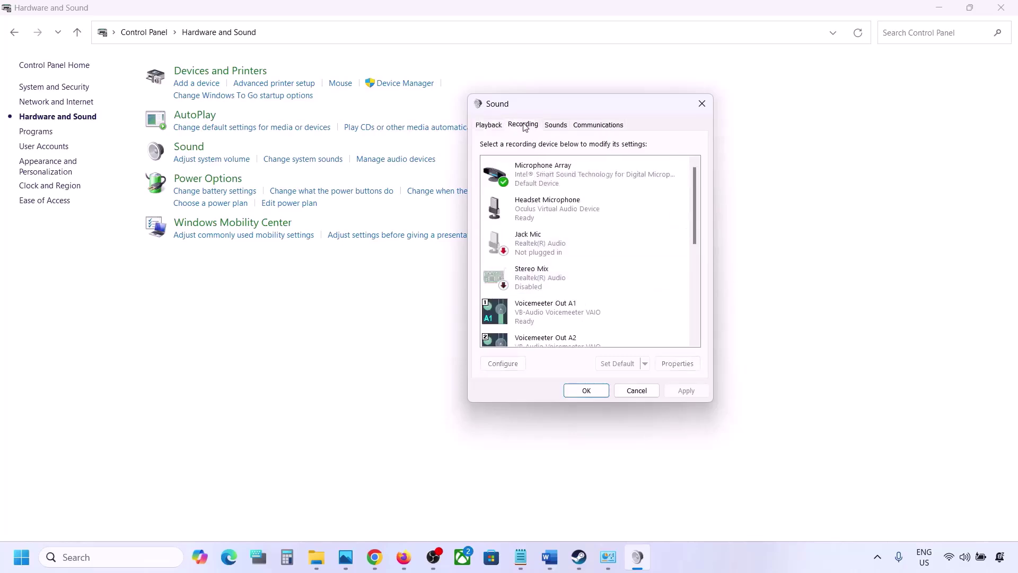
- Disable the Oculus Virtual Audio Device headset microphone among the recording devices and close the Sound dialog
click(539, 215)
right_click(537, 213)
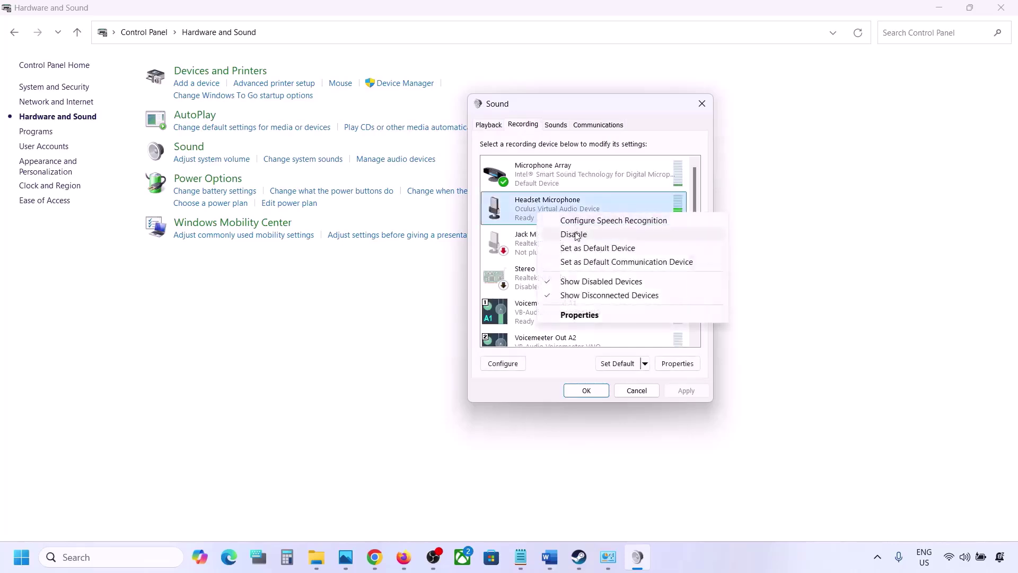
click(576, 235)
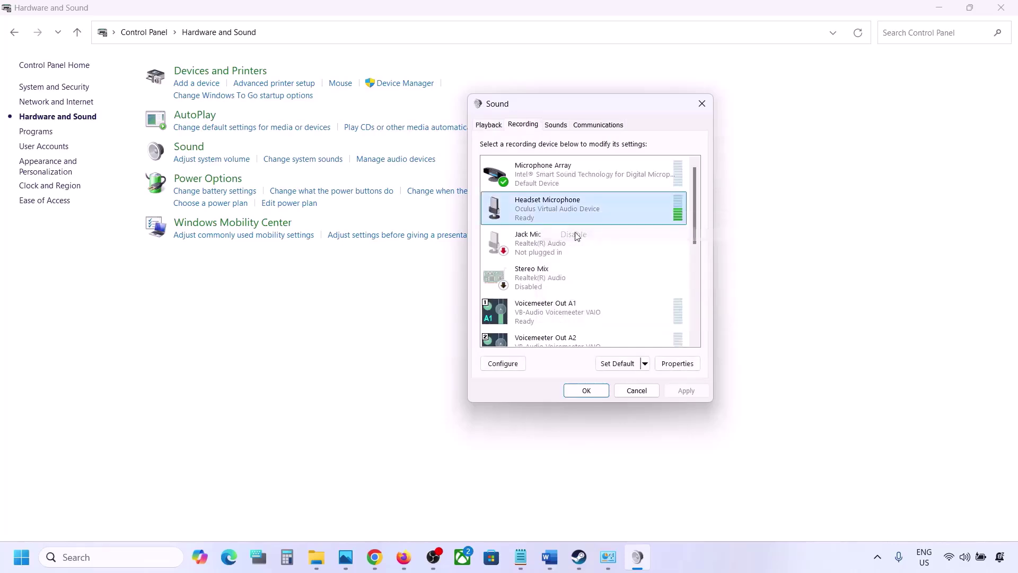
click(486, 127)
click(702, 104)
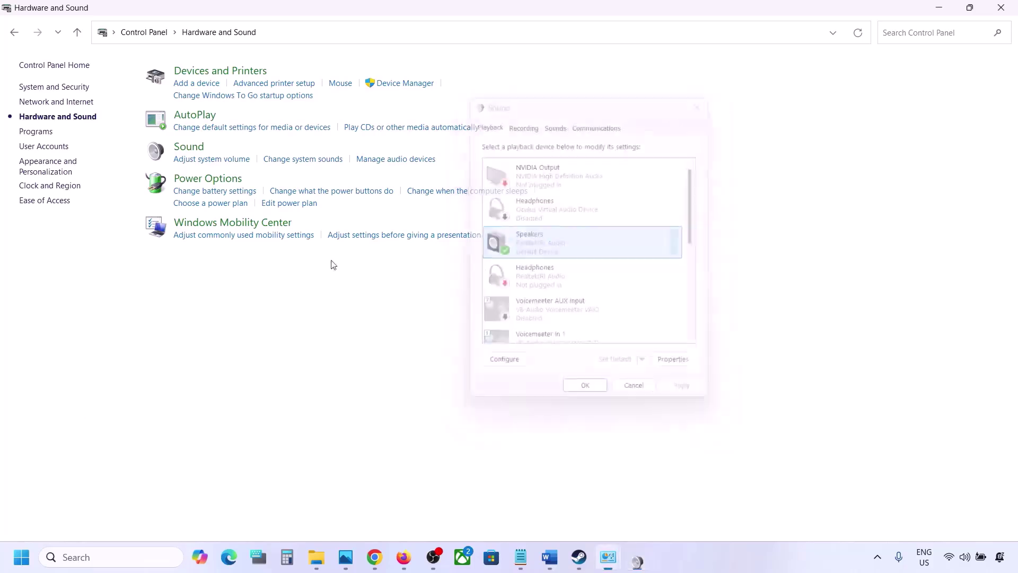
- Open Device Manager and expand the Sound, video and game controllers category to reach the audio devices
right_click(21, 567)
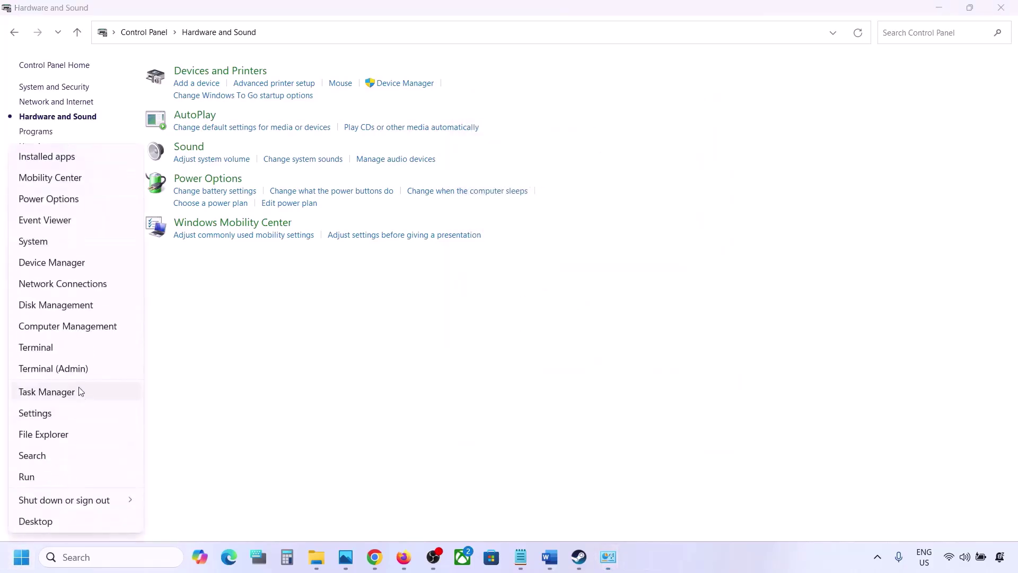
click(55, 263)
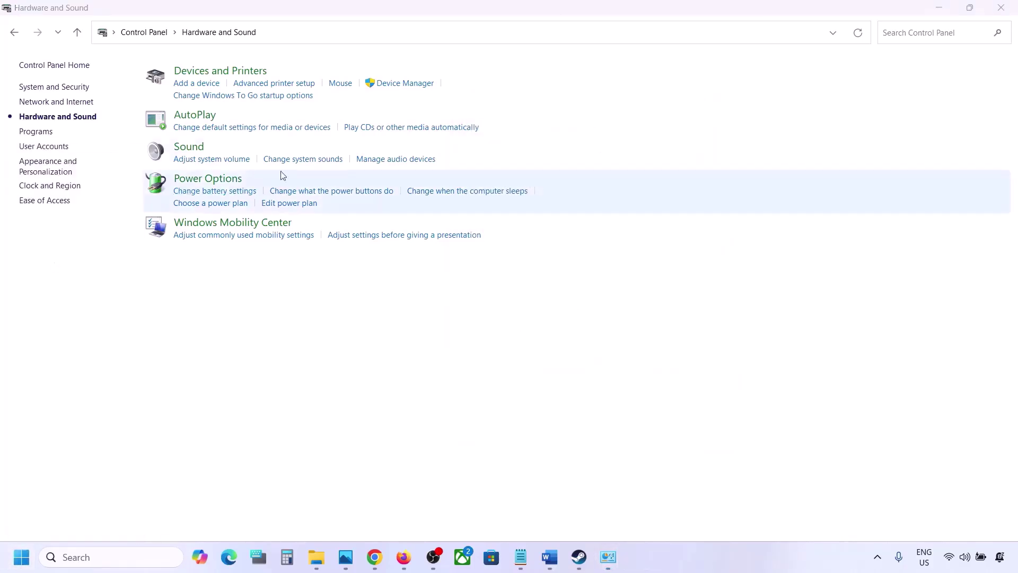
scroll(144, 254, down, 1)
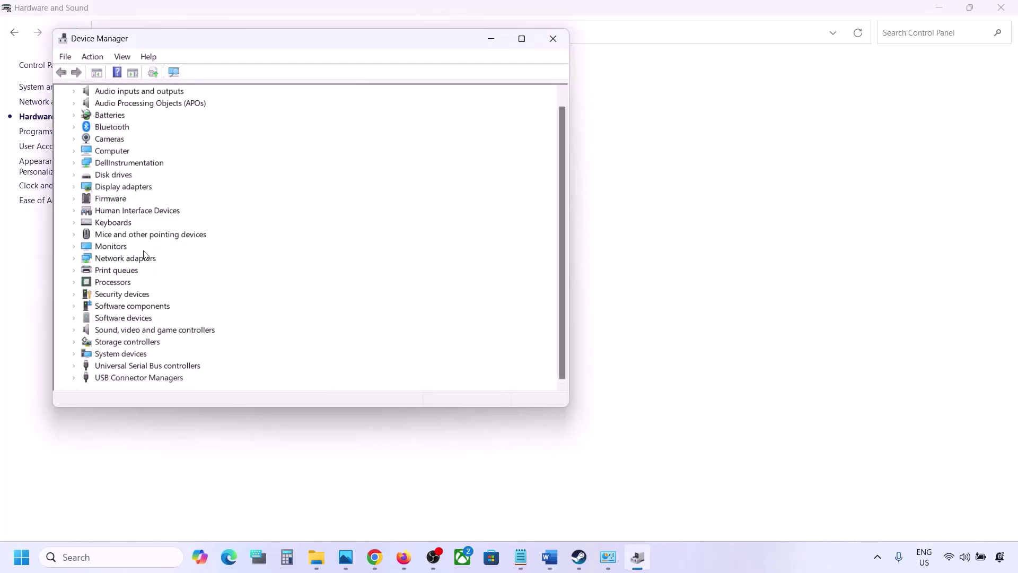
click(73, 330)
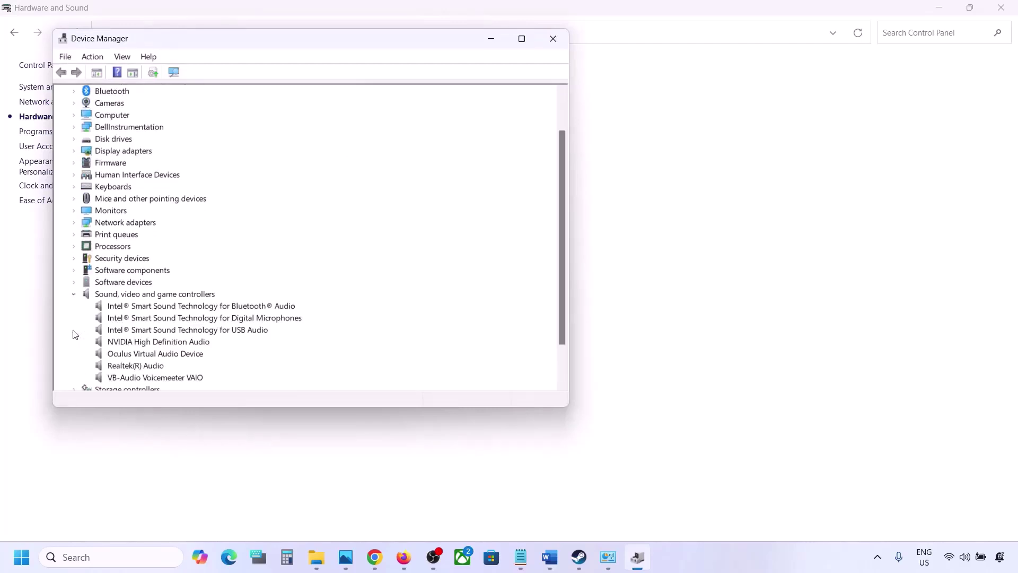
click(141, 319)
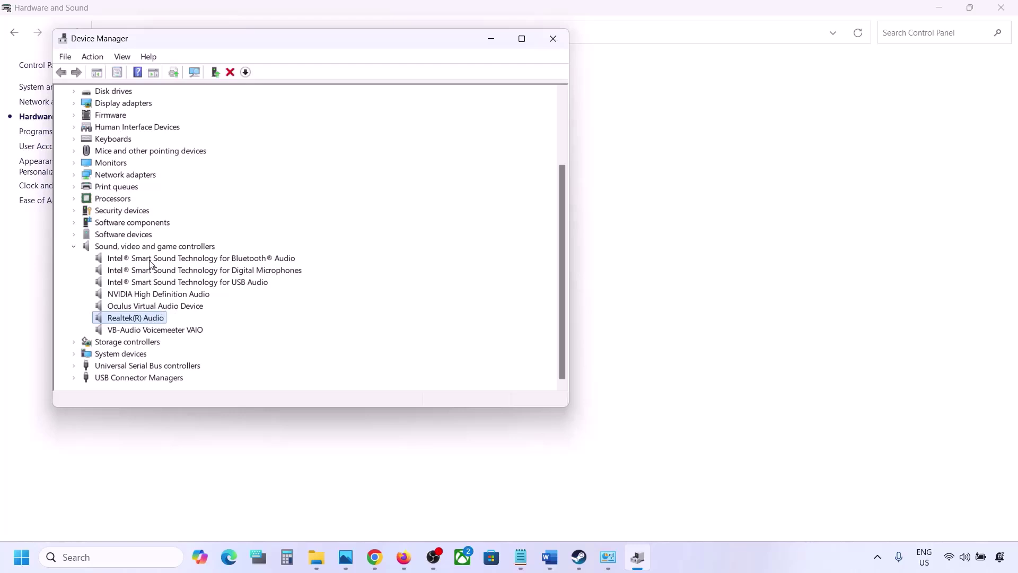
- Disable the VB-Audio Voicemeeter VAIO and Oculus Virtual Audio Device entries under Sound, video and game controllers
click(138, 331)
right_click(137, 333)
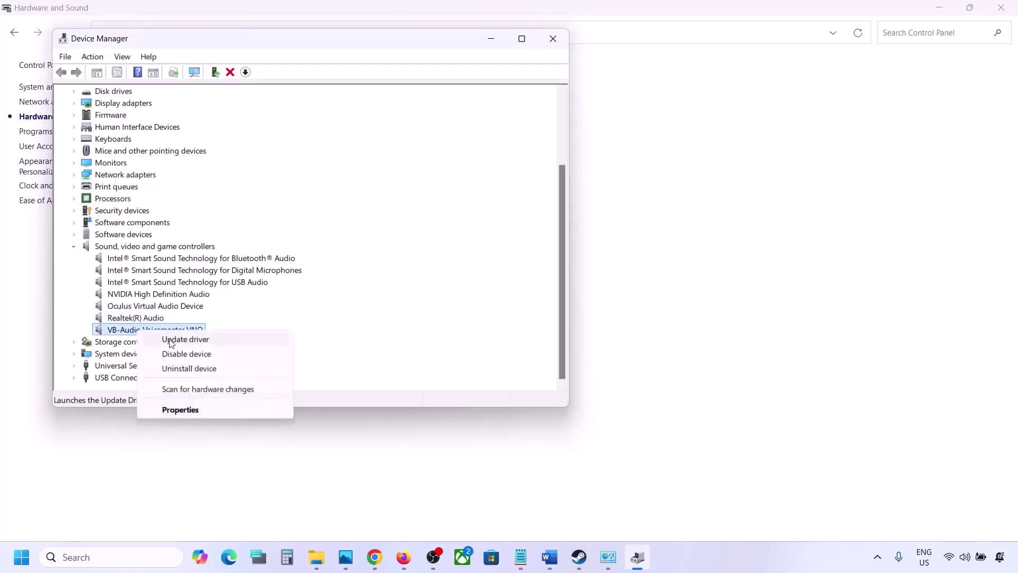
click(169, 353)
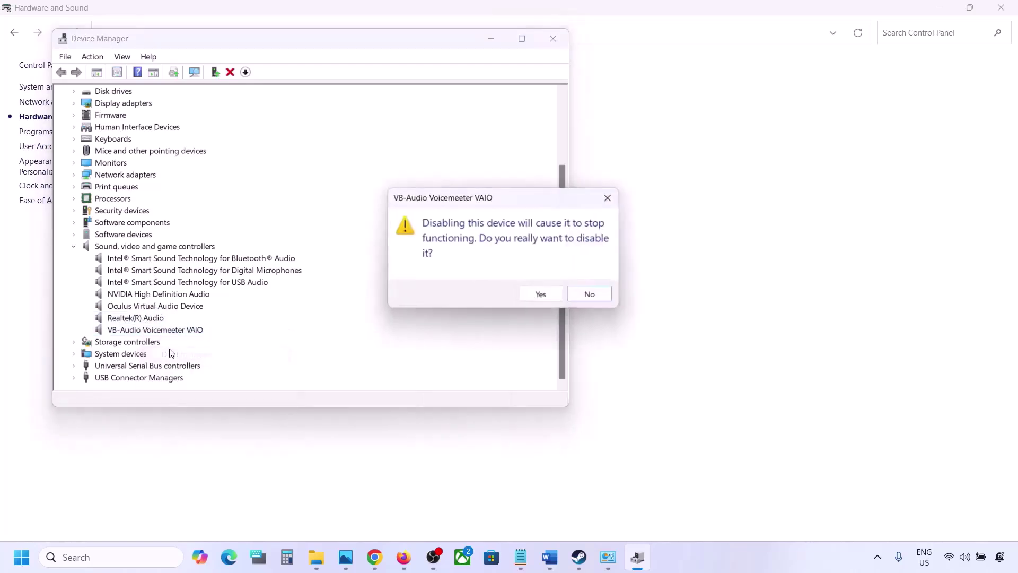
click(532, 296)
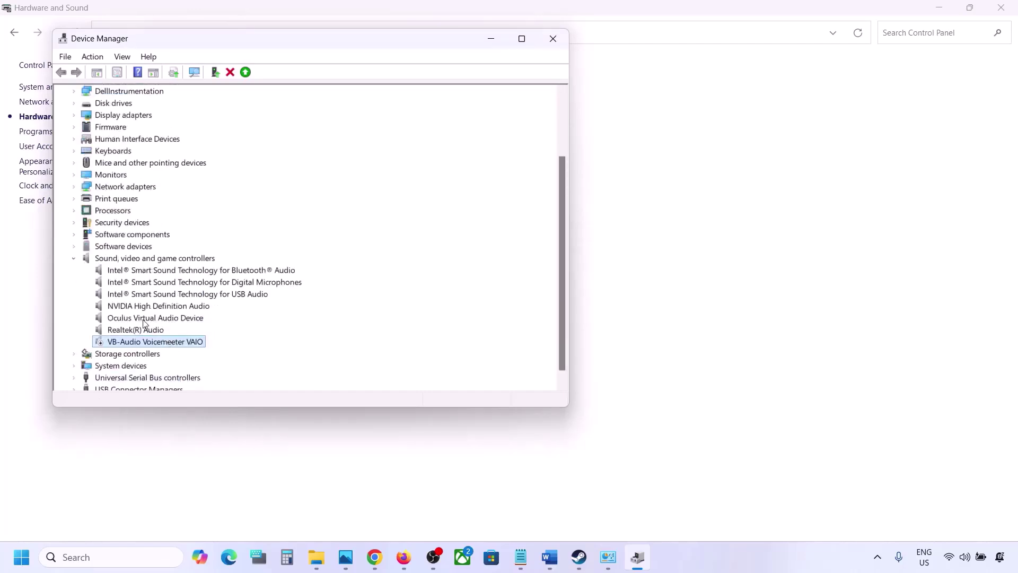
right_click(146, 320)
click(191, 343)
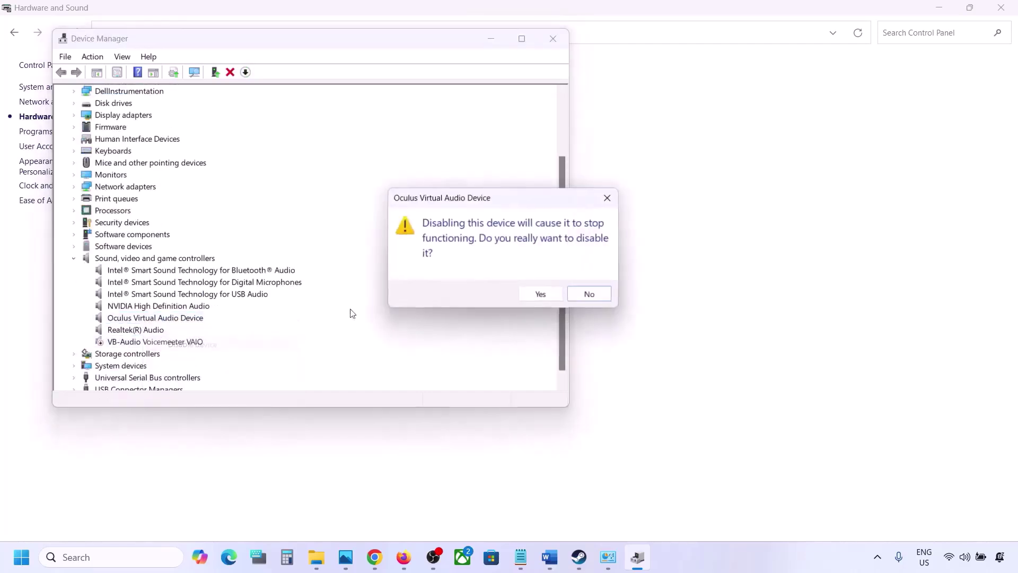
click(538, 295)
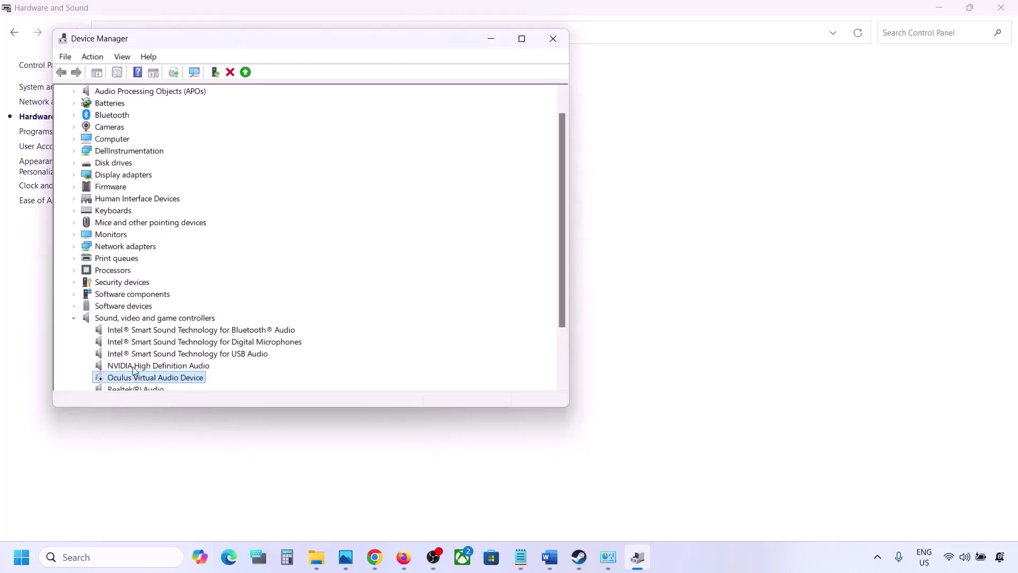
- Disable the NVIDIA High Definition Audio and Intel Smart Sound Technology for Bluetooth Audio devices
right_click(134, 366)
click(177, 393)
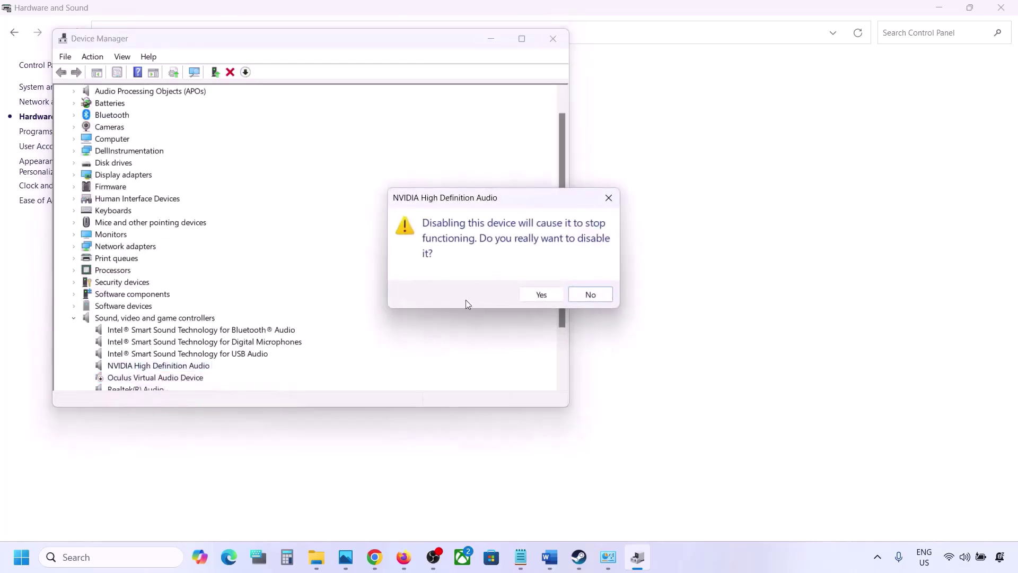
click(537, 295)
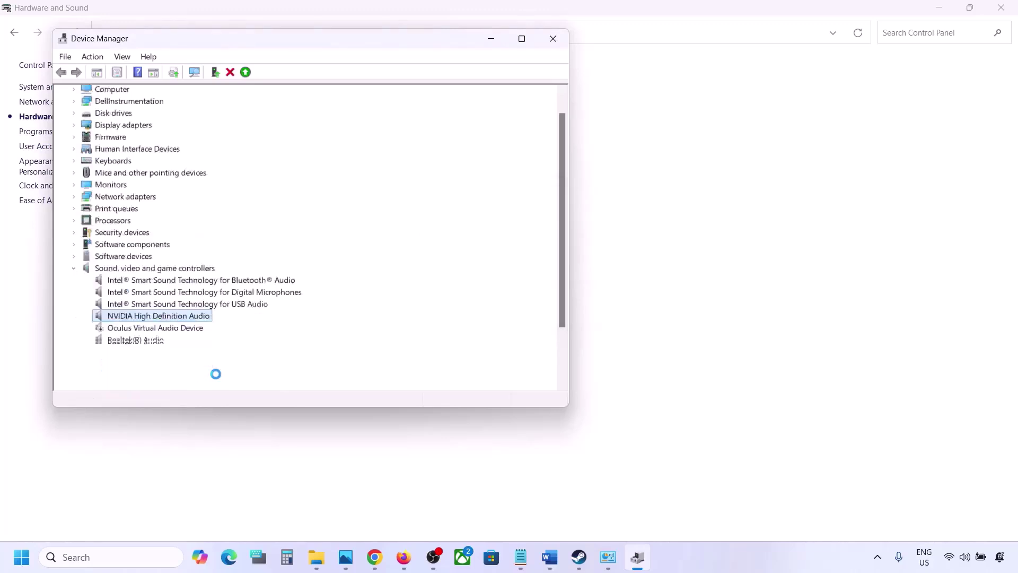
scroll(216, 378, down, 2)
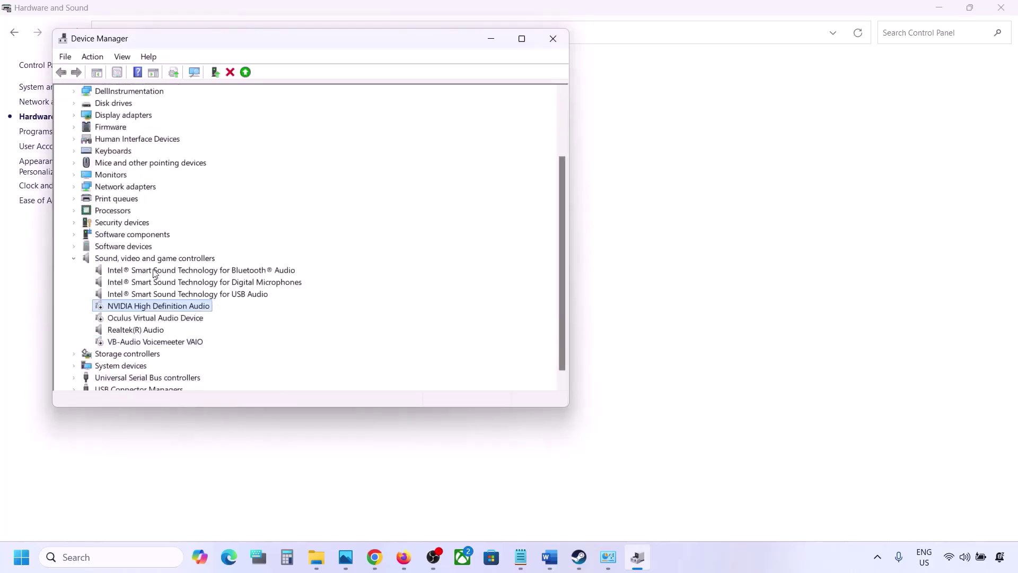
right_click(153, 270)
click(198, 293)
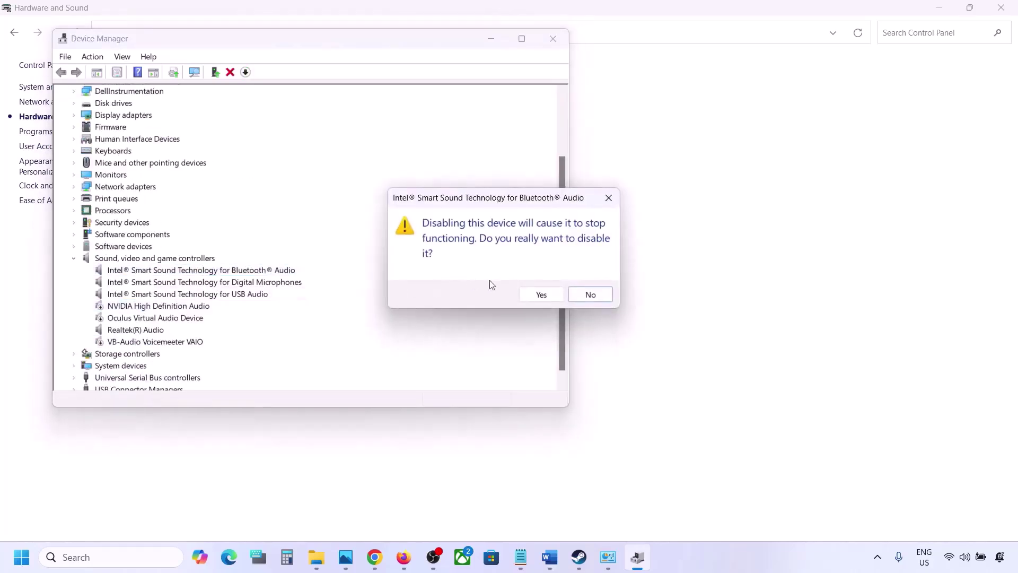
click(537, 294)
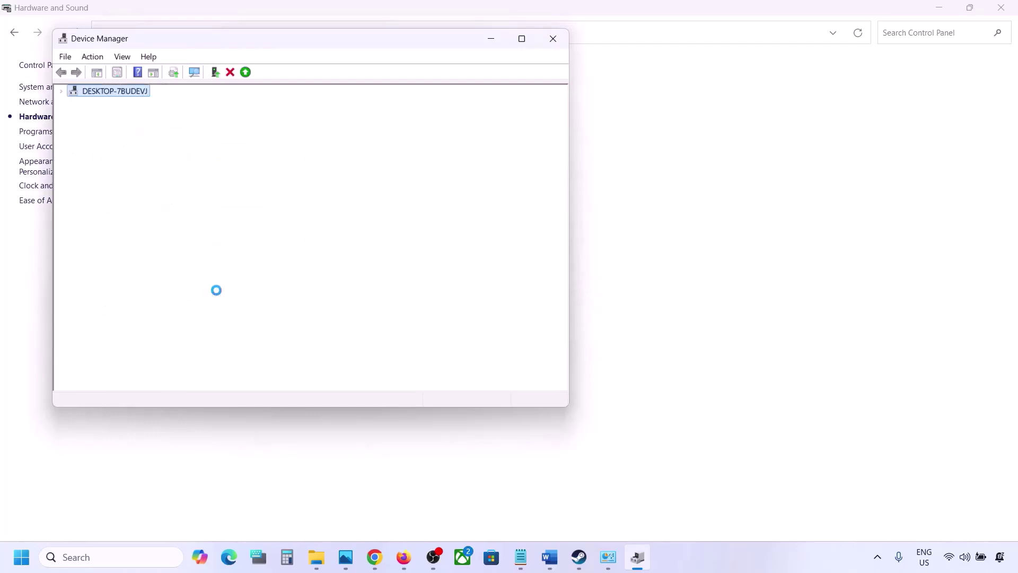
- Disable Intel Smart Sound Technology for Digital Microphones and decline restarting the computer
right_click(173, 295)
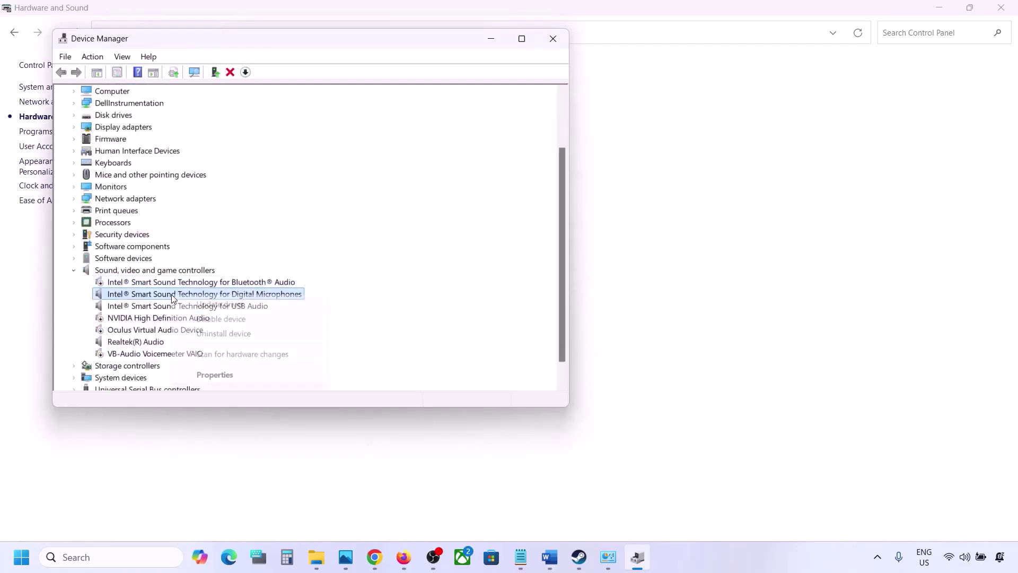
click(218, 319)
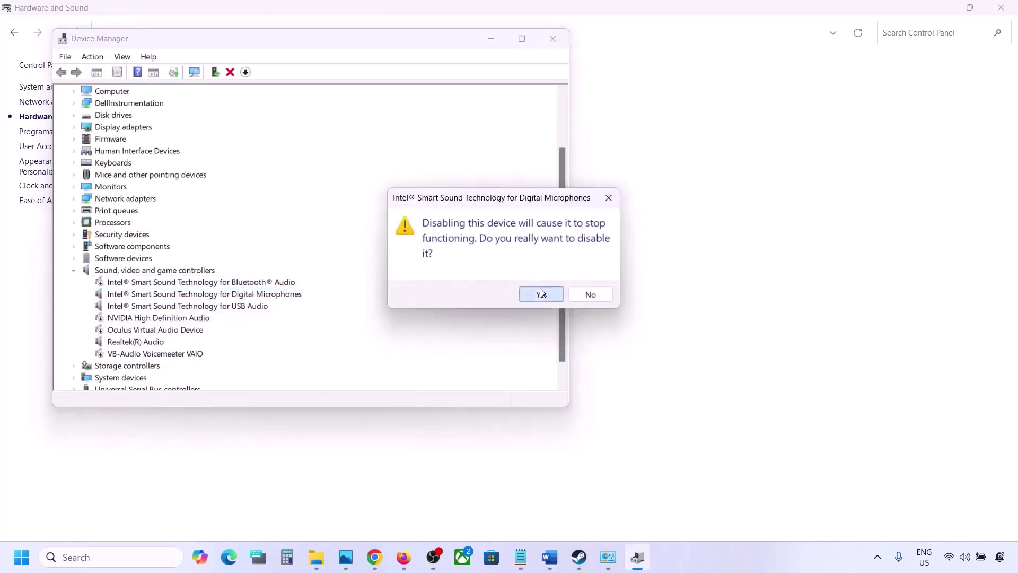
click(540, 291)
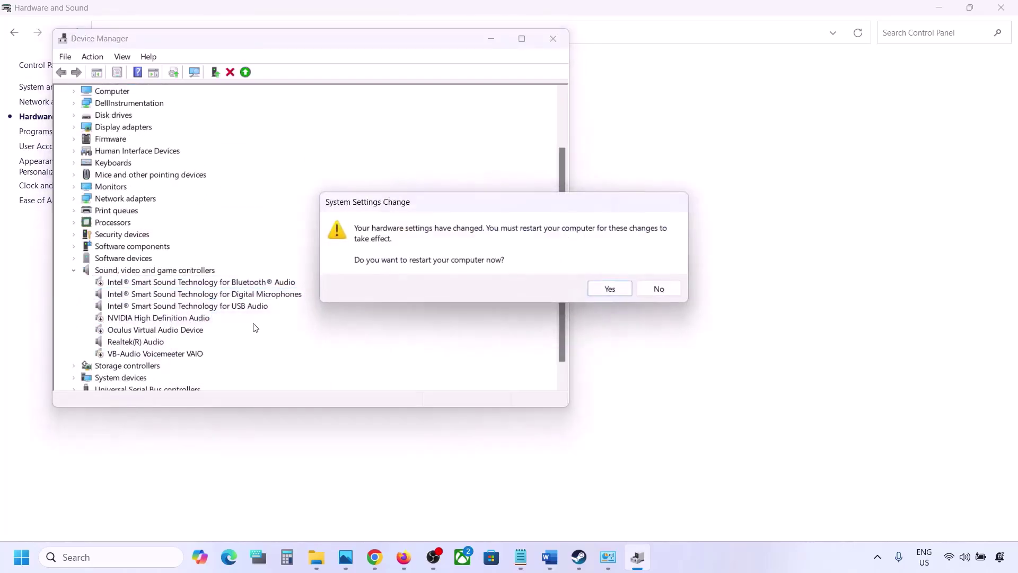
click(657, 291)
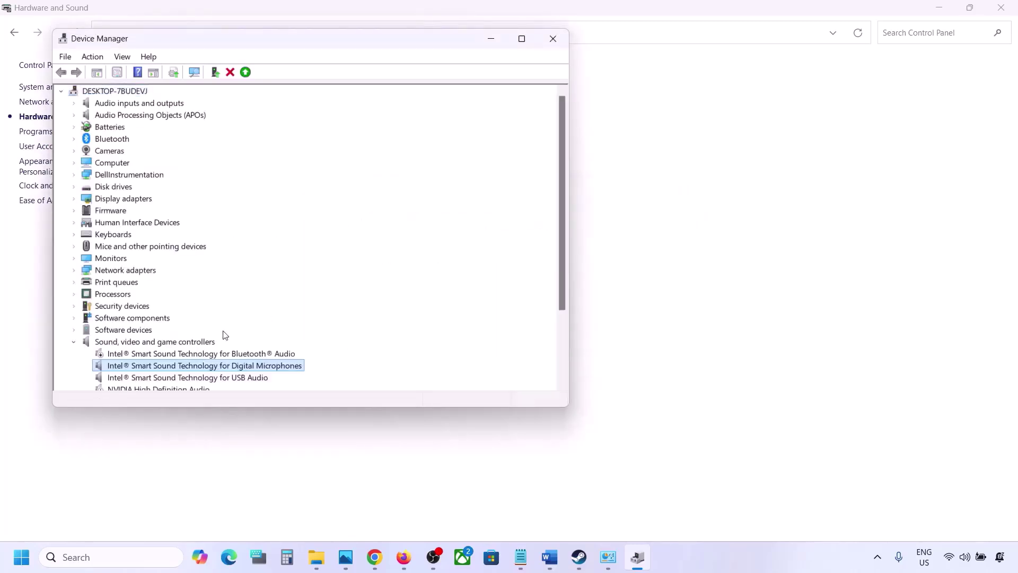
- Disable the Intel Smart Sound Technology for USB Audio device
scroll(225, 335, down, 2)
right_click(151, 308)
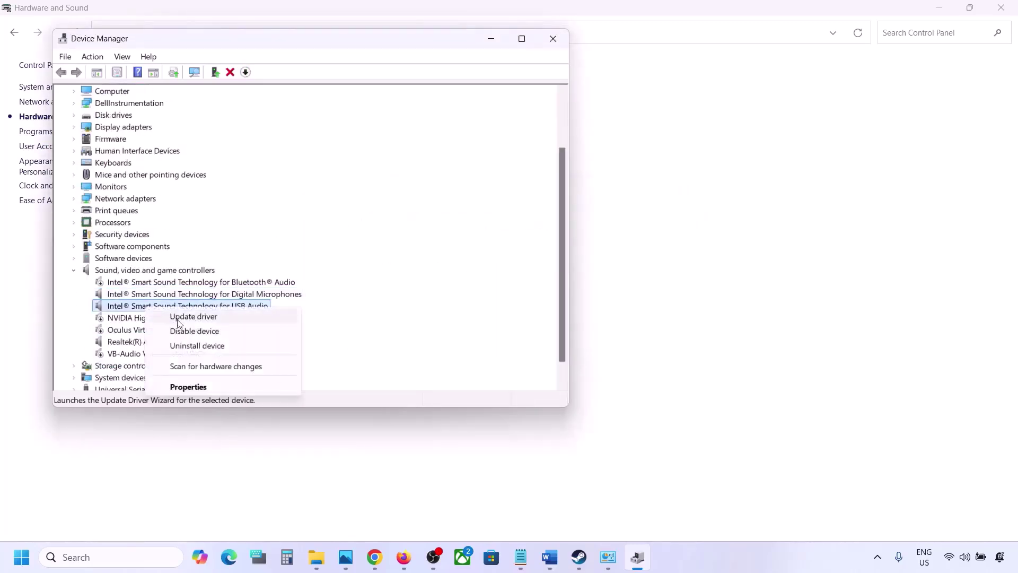
click(181, 329)
click(540, 293)
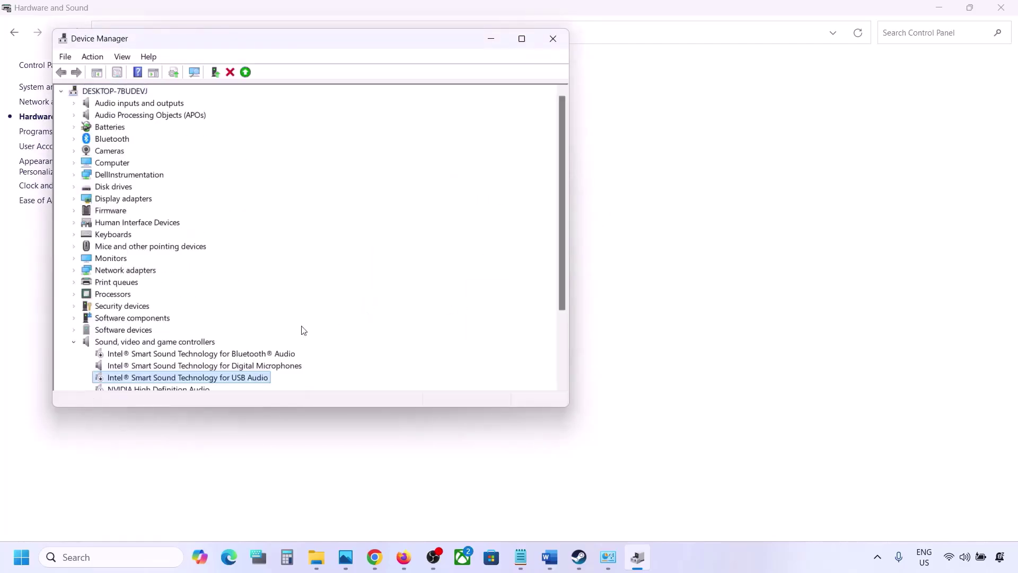
- Check the Realtek(R) Audio entry among the sound controllers without changing it, and close Device Manager
scroll(281, 333, down, 3)
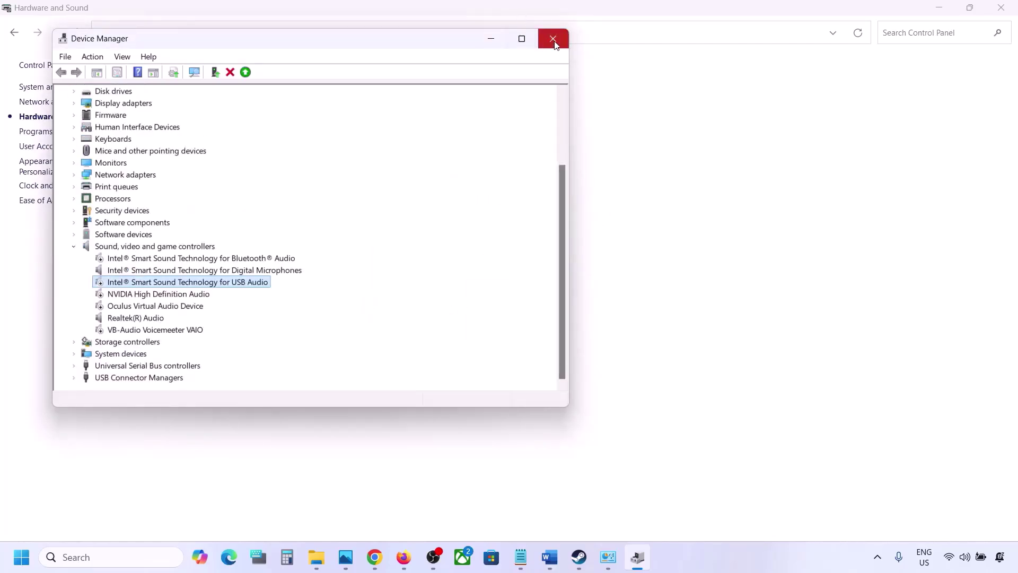
click(118, 316)
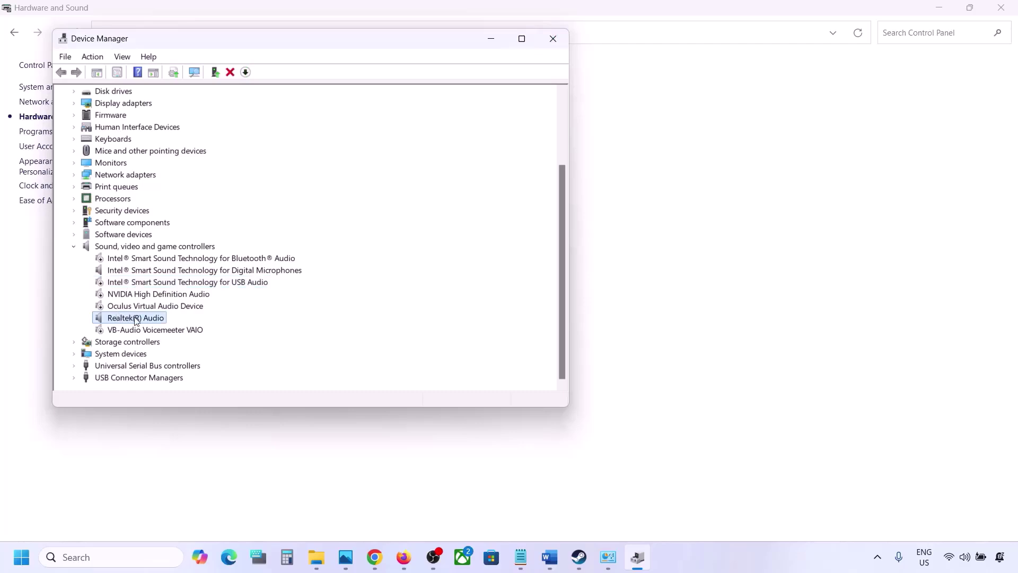
right_click(135, 316)
click(207, 309)
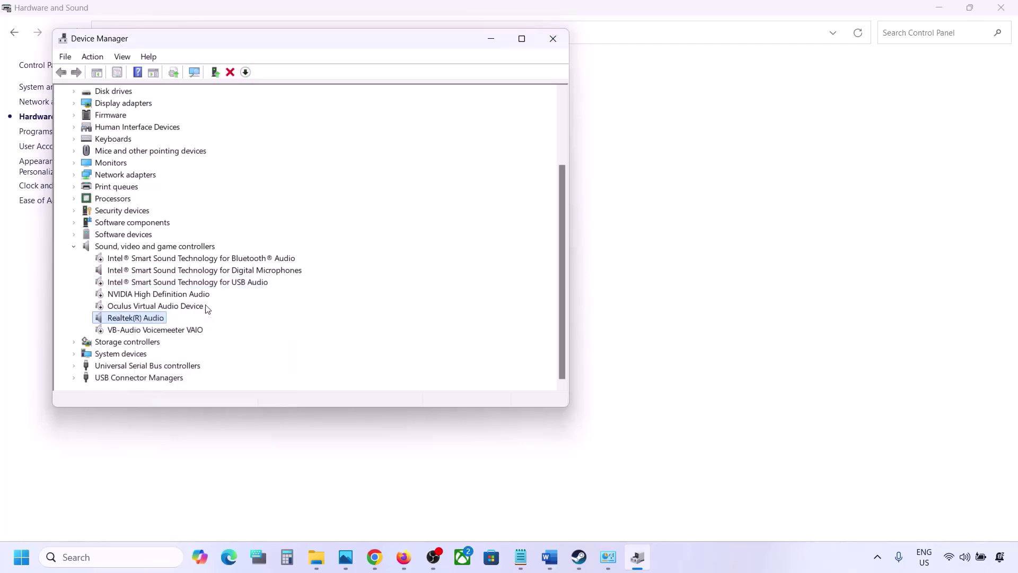
click(555, 46)
- Switch to the Word notes and copy the shell:::{A8A91A66-3A7D-4424-8D24-04E180695C7A} command under Step 8, Uncheck Handsfree Telephony
click(554, 557)
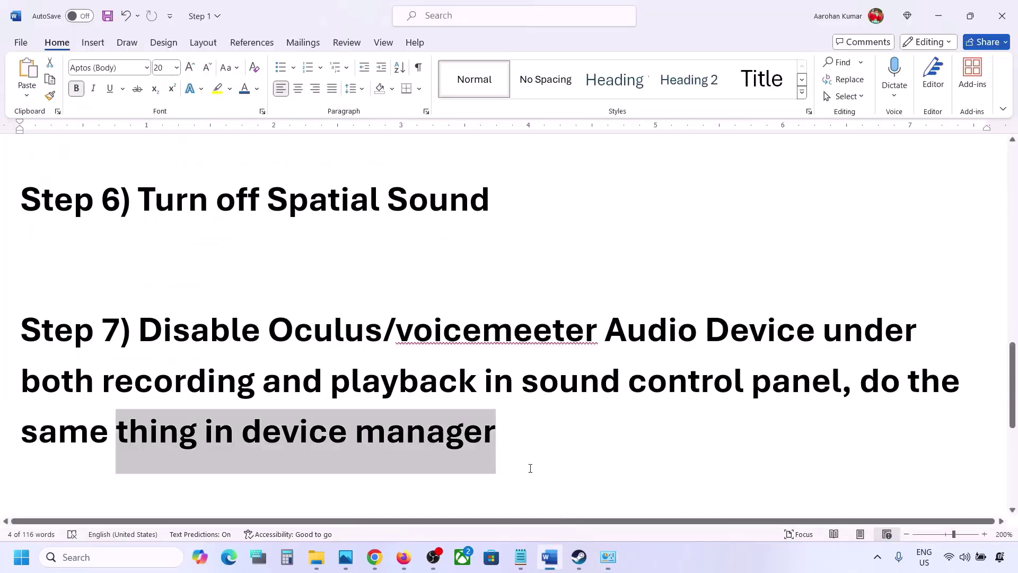
scroll(437, 443, down, 3)
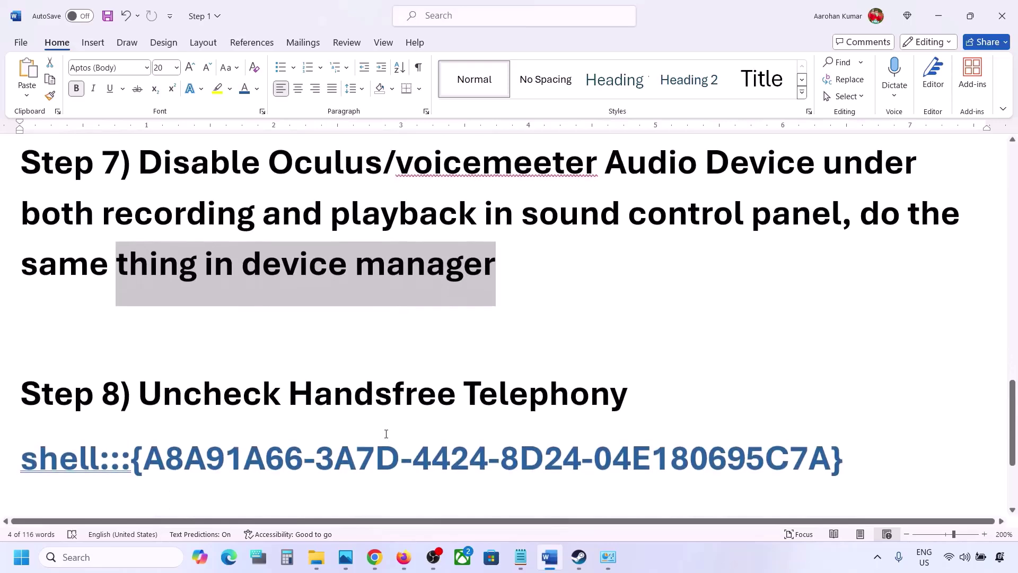
scroll(387, 432, down, 1)
drag(142, 354, 851, 379)
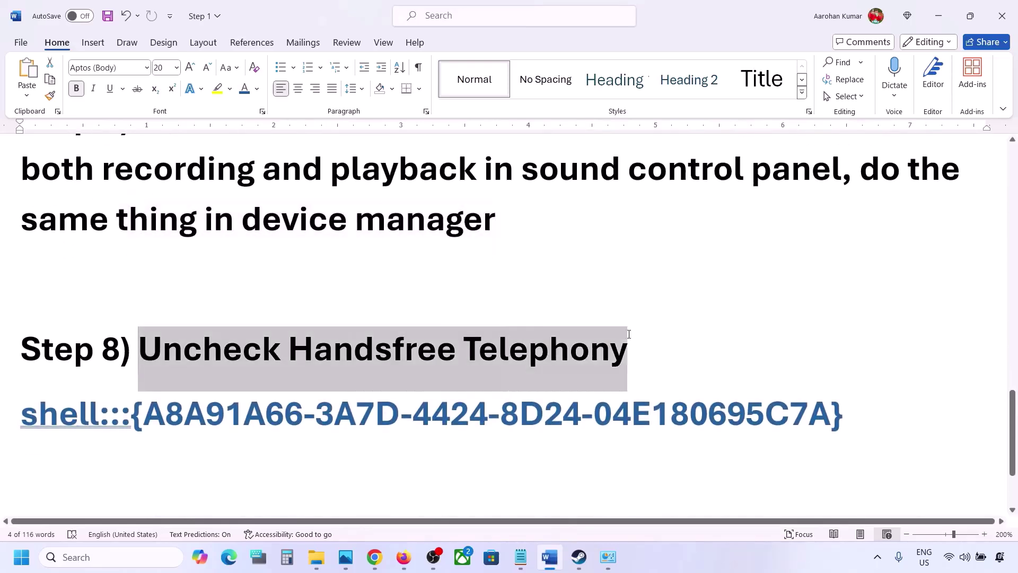
drag(871, 414, 47, 412)
right_click(47, 412)
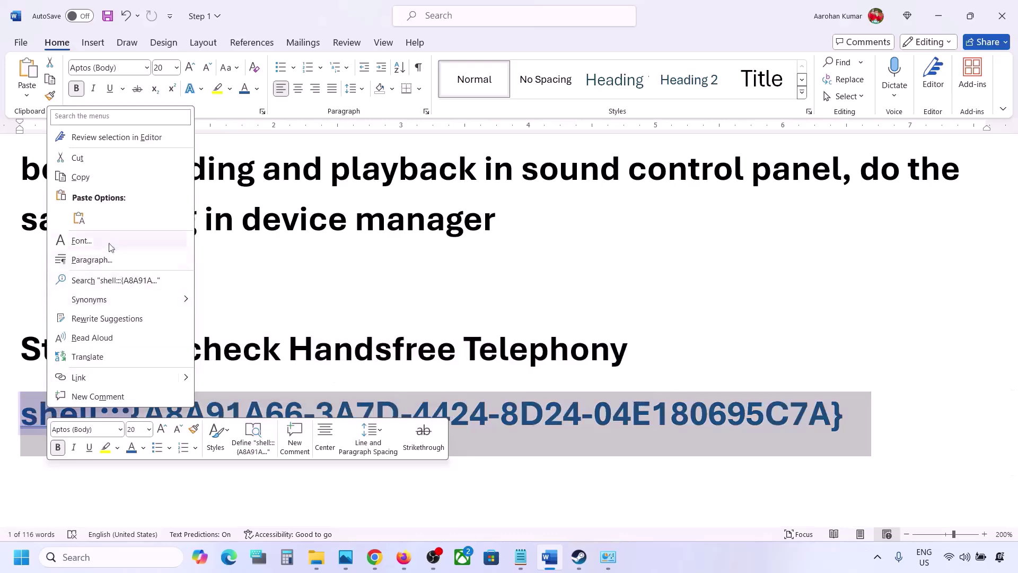
click(81, 177)
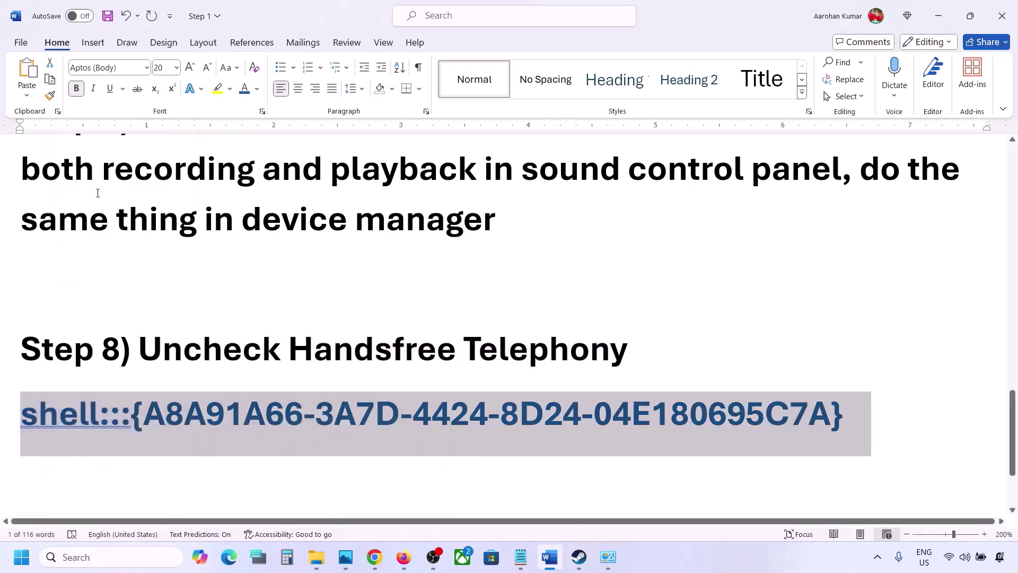
- Open Devices and Printers by running the copied shell:::{A8A91A66-3A7D-4424-8D24-04E180695C7A} command from the Run dialog
click(101, 557)
text(run)
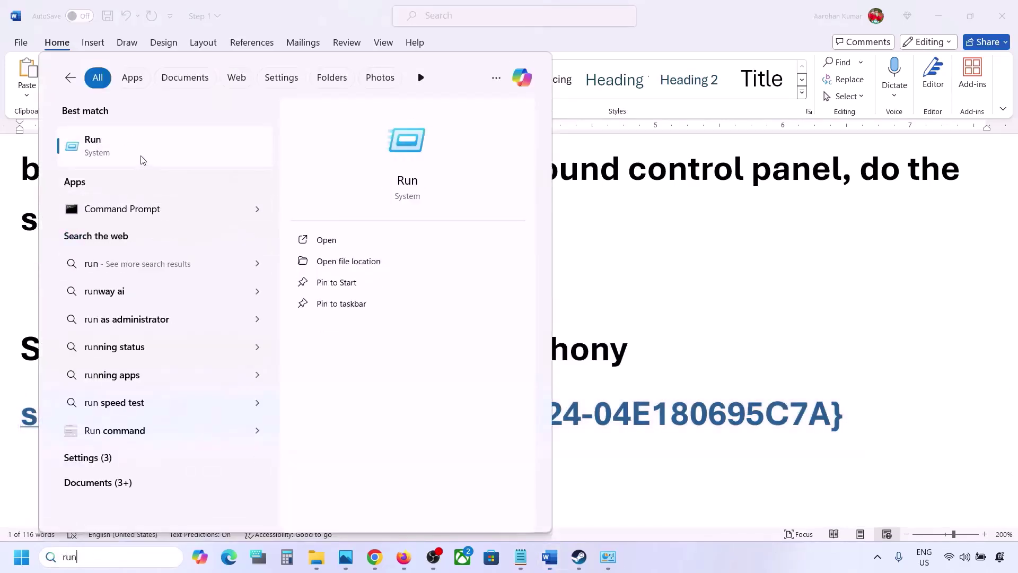
click(142, 158)
text(v)
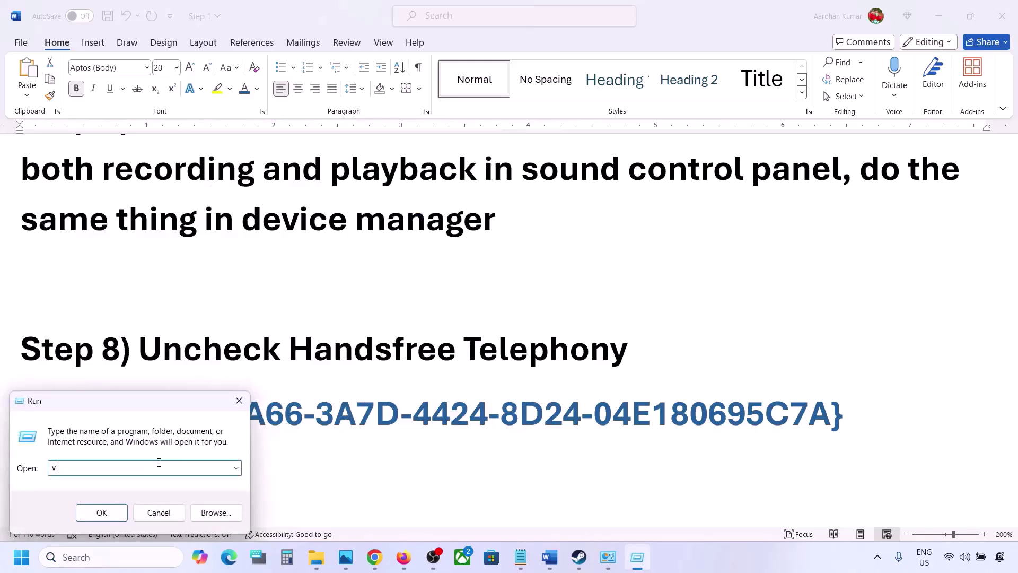
key(ctrl+v)
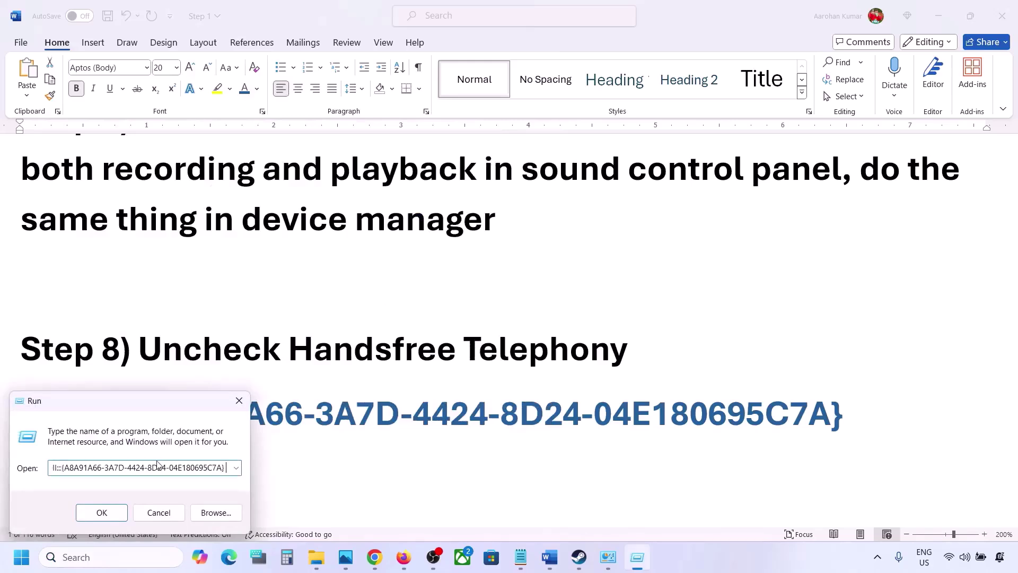
click(119, 518)
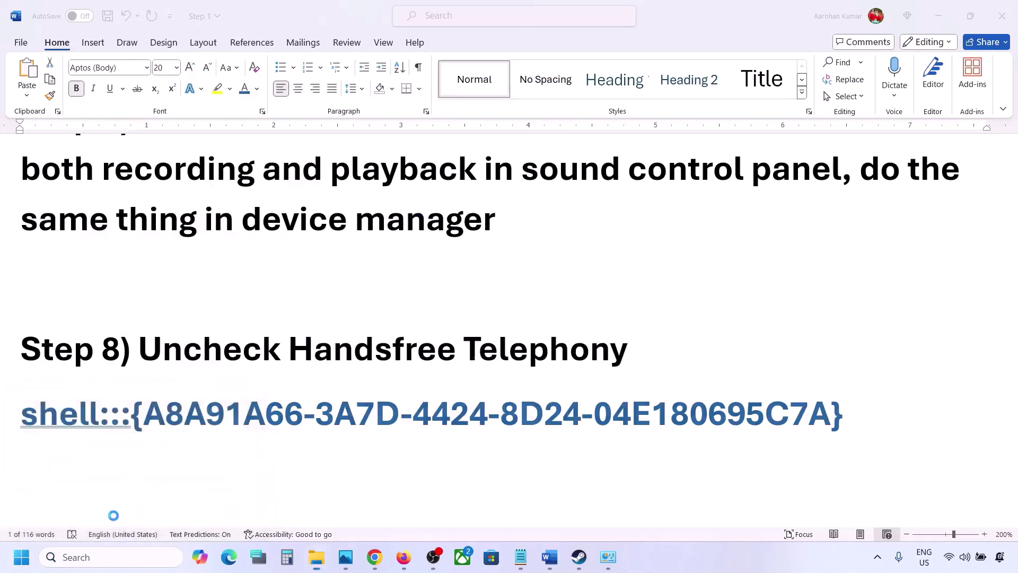
click(756, 560)
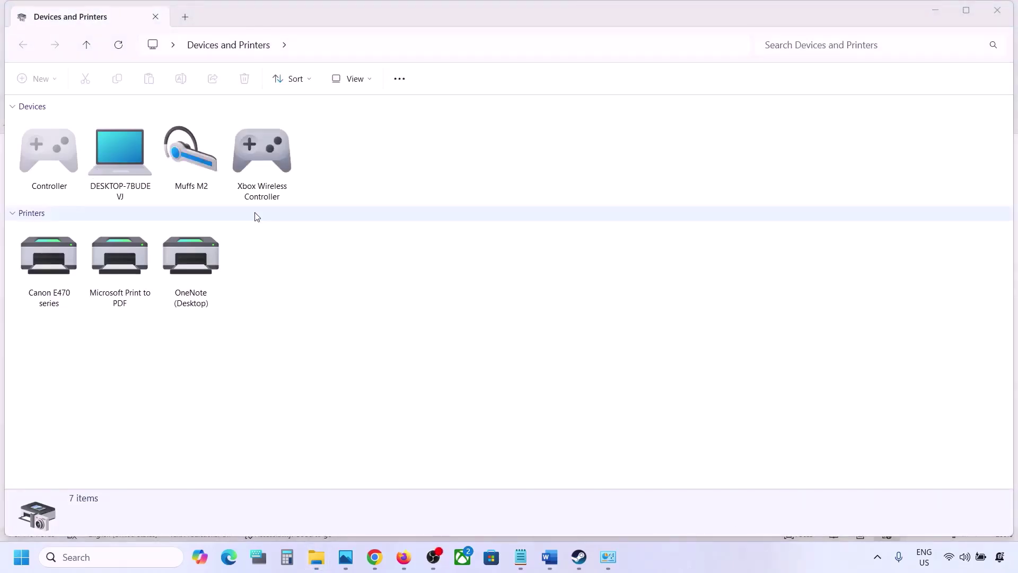
- Turn off the Handsfree Telephony service in the Muffs M2 headset's properties and apply the change
right_click(197, 155)
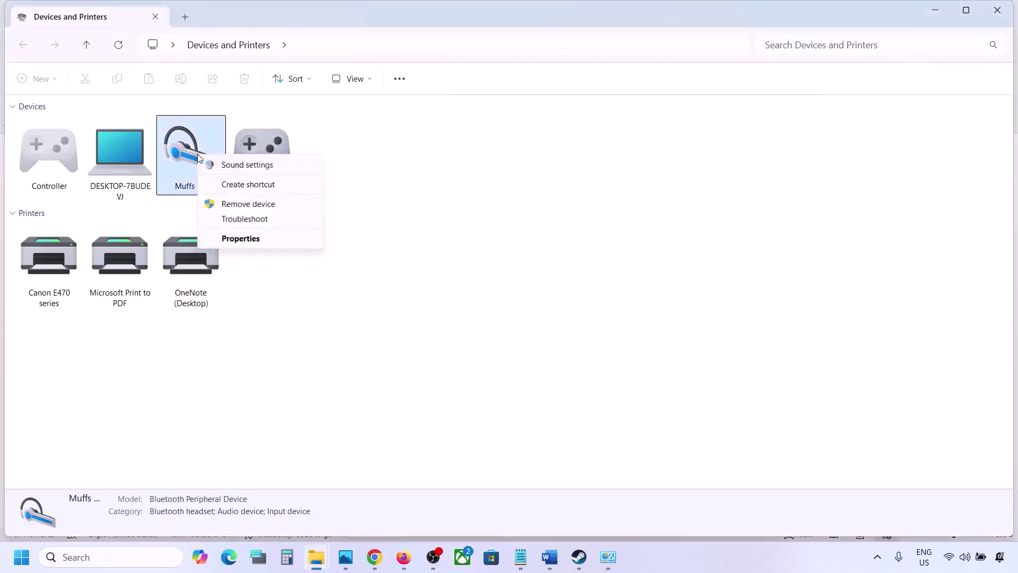
click(236, 239)
drag(365, 168, 475, 142)
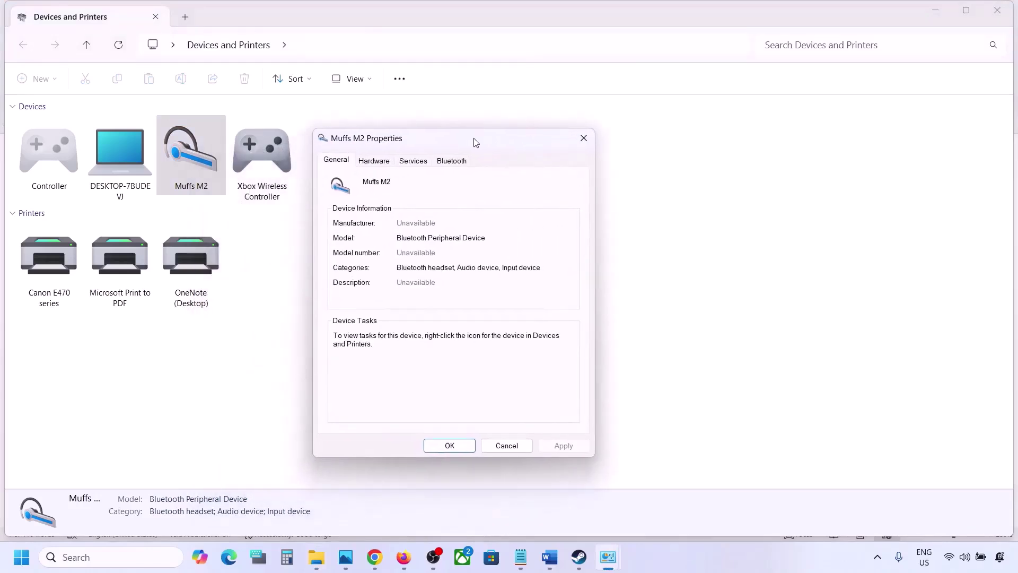
click(455, 162)
click(422, 161)
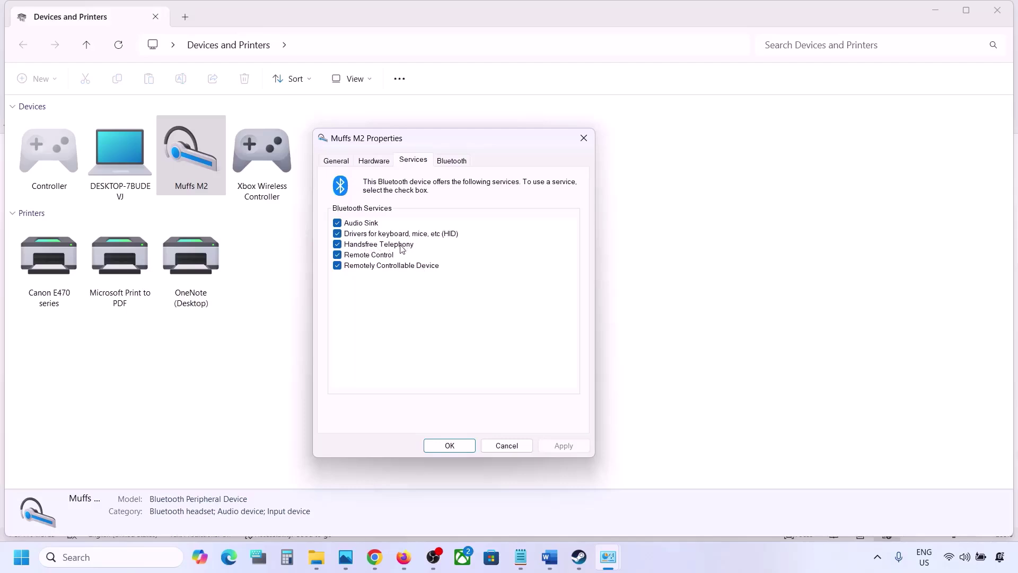
click(338, 245)
click(559, 447)
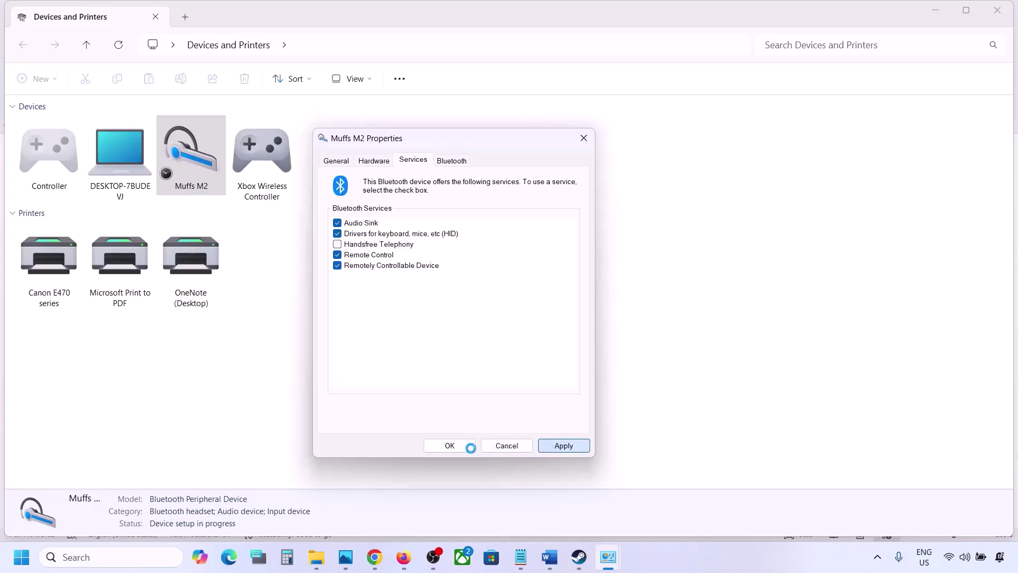
click(453, 446)
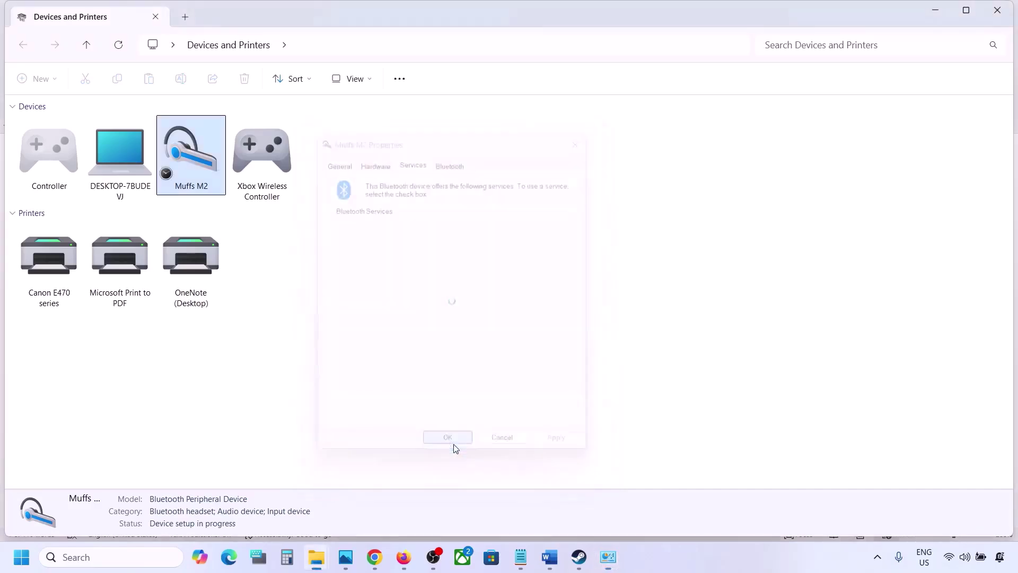
- Switch to the Word notes and highlight Install Audio Driver under Step 10
click(580, 565)
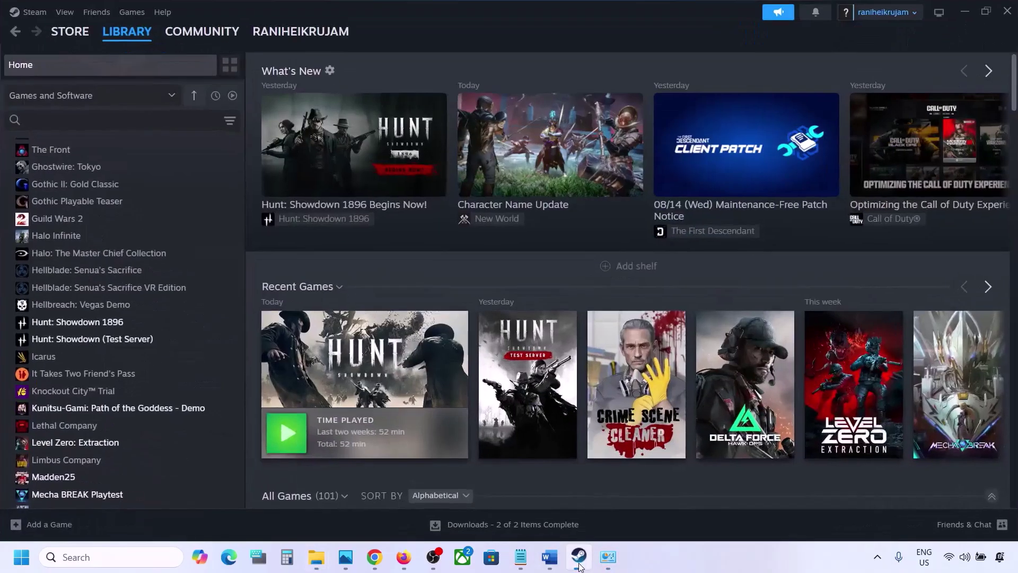
click(549, 558)
scroll(448, 380, down, 1)
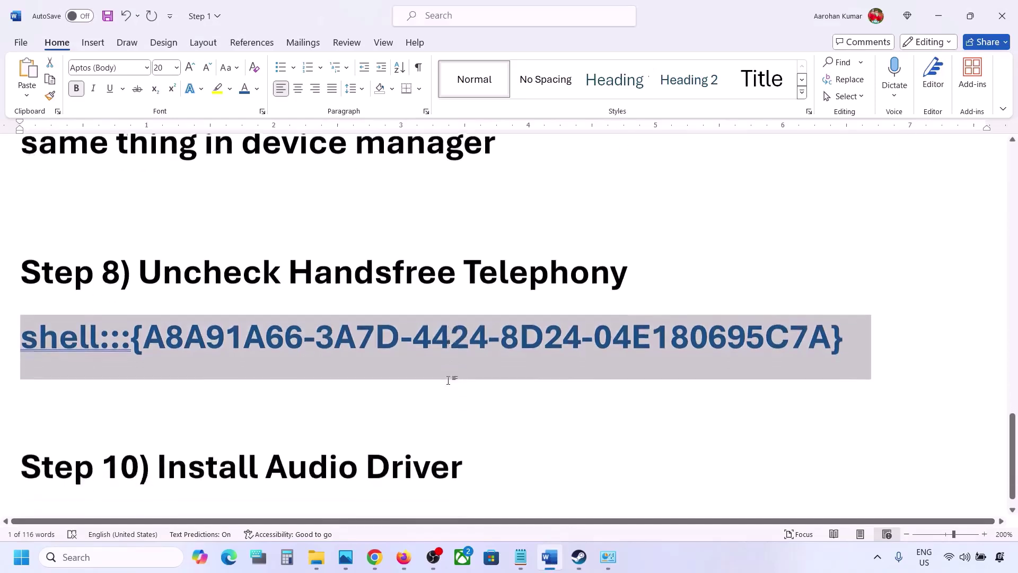
scroll(448, 380, down, 1)
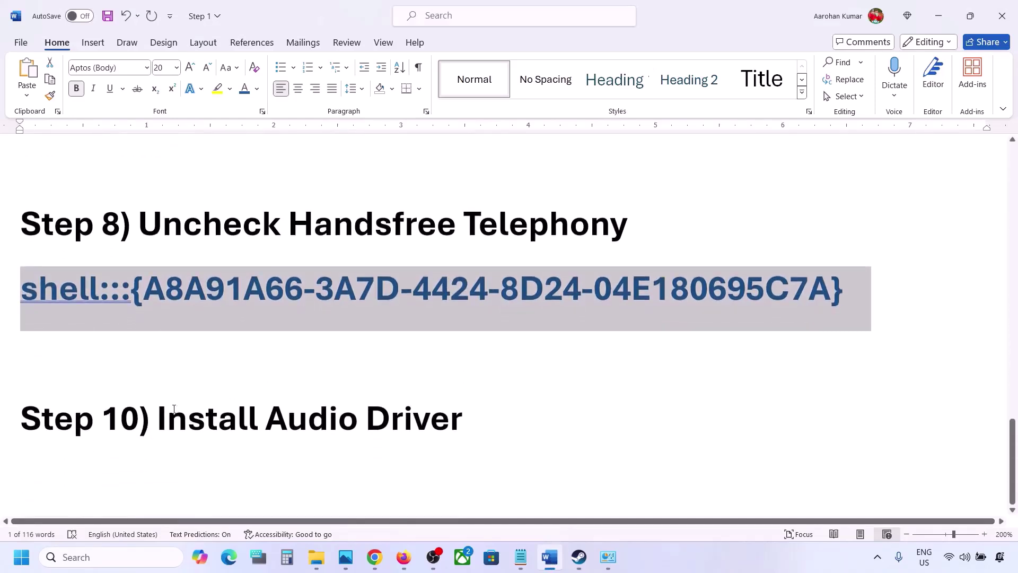
drag(174, 408, 462, 418)
- Open Device Manager and start a driver update for Realtek(R) Audio under the sound, video and game controllers
right_click(16, 561)
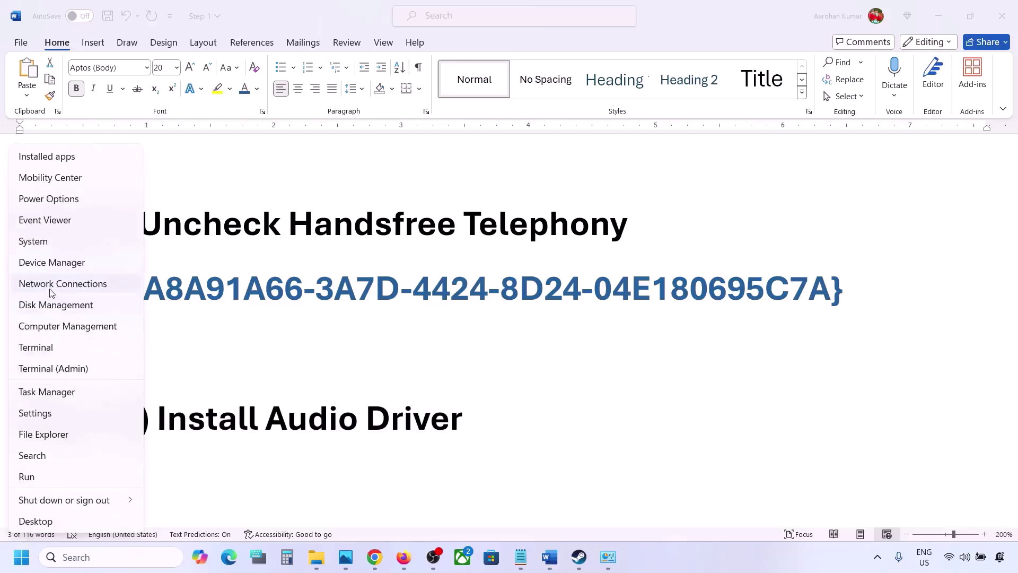
click(48, 264)
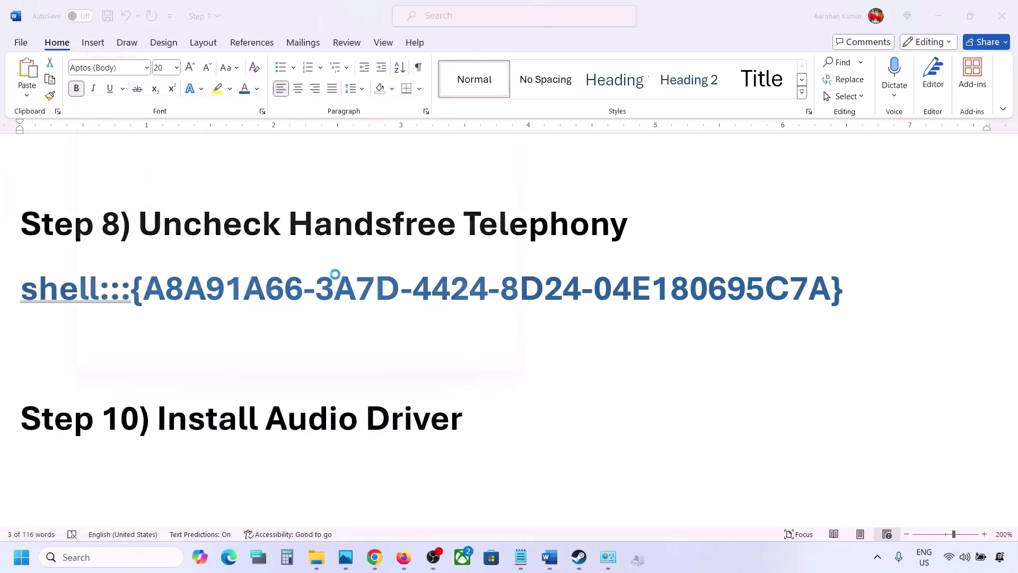
scroll(169, 350, down, 2)
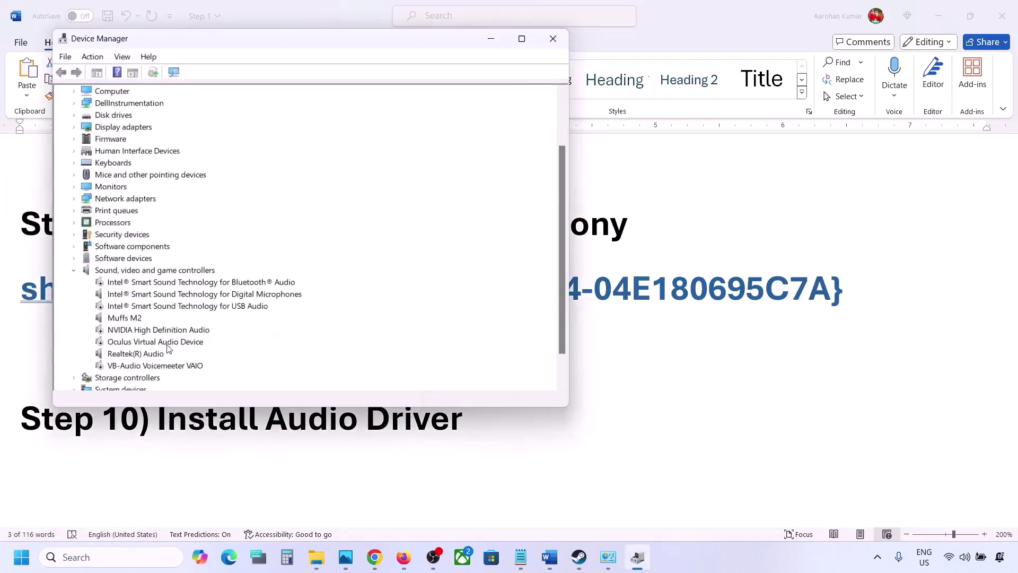
click(122, 357)
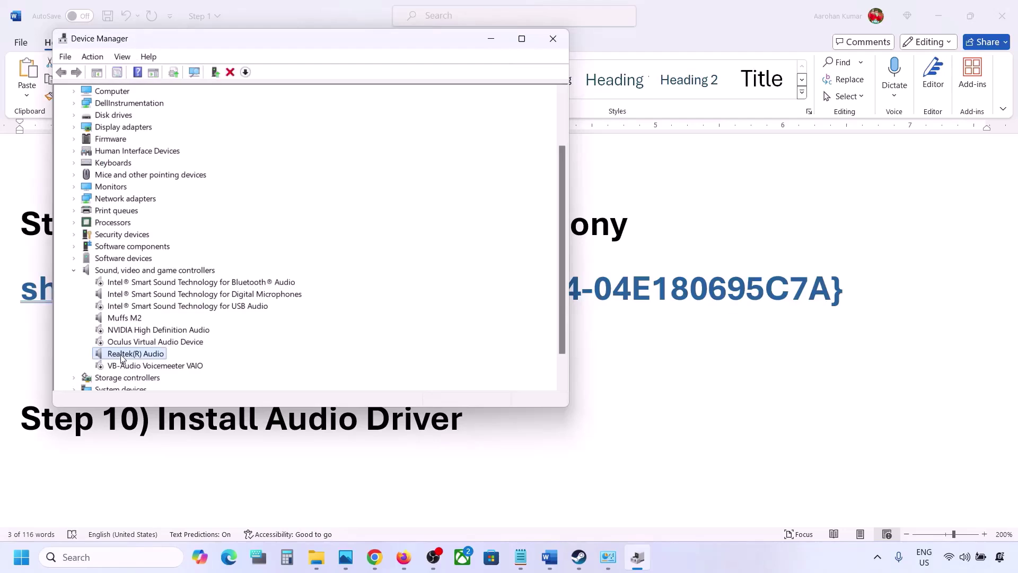
right_click(123, 359)
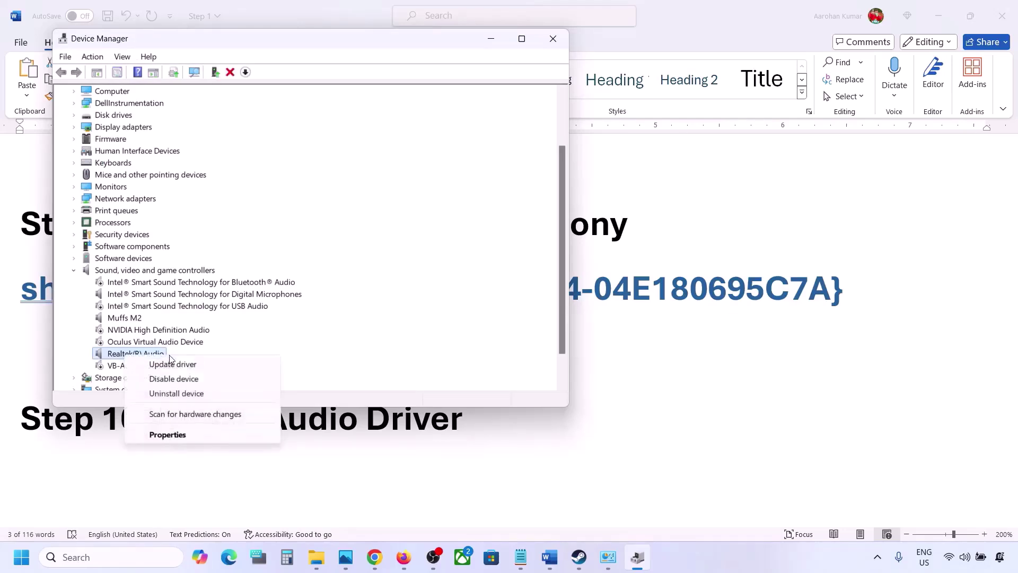
click(194, 366)
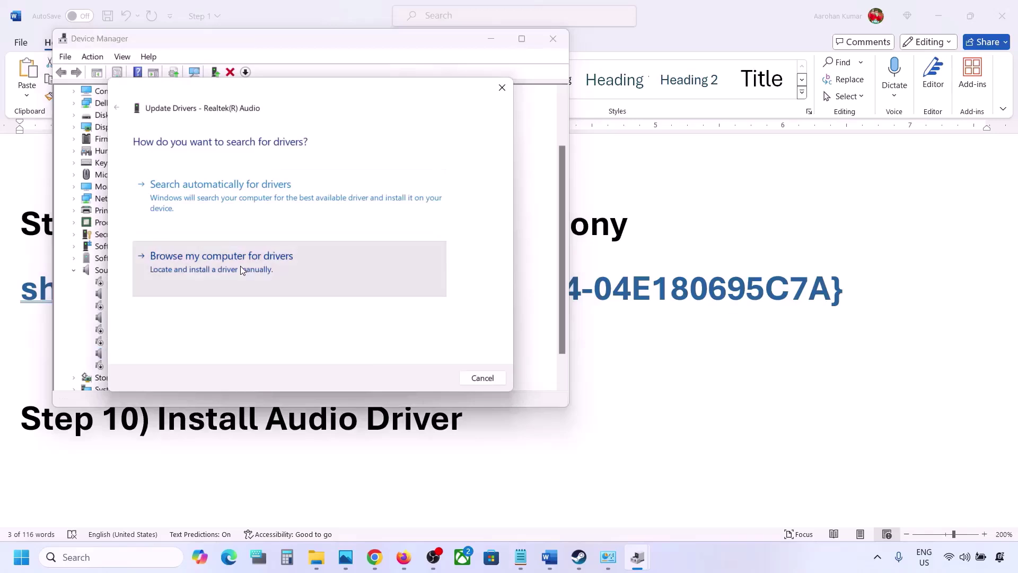
- Select the Realtek Audio driver from those available on the computer, but cancel the update and close Device Manager
click(241, 269)
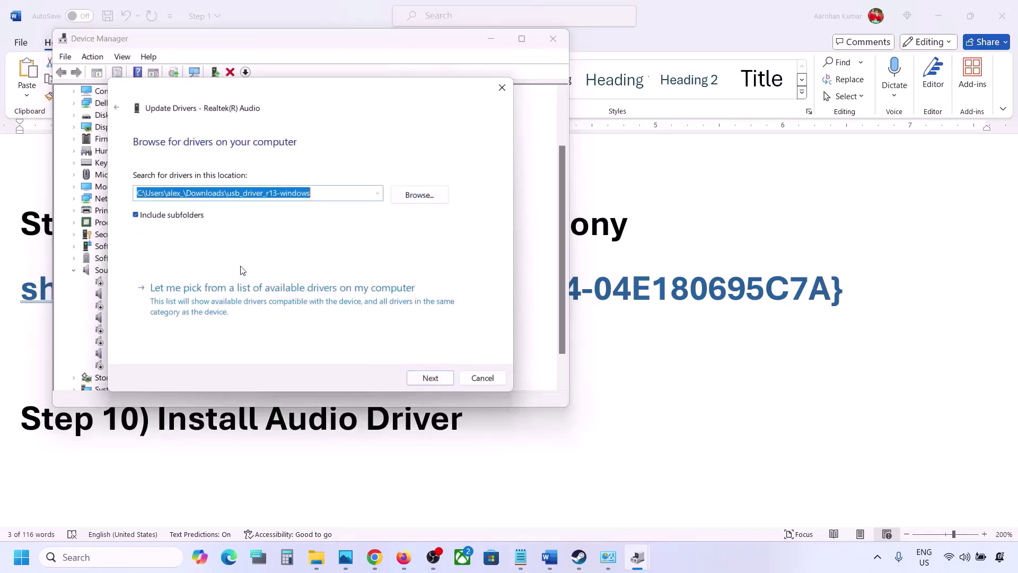
click(209, 304)
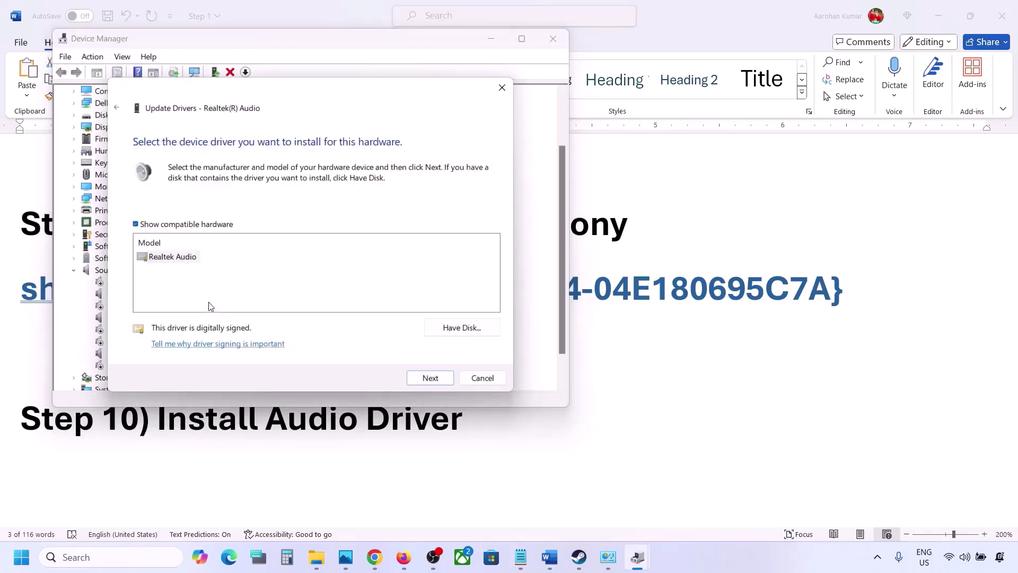
click(164, 257)
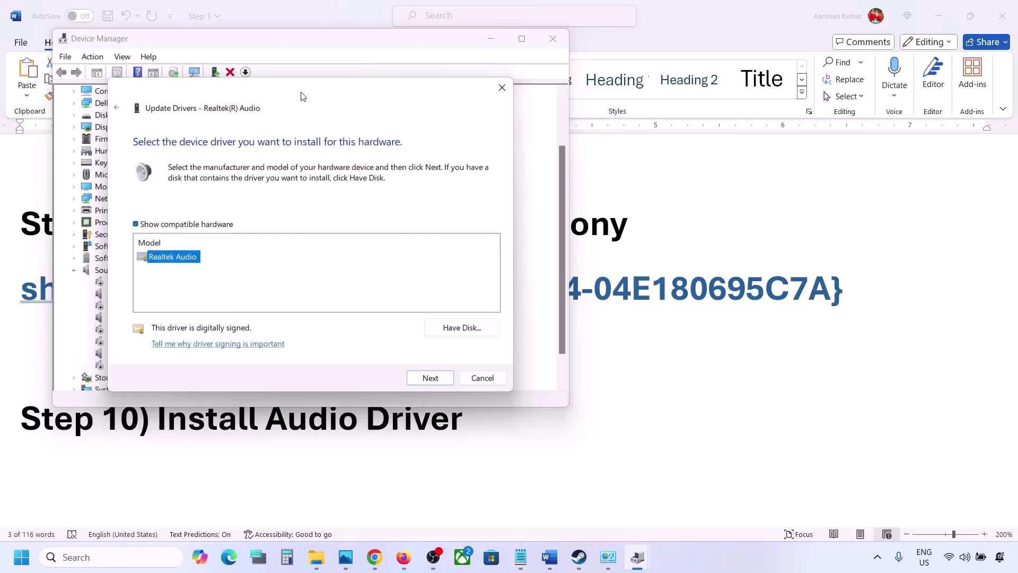
drag(302, 96, 418, 76)
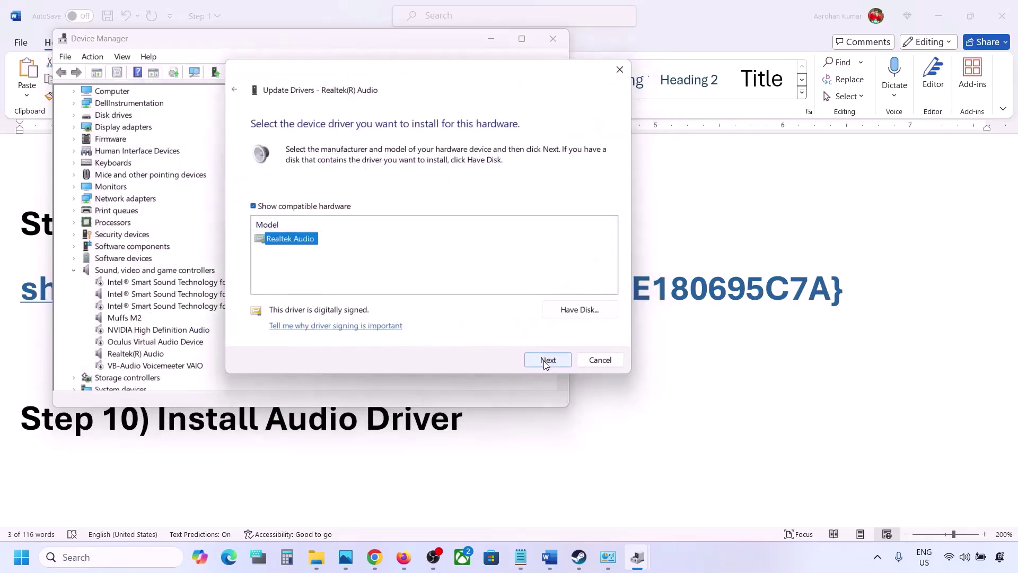
click(599, 360)
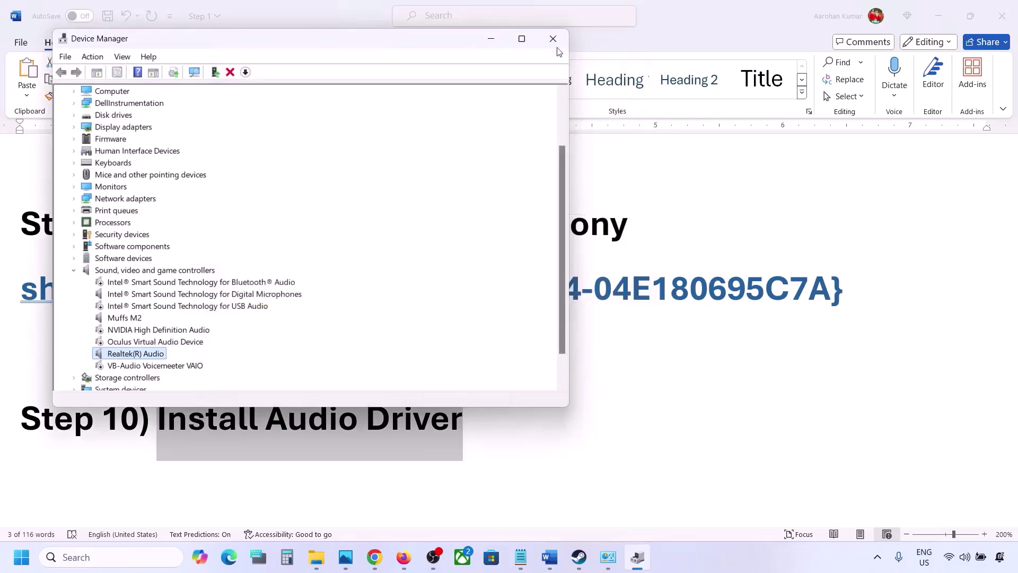
click(554, 38)
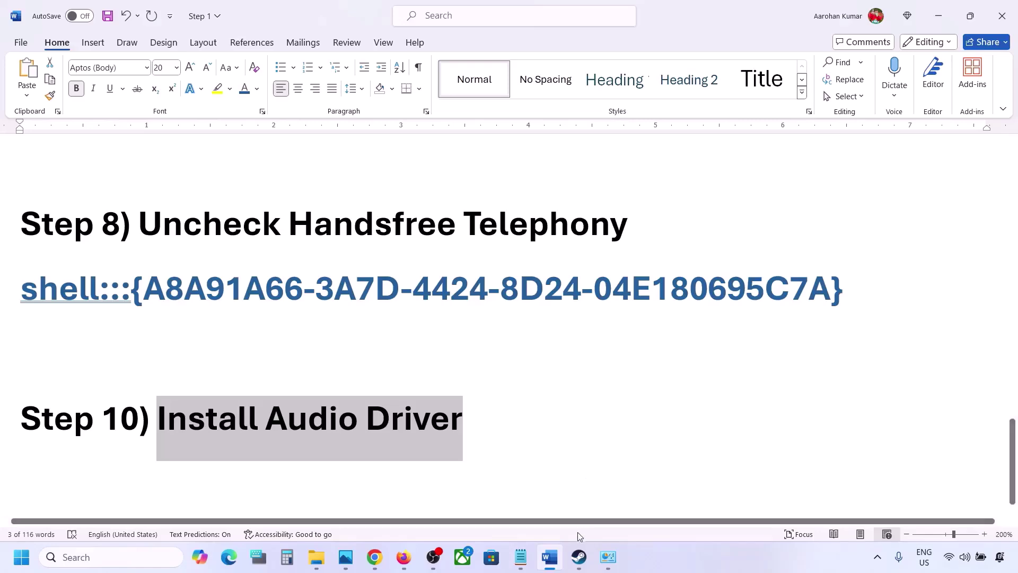
- Switch to Steam, verify the integrity of Split Fiction's installed game files, and close the game's properties
scroll(581, 396, up, 3)
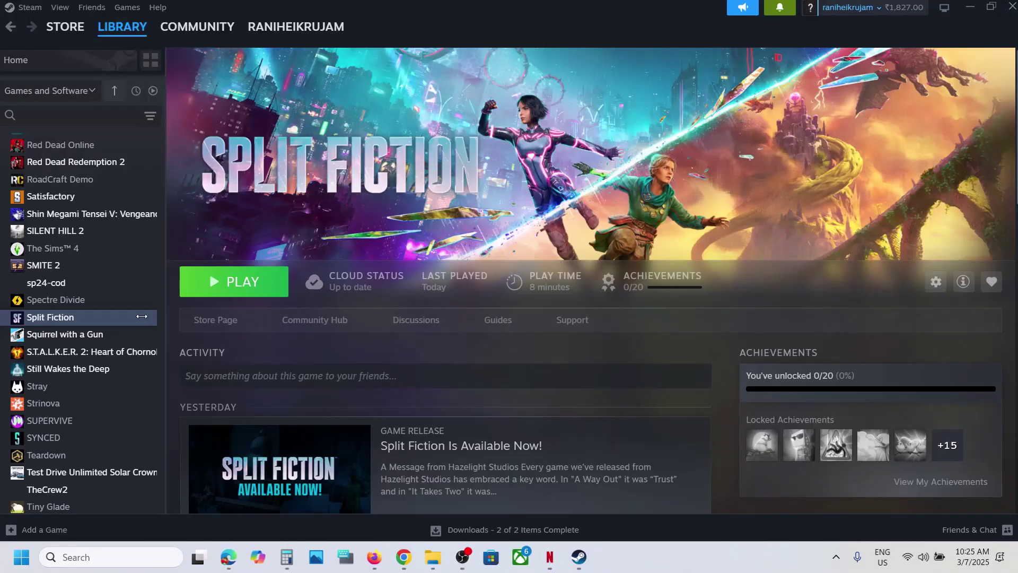
right_click(62, 318)
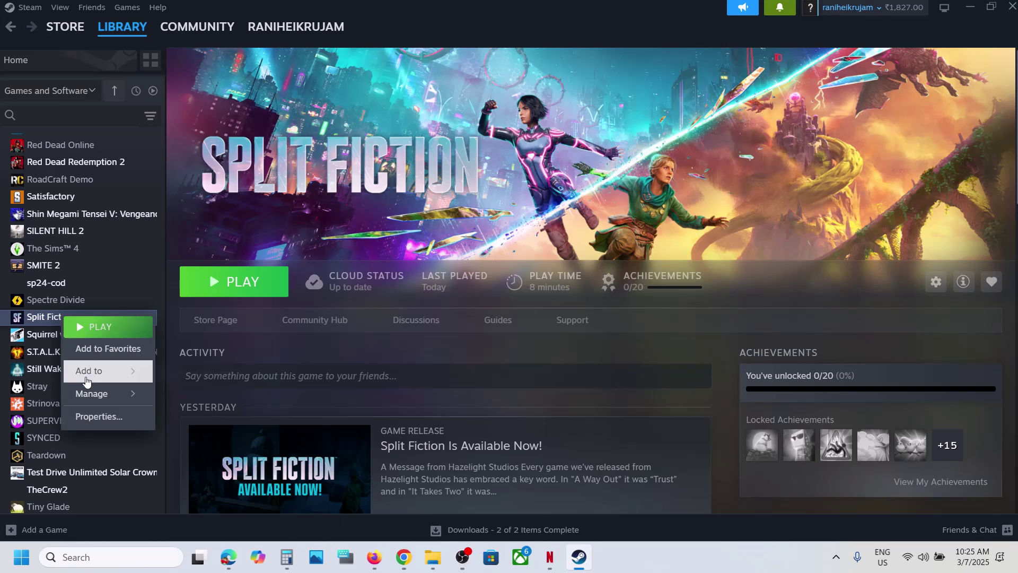
click(98, 416)
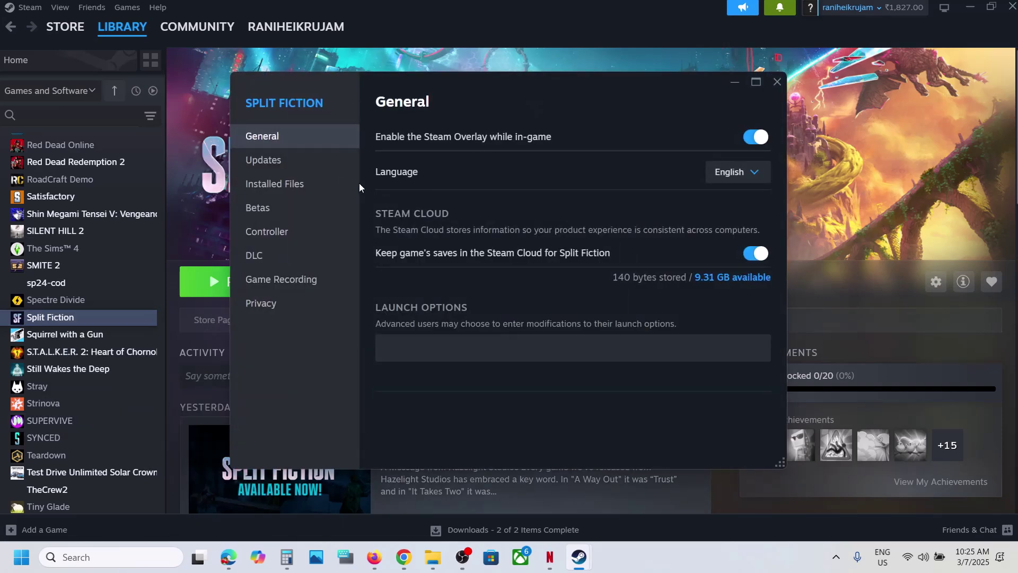
click(324, 190)
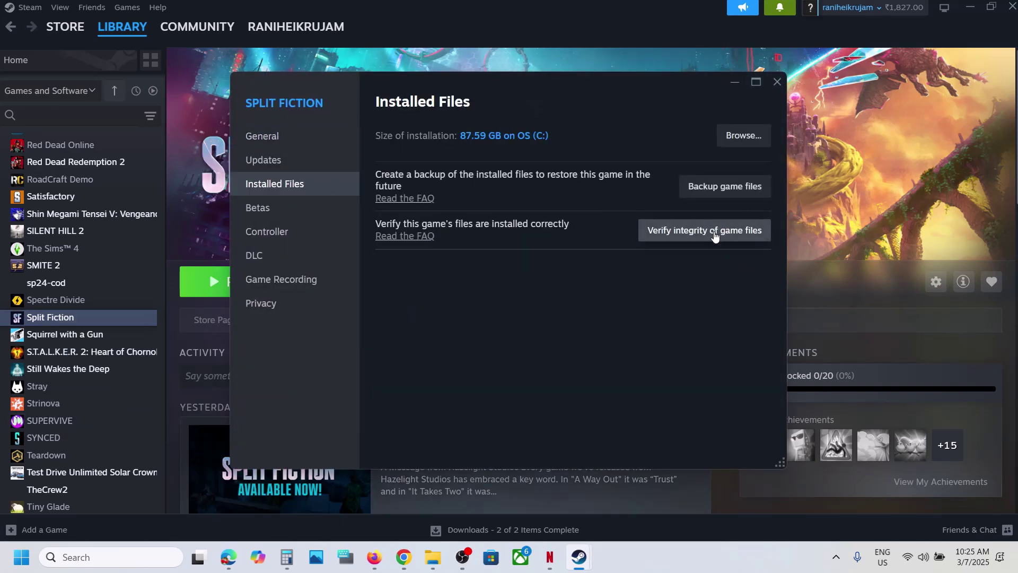
click(713, 232)
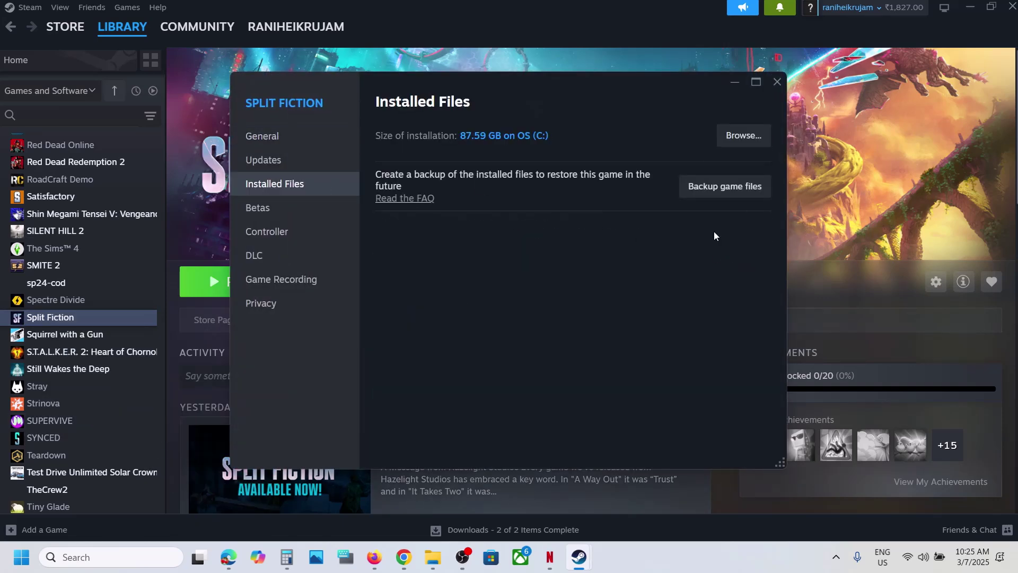
click(850, 215)
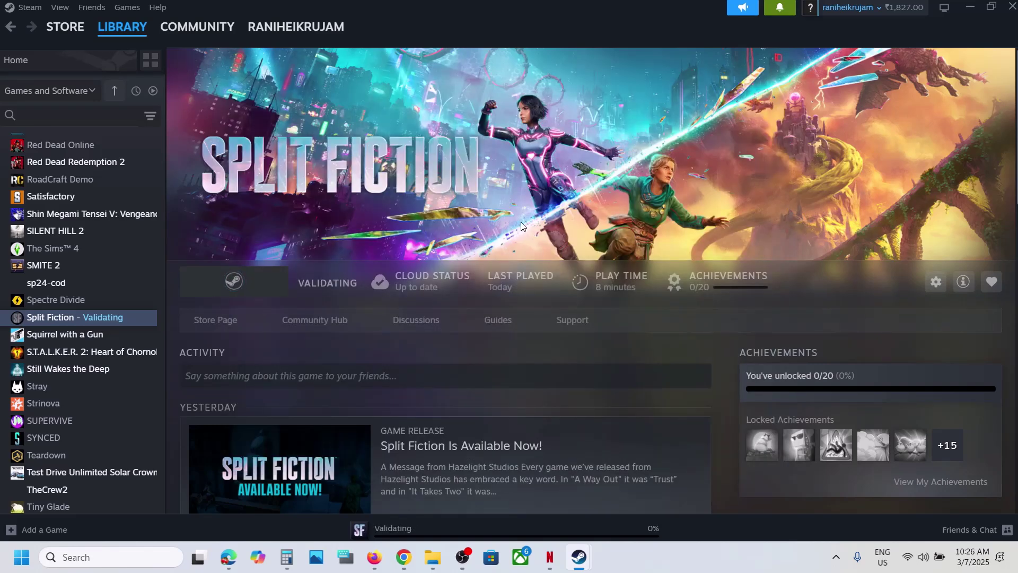